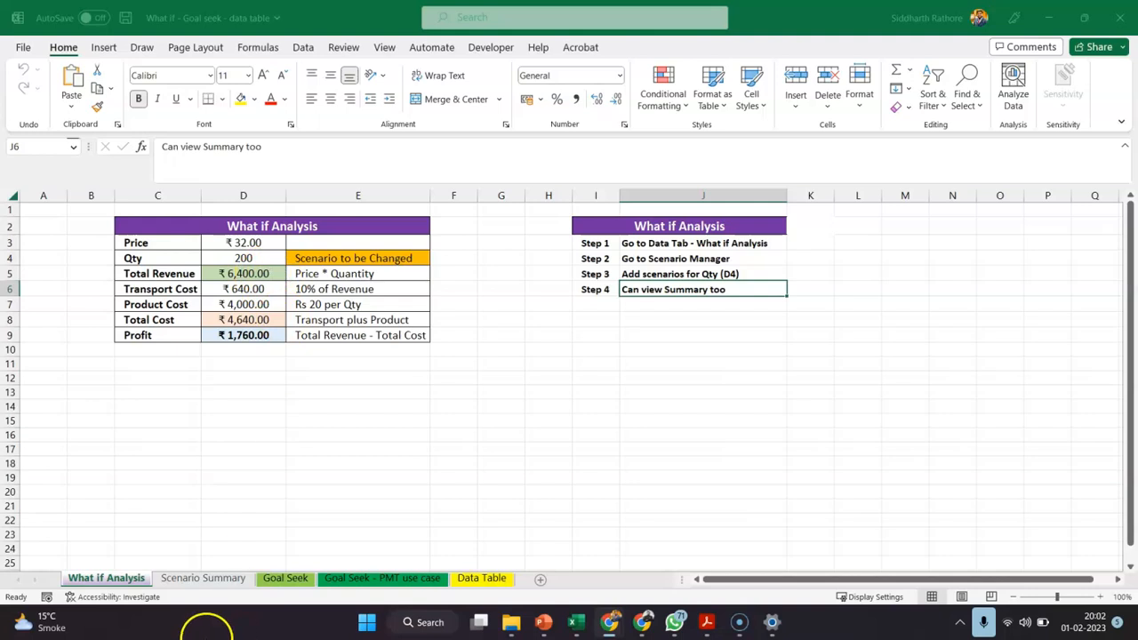
# Look through the Scenario Summary, Goal Seek, Goal Seek - PMT use case and Data Table sheets, then return to What if Analysis
pyautogui.click(204, 579)
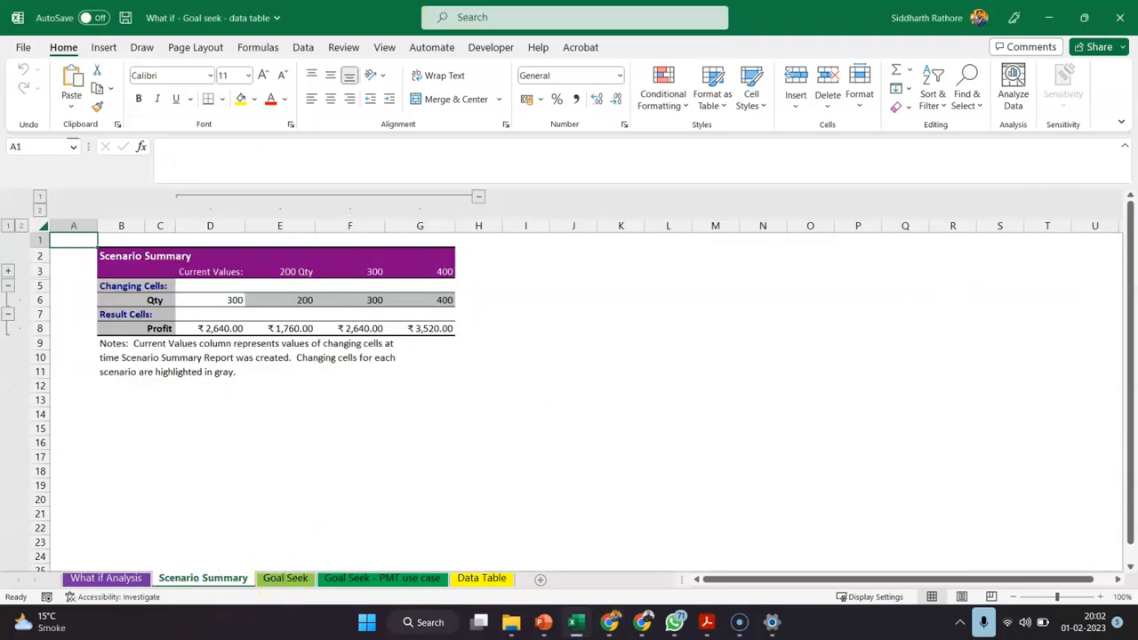
pyautogui.click(271, 576)
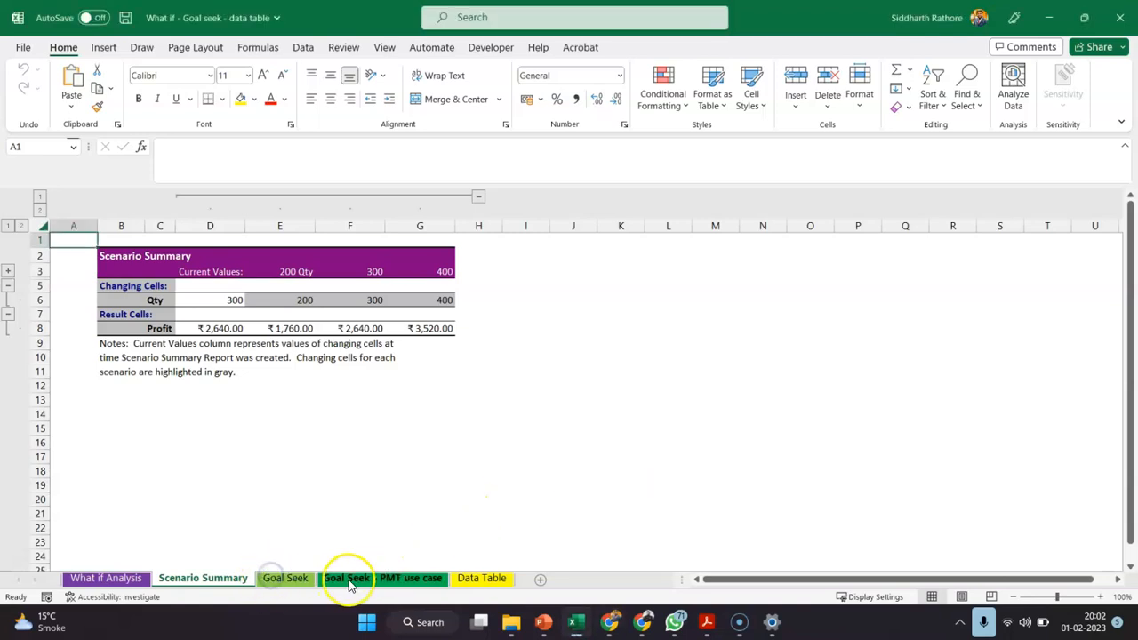
pyautogui.click(284, 578)
pyautogui.click(358, 579)
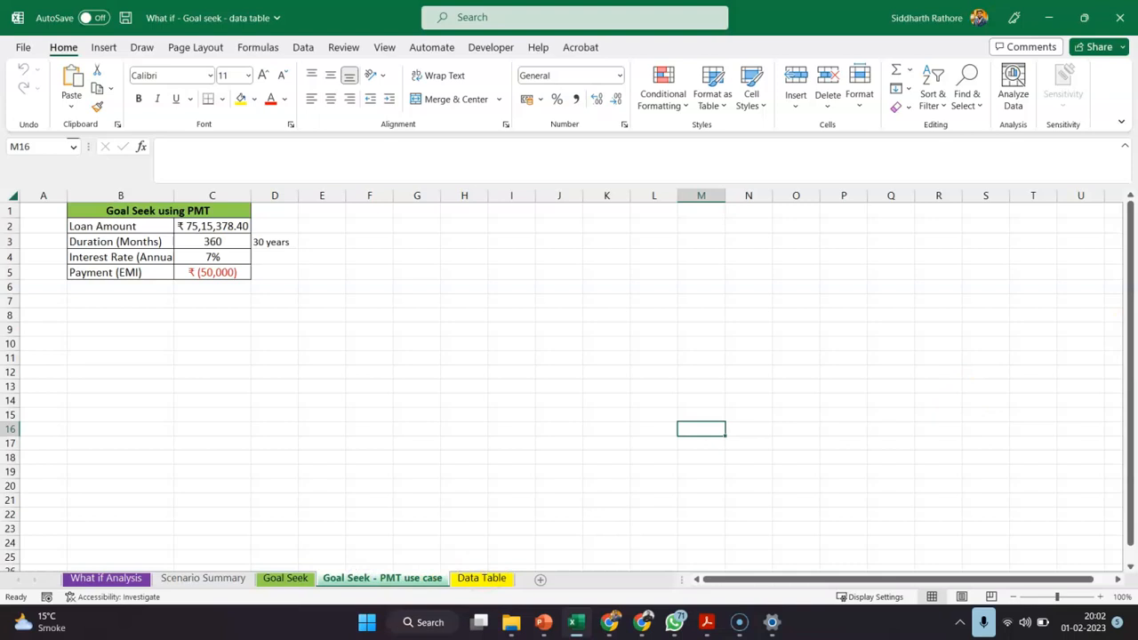
pyautogui.click(491, 579)
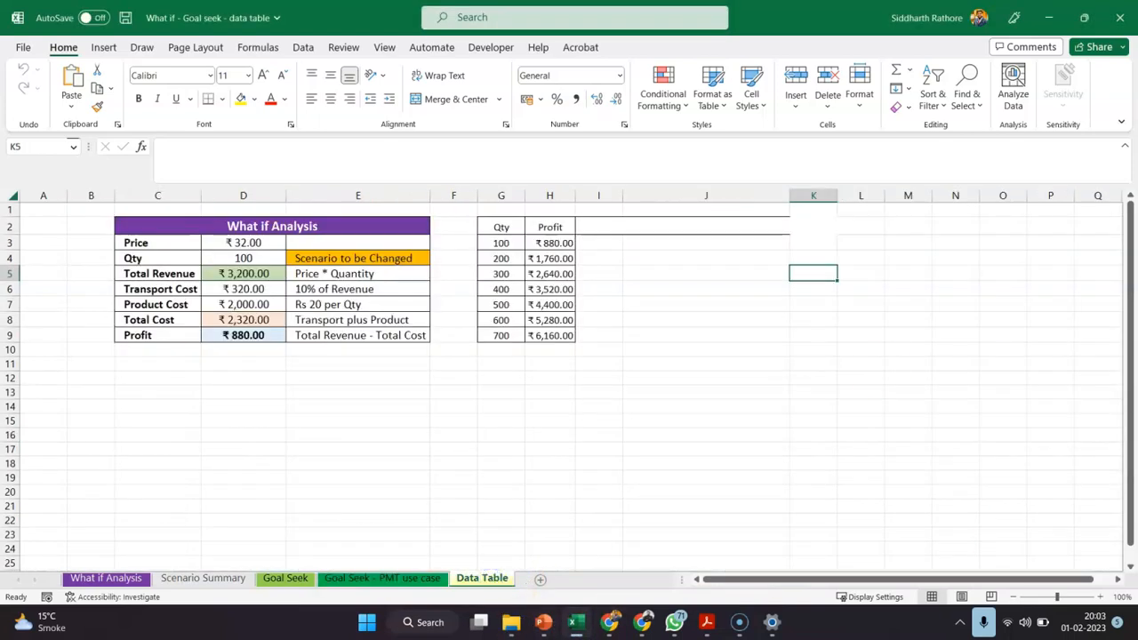
pyautogui.hotkey('alt', 'Tab')
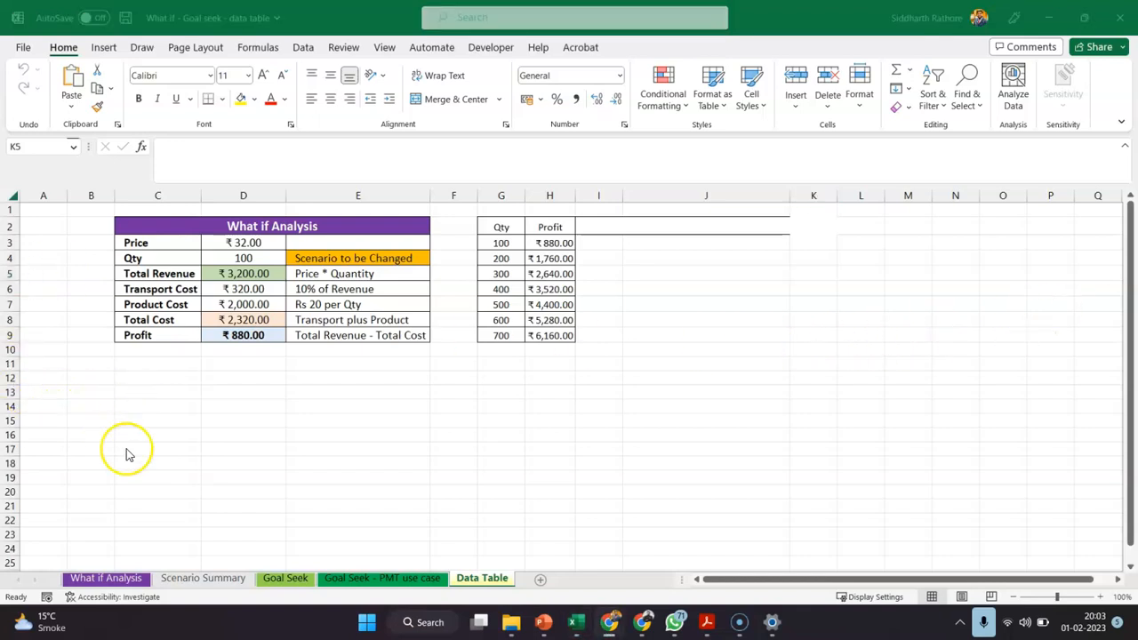
pyautogui.click(105, 577)
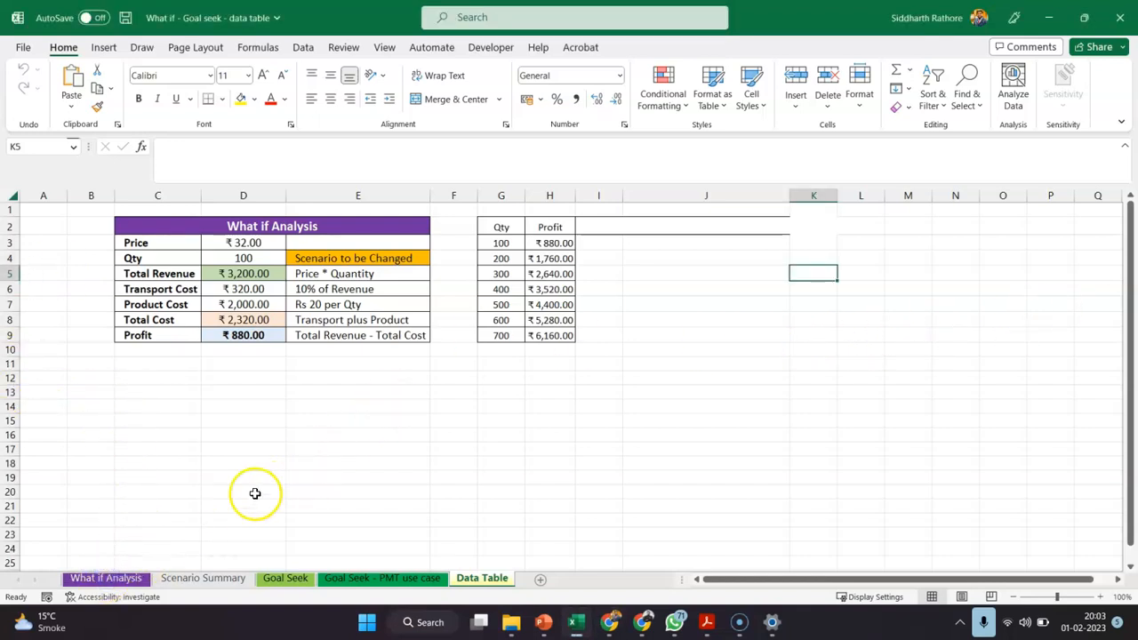
pyautogui.click(98, 577)
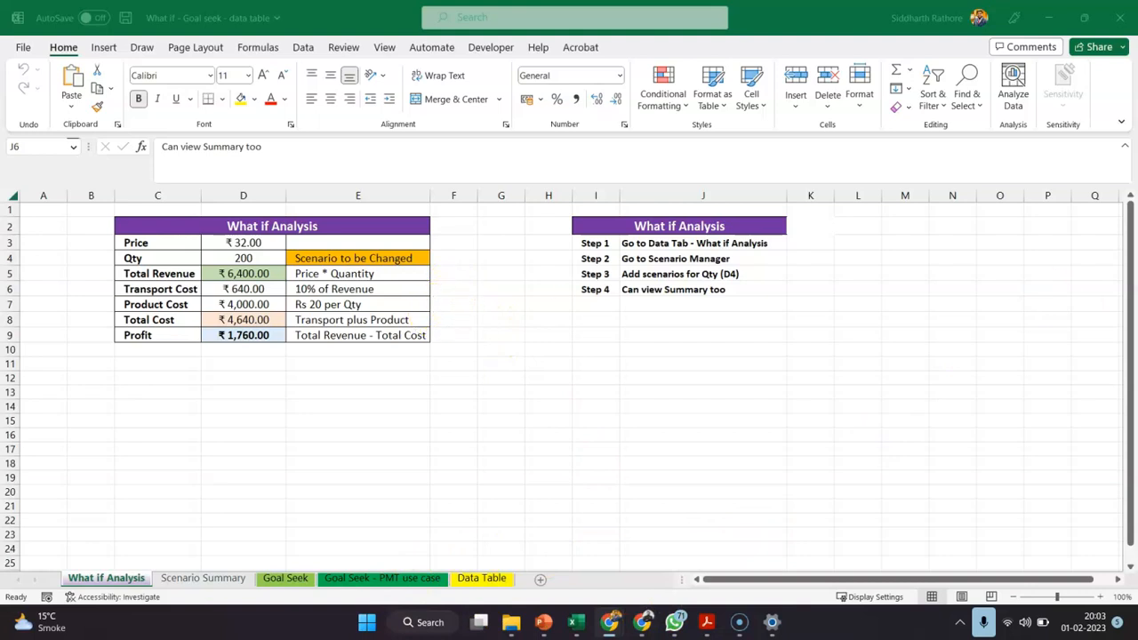
# Examine the formulas behind Total Revenue, Transport Cost, Product Cost, Total Cost and Profit in the What if Analysis table
pyautogui.click(301, 50)
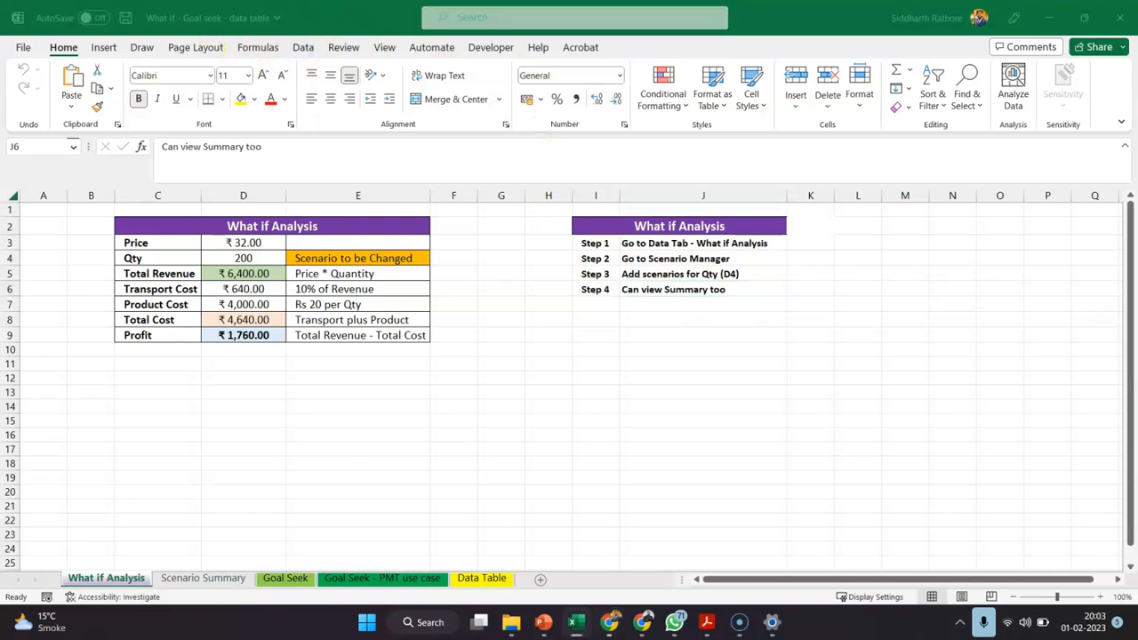
pyautogui.click(301, 49)
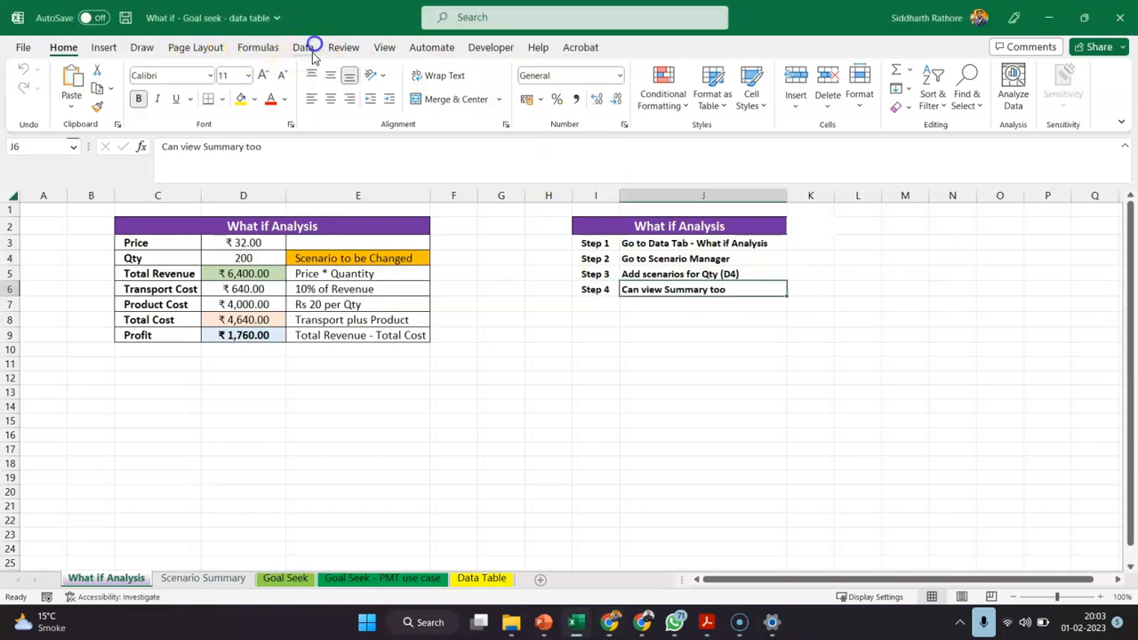
pyautogui.click(303, 48)
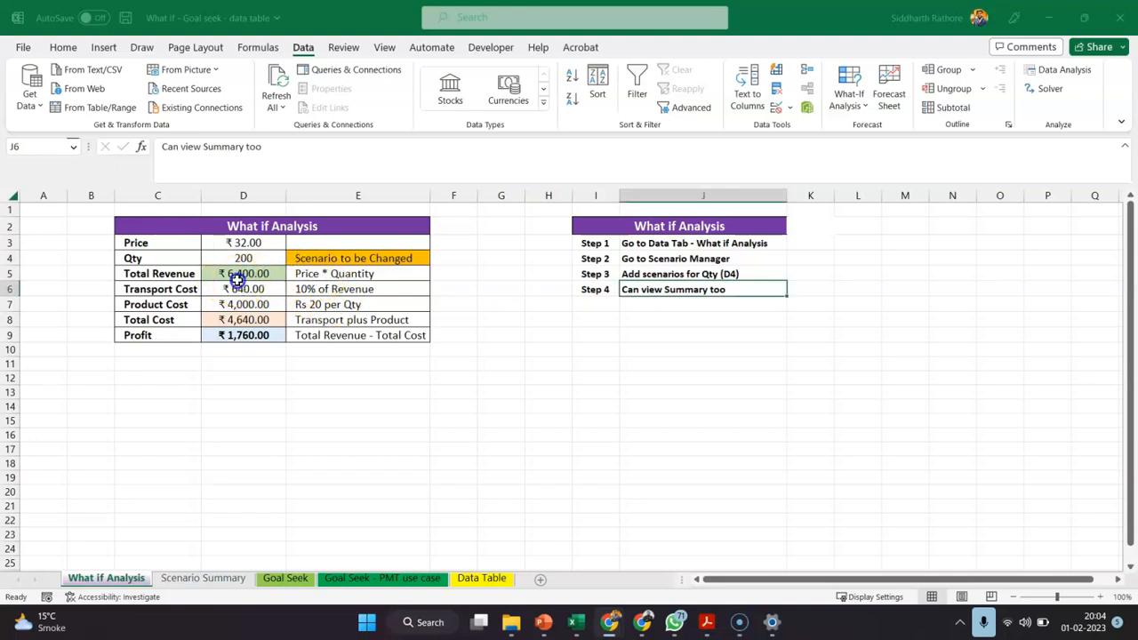
pyautogui.click(230, 272)
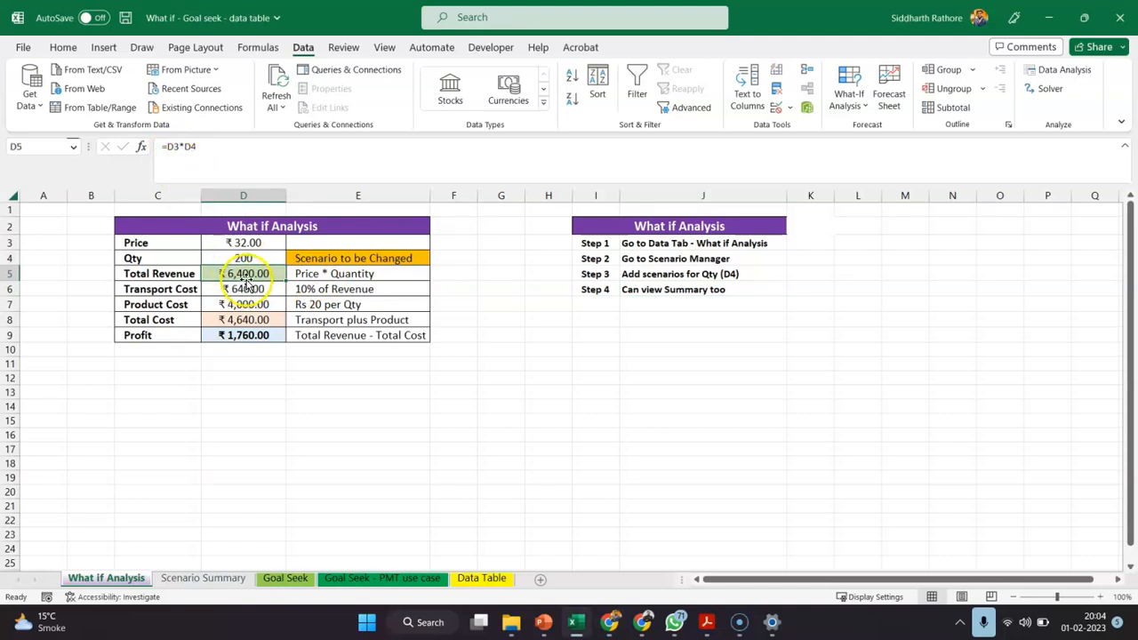
pyautogui.click(242, 290)
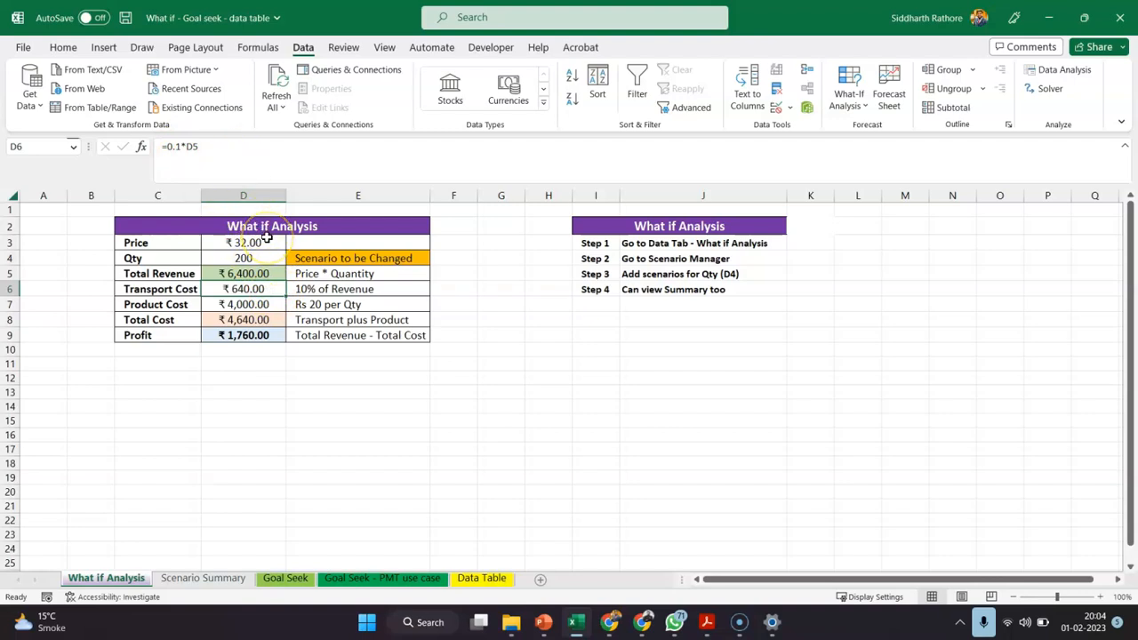
pyautogui.click(240, 304)
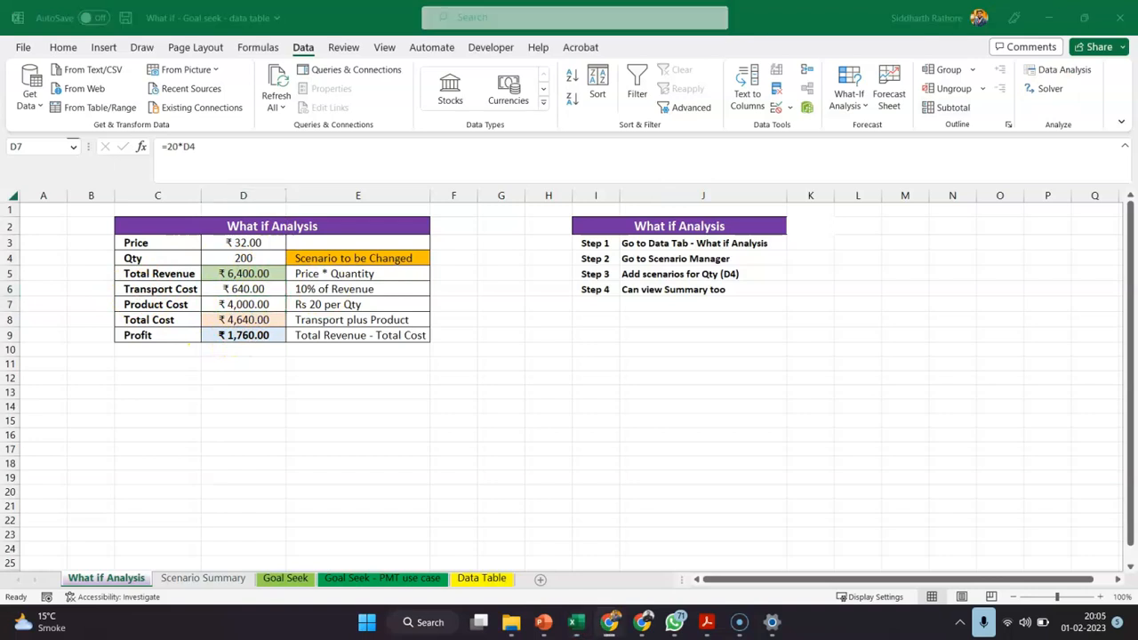
pyautogui.click(217, 257)
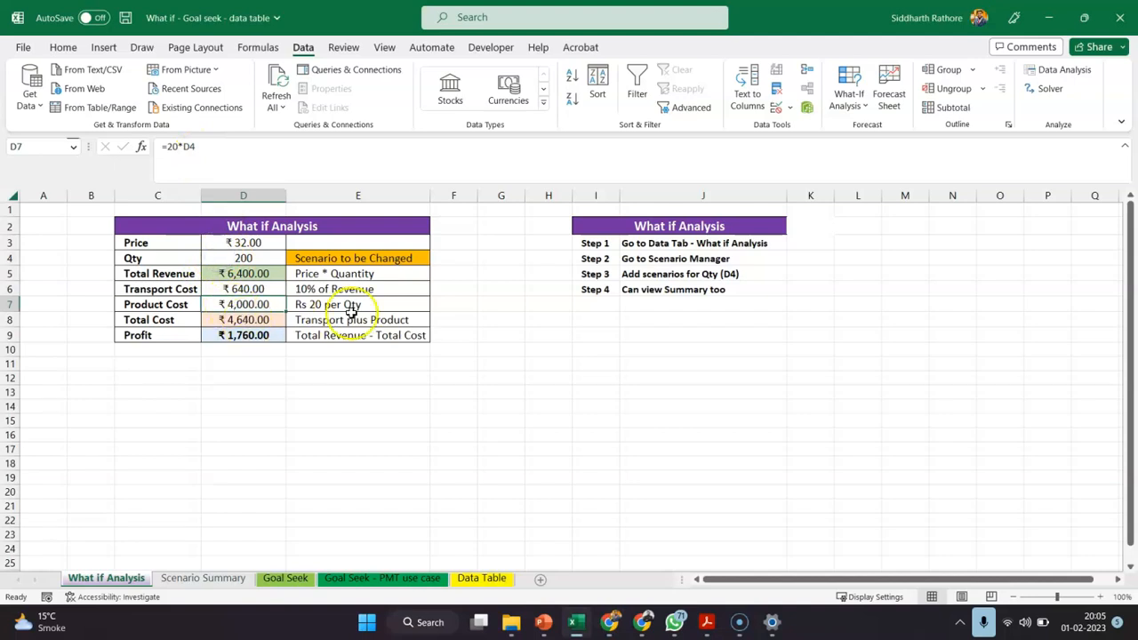
pyautogui.click(254, 321)
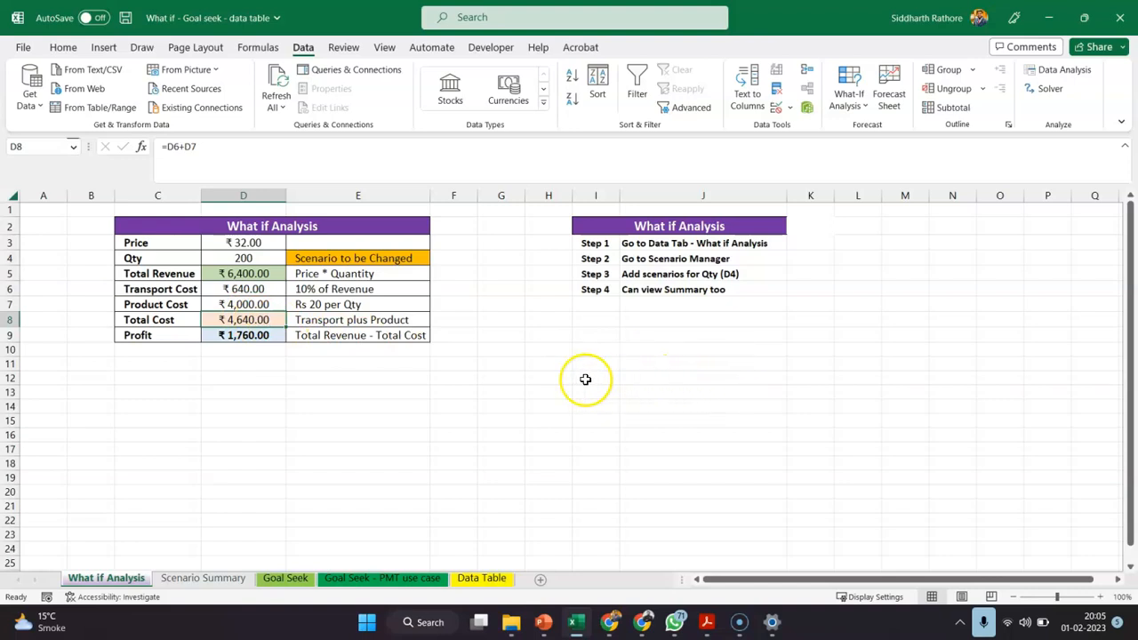
pyautogui.click(216, 336)
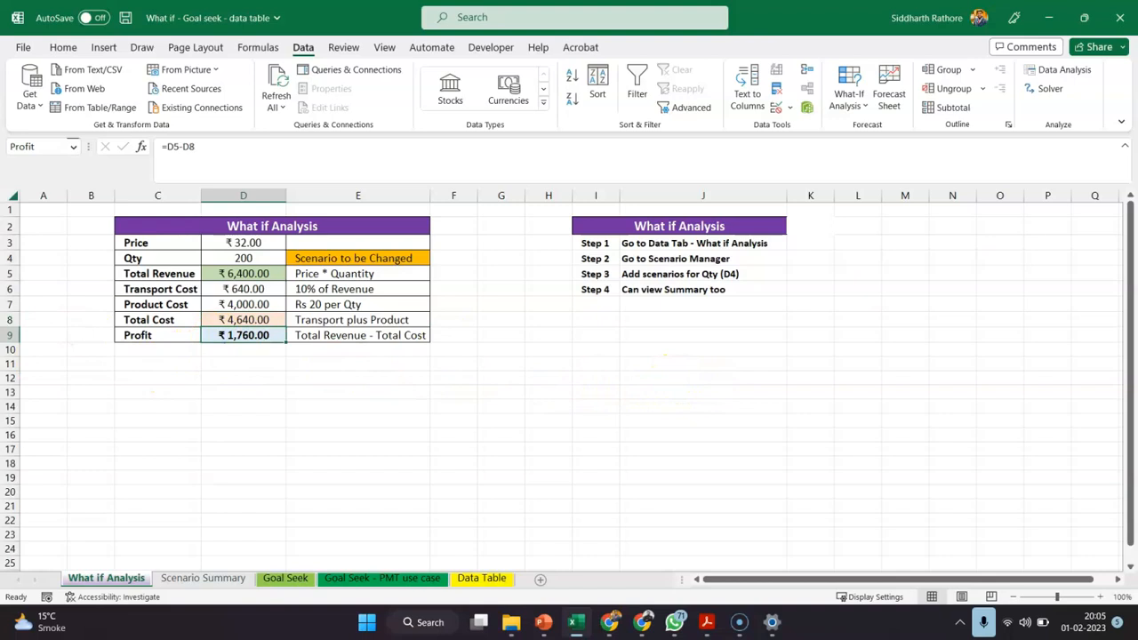
pyautogui.hotkey('alt', 'Tab')
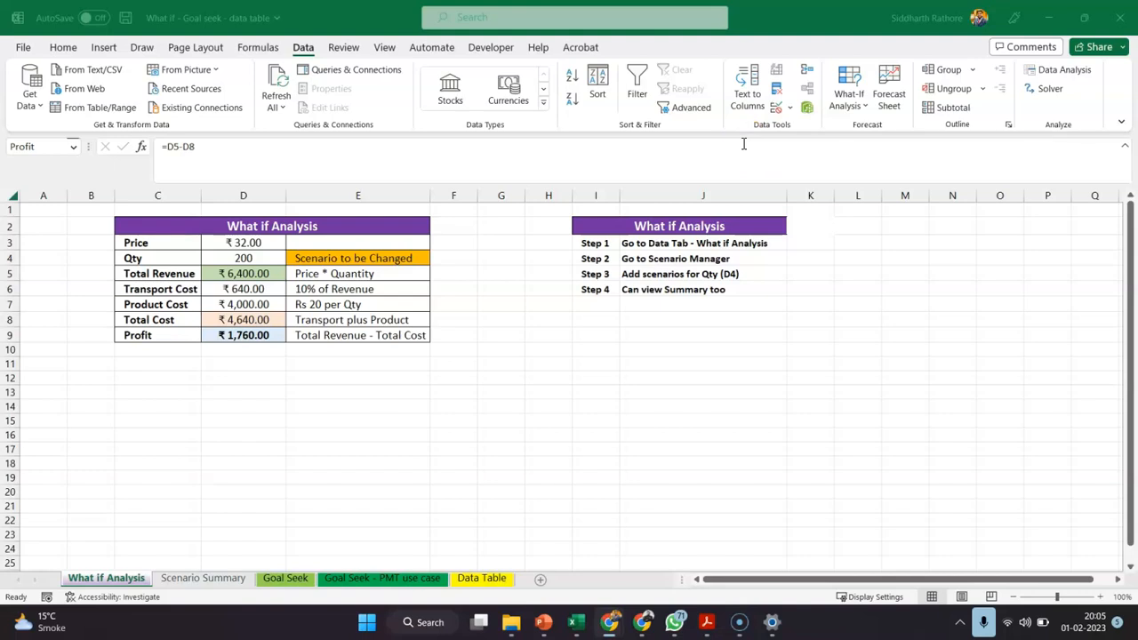
pyautogui.click(244, 259)
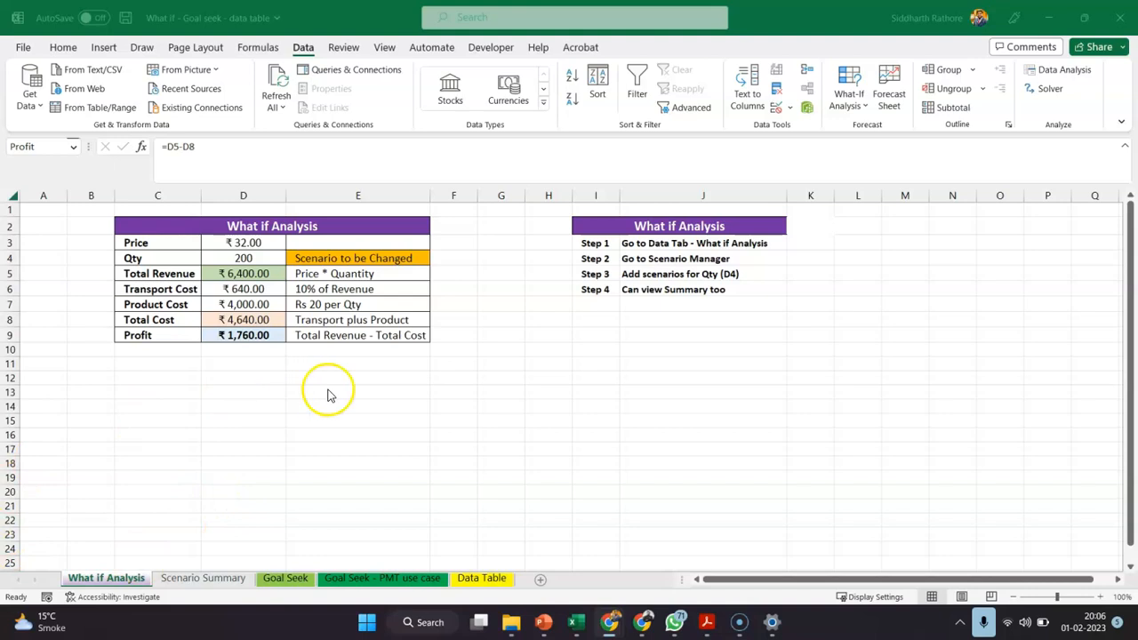
pyautogui.click(254, 333)
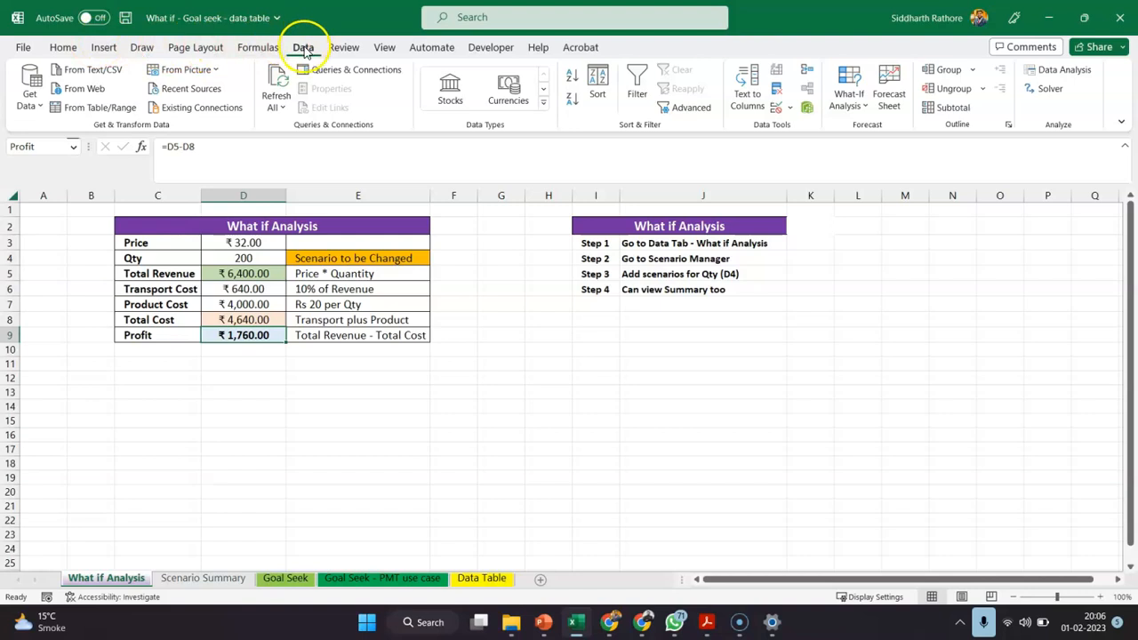
# Add a scenario named 100 in Scenario Manager with the Qty cell D4 as its changing cell
pyautogui.click(847, 99)
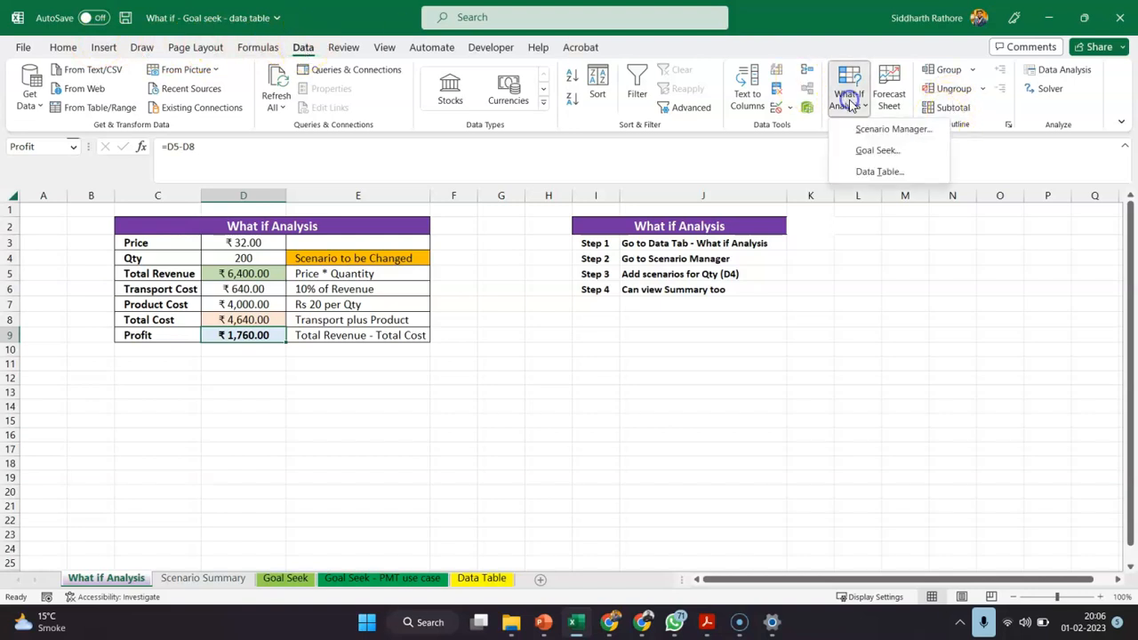
pyautogui.click(888, 130)
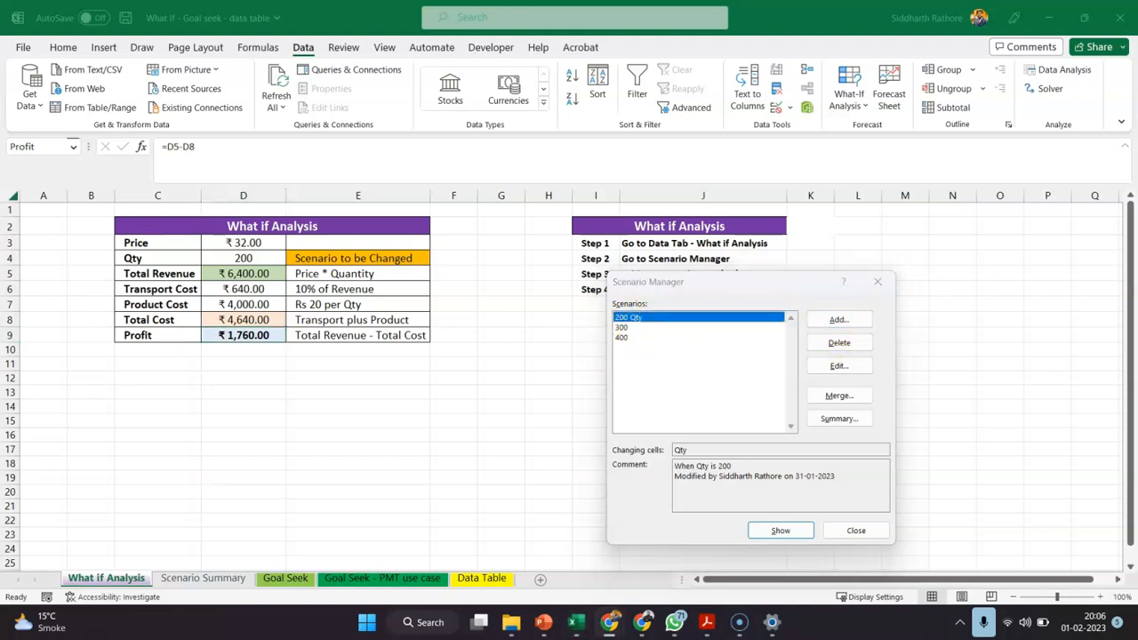
pyautogui.click(851, 317)
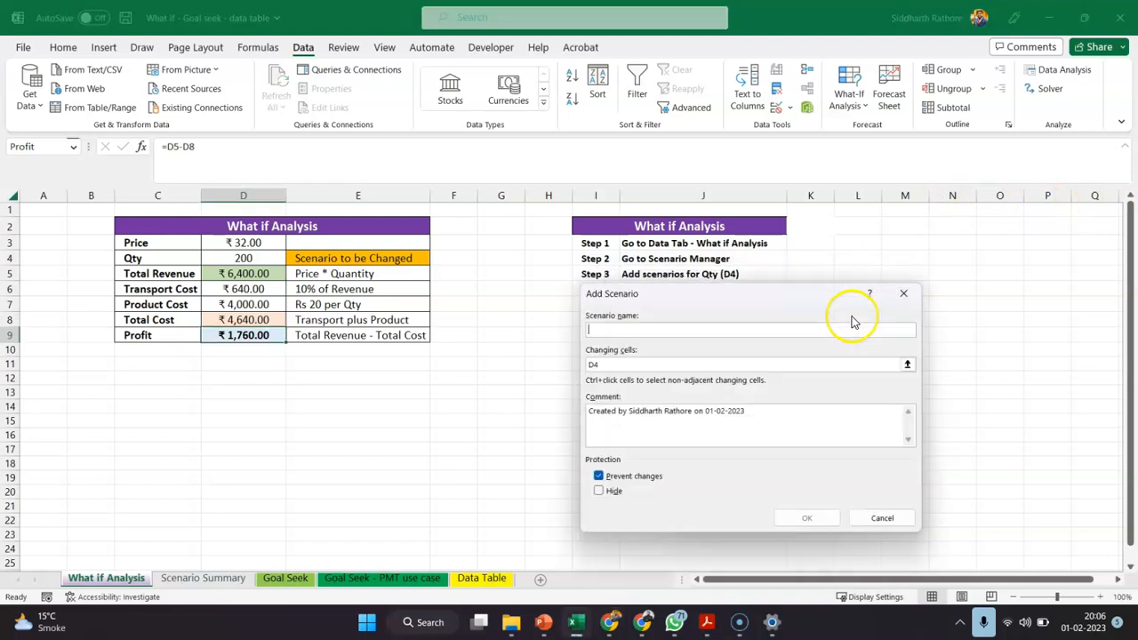
pyautogui.click(627, 329)
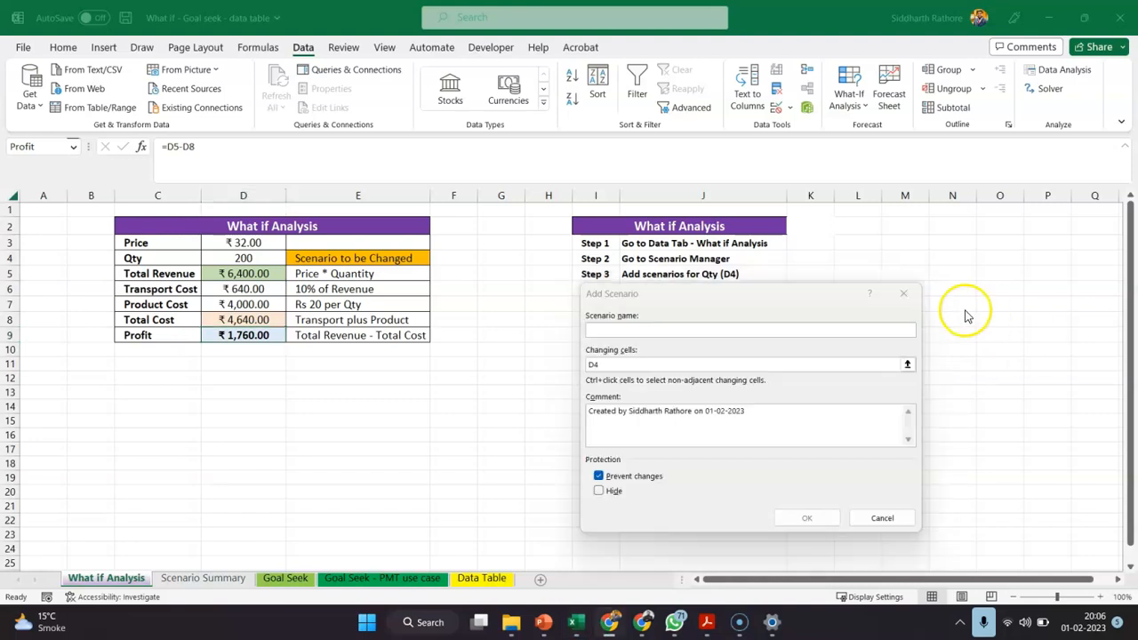
pyautogui.click(650, 329)
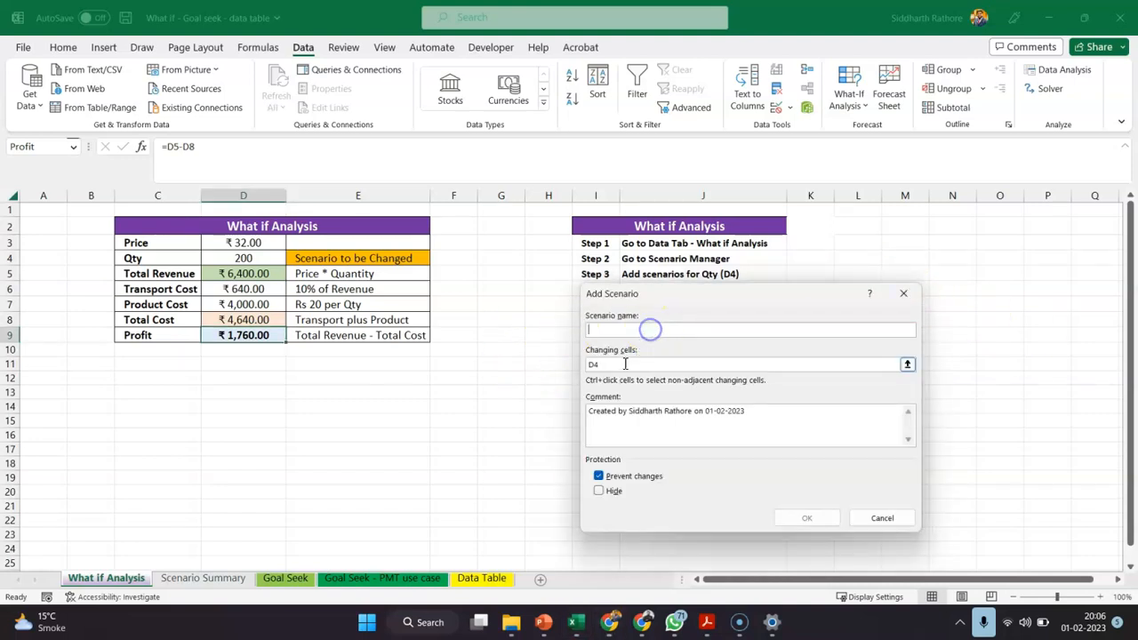
pyautogui.click(618, 326)
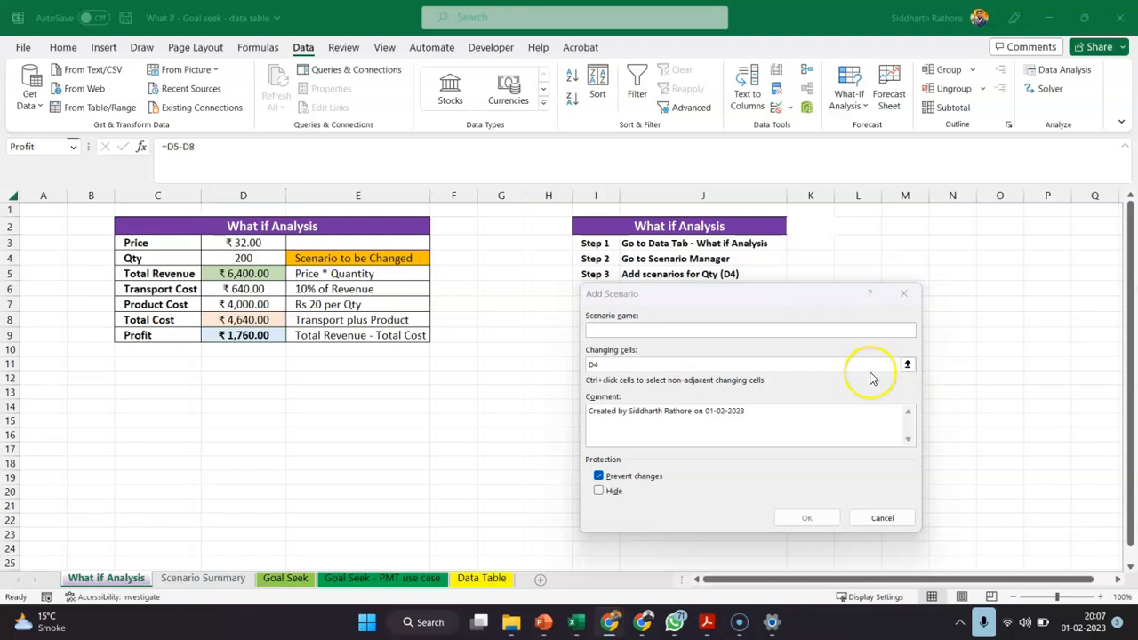
pyautogui.click(745, 325)
pyautogui.write('100')
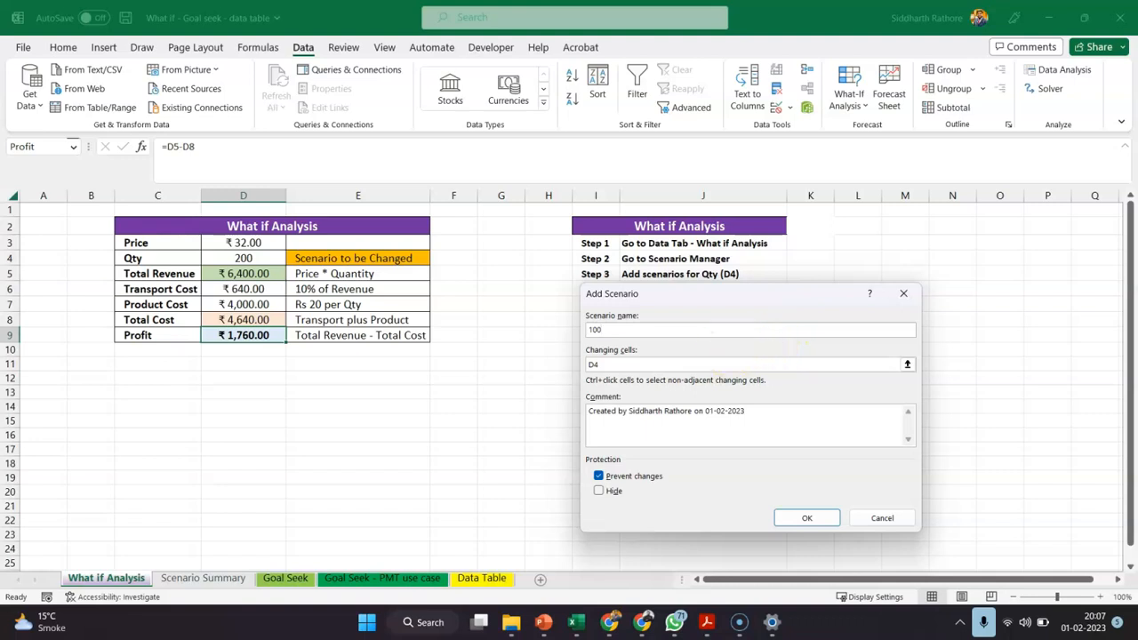
pyautogui.press('Return')
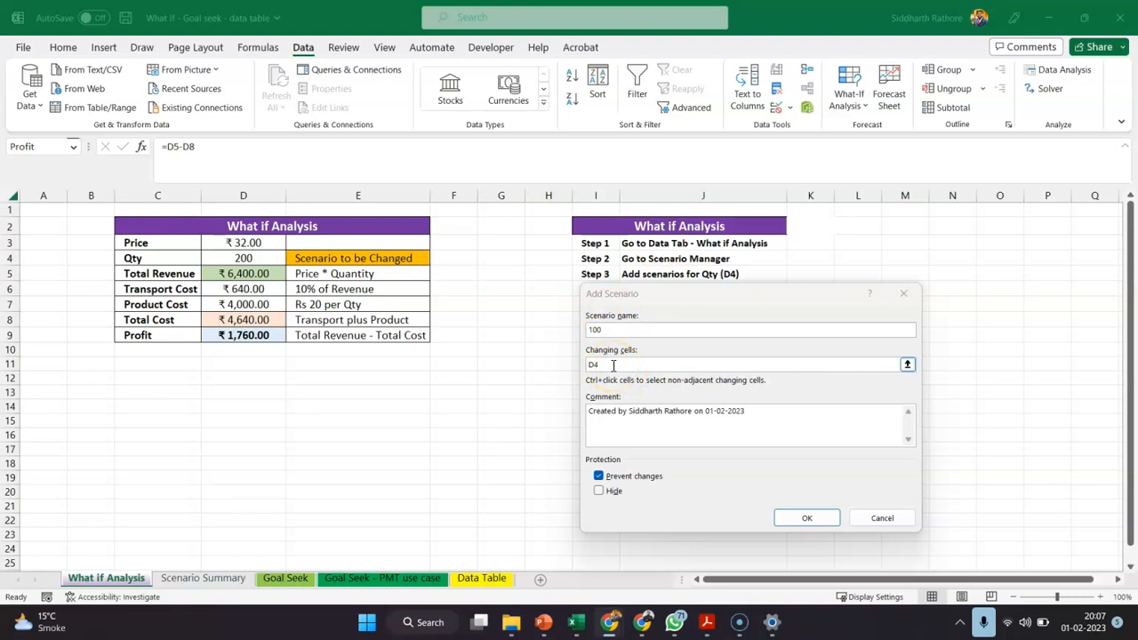
pyautogui.click(805, 519)
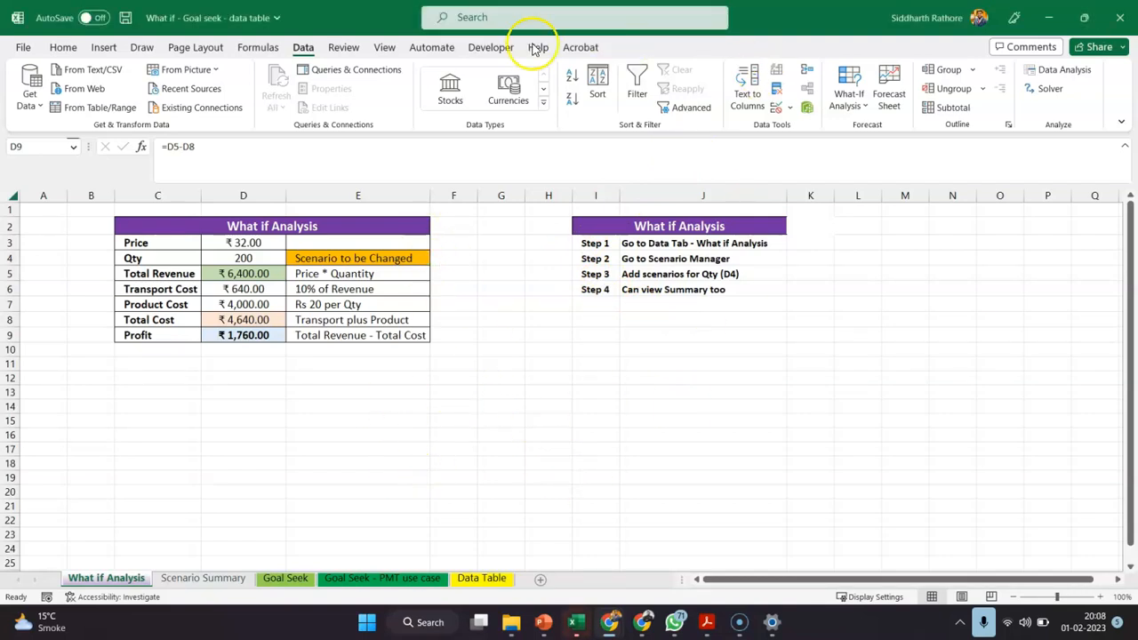
# Set the new scenario's Qty value to 100 and save the scenario
pyautogui.click(229, 336)
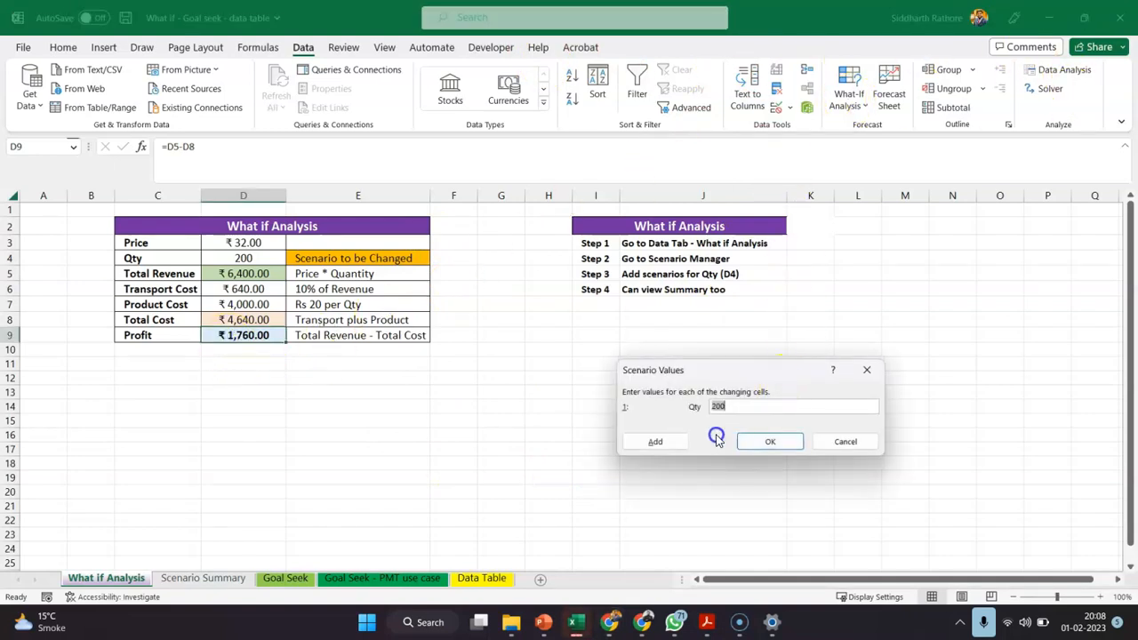
pyautogui.moveTo(714, 407); pyautogui.dragTo(724, 408)
pyautogui.write('100')
pyautogui.click(770, 441)
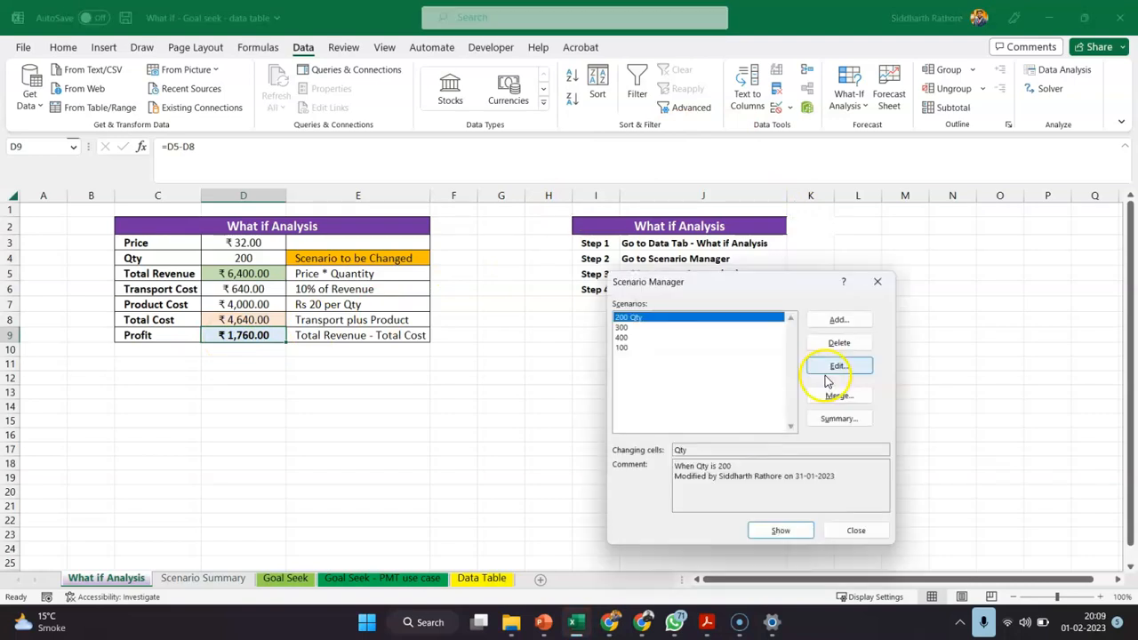
# Show the 100, 400, 300 and 200 Qty scenarios one after another to compare their effect on the profit table
pyautogui.doubleClick(635, 348)
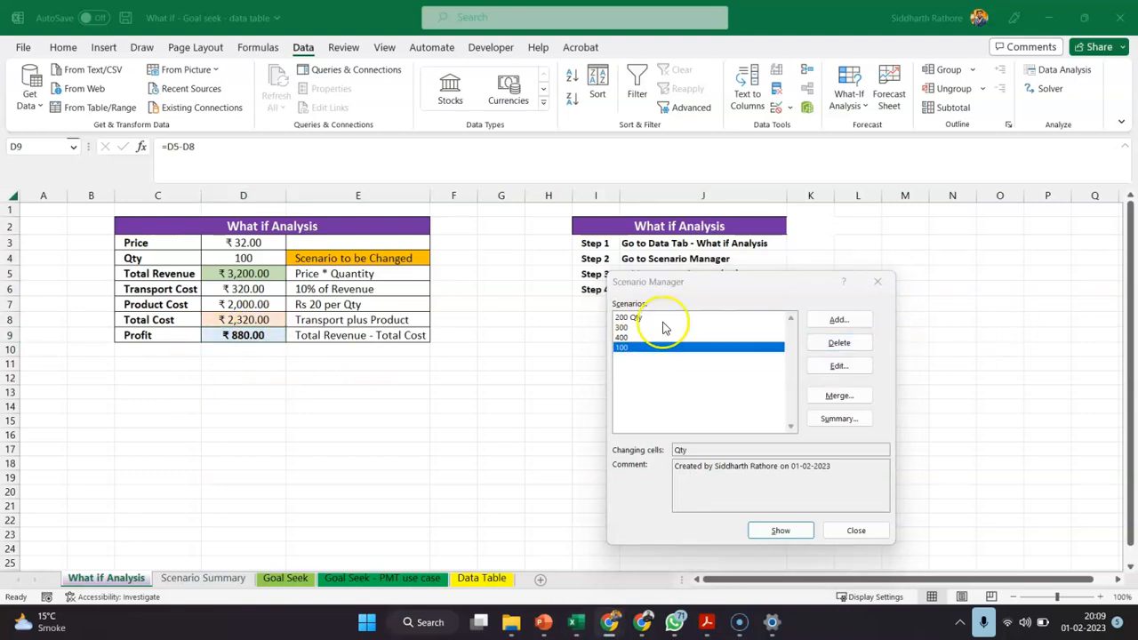
pyautogui.doubleClick(625, 338)
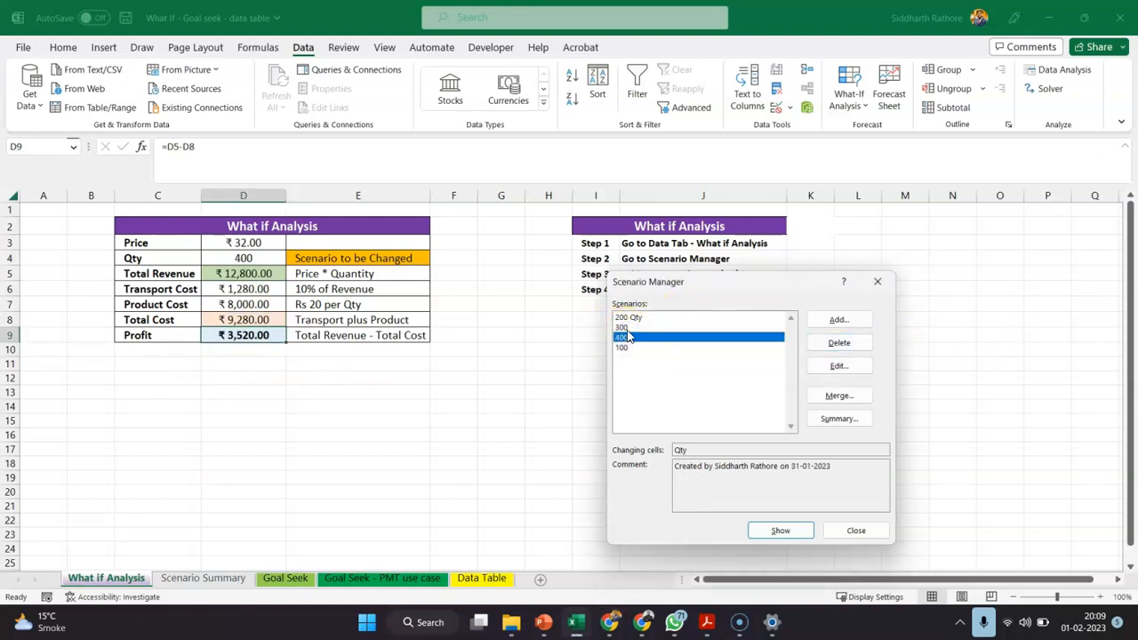
pyautogui.doubleClick(622, 327)
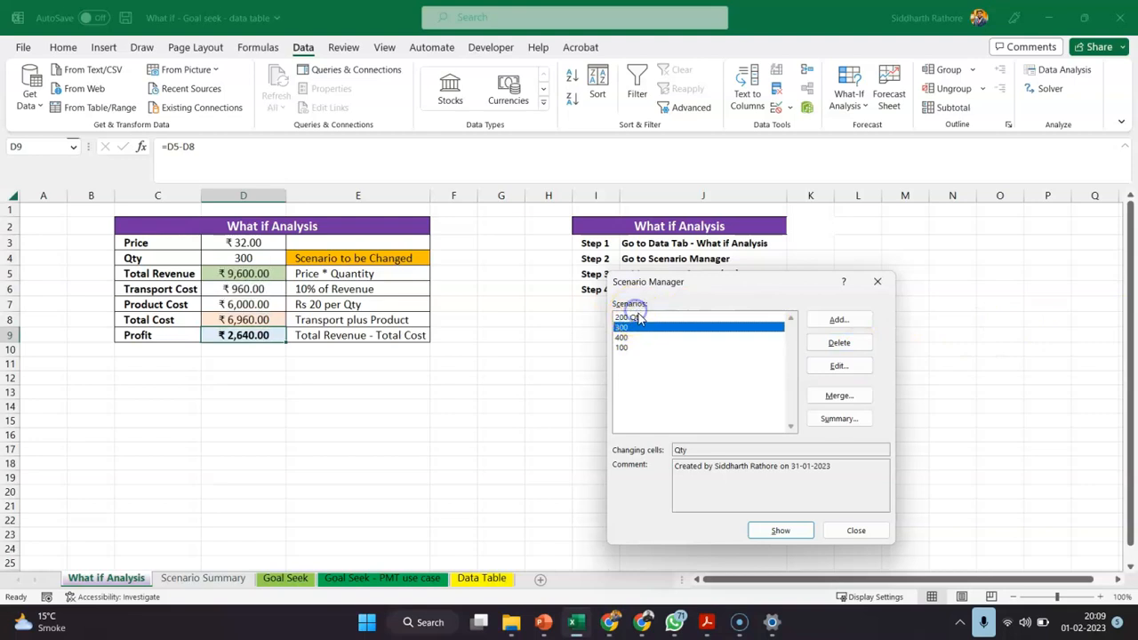
pyautogui.doubleClick(638, 318)
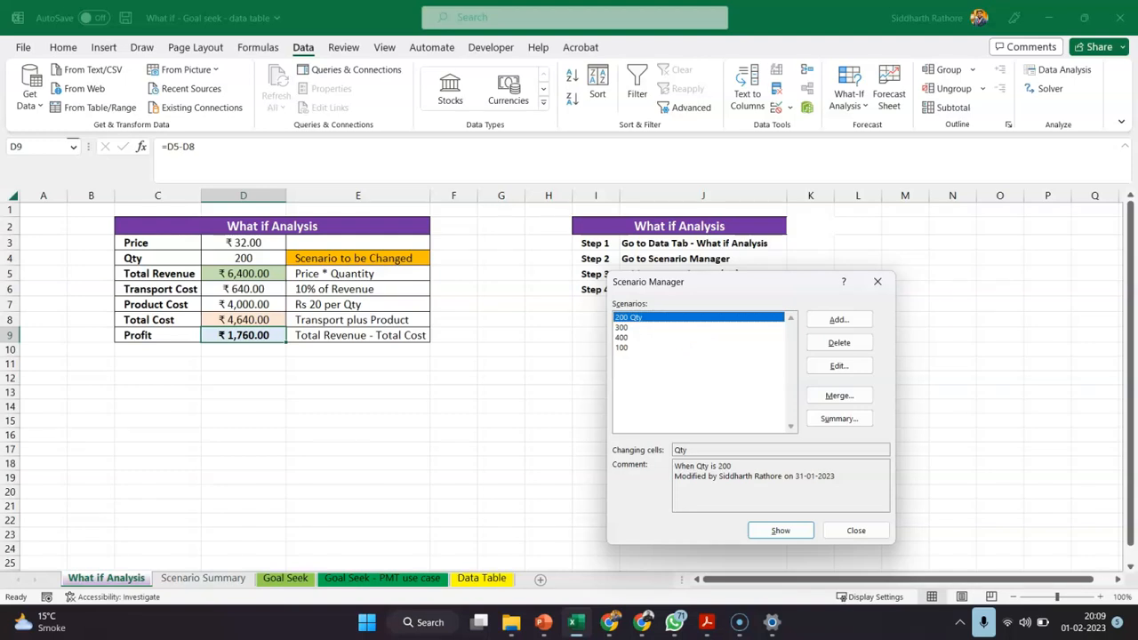
pyautogui.hotkey('alt', 'Tab')
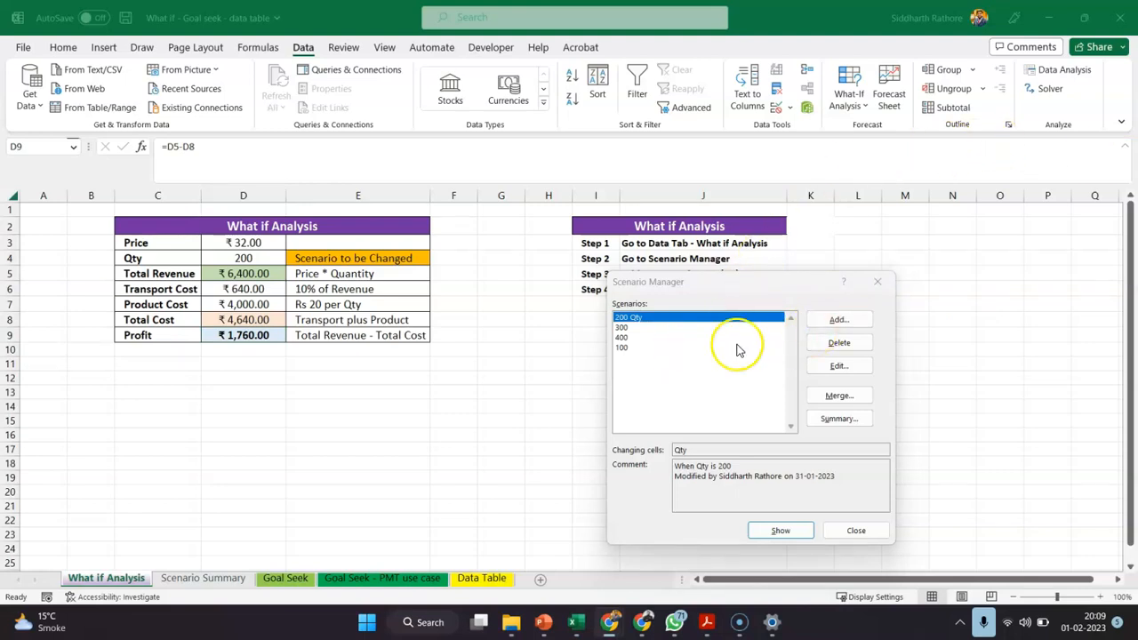
# Show the 100, 200 Qty, 300 and 400 scenarios in turn, ending on 400, and close Scenario Manager
pyautogui.click(626, 348)
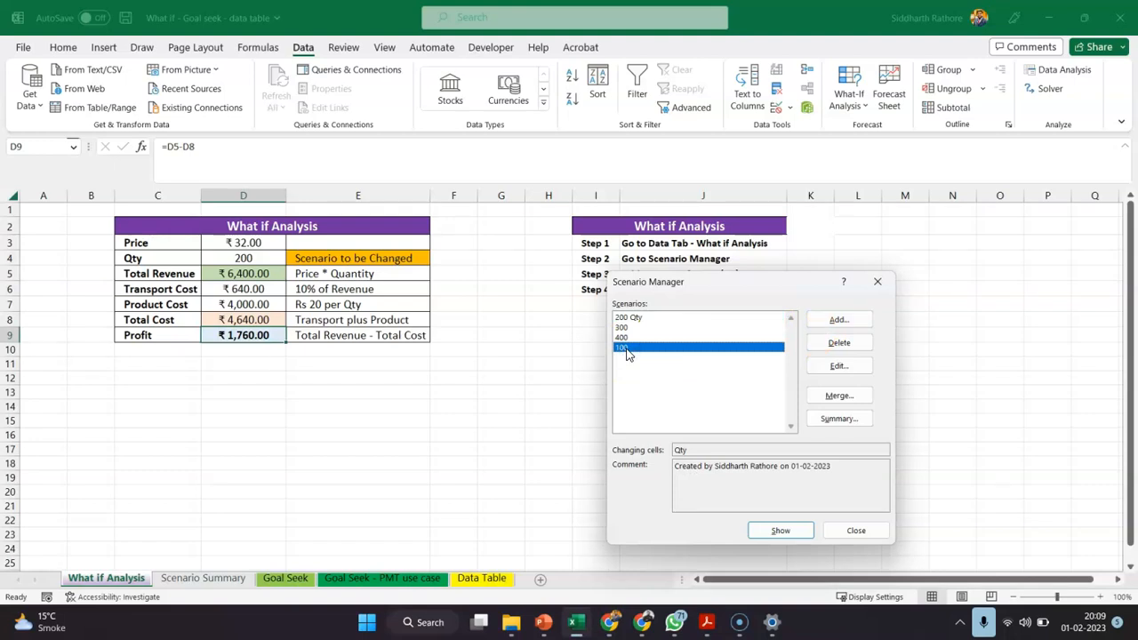
pyautogui.doubleClick(626, 349)
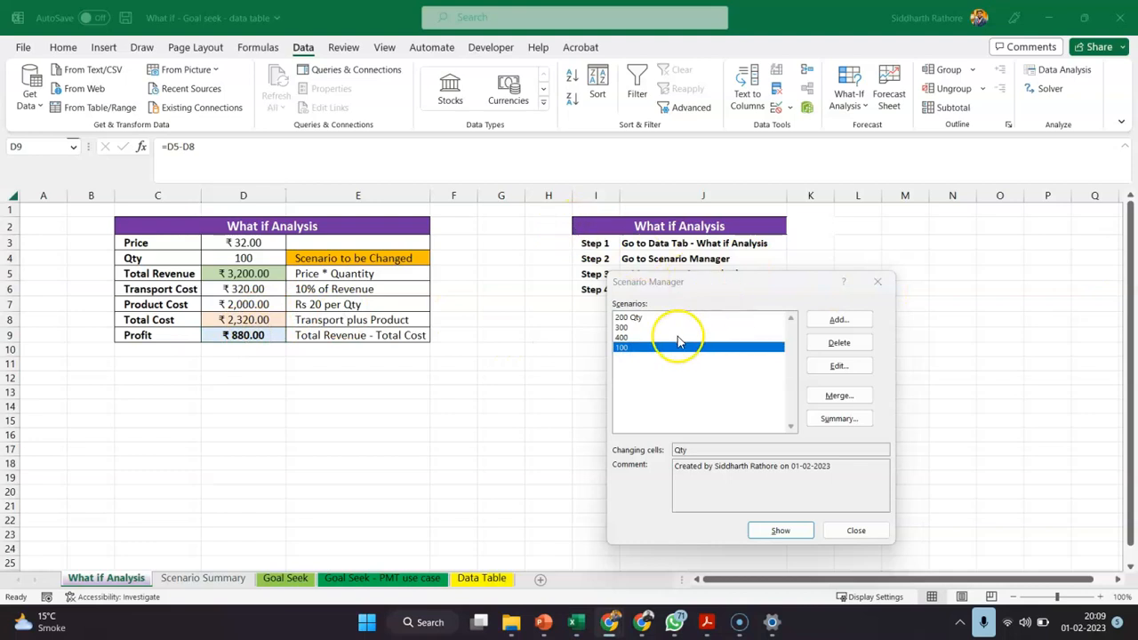
pyautogui.doubleClick(628, 317)
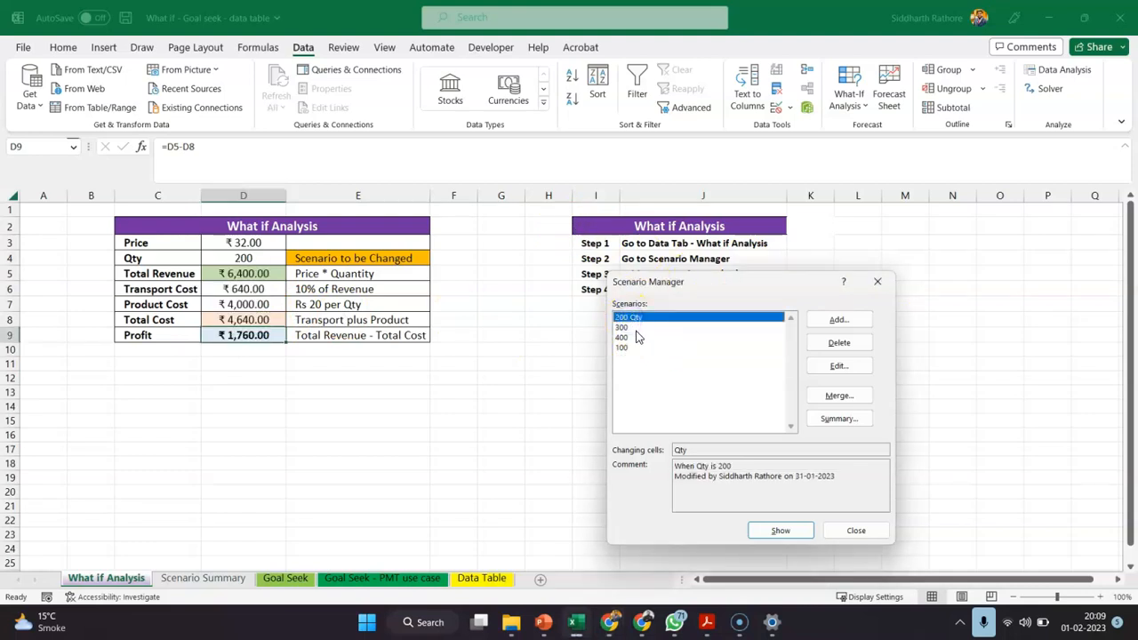
pyautogui.doubleClick(640, 327)
pyautogui.doubleClick(640, 338)
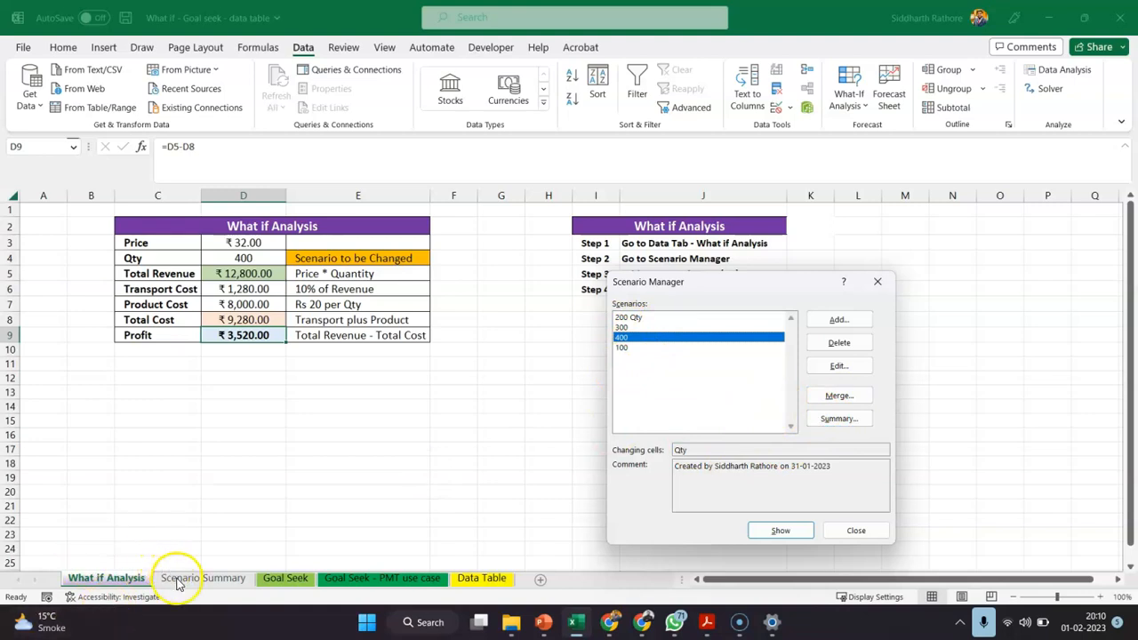
pyautogui.click(874, 533)
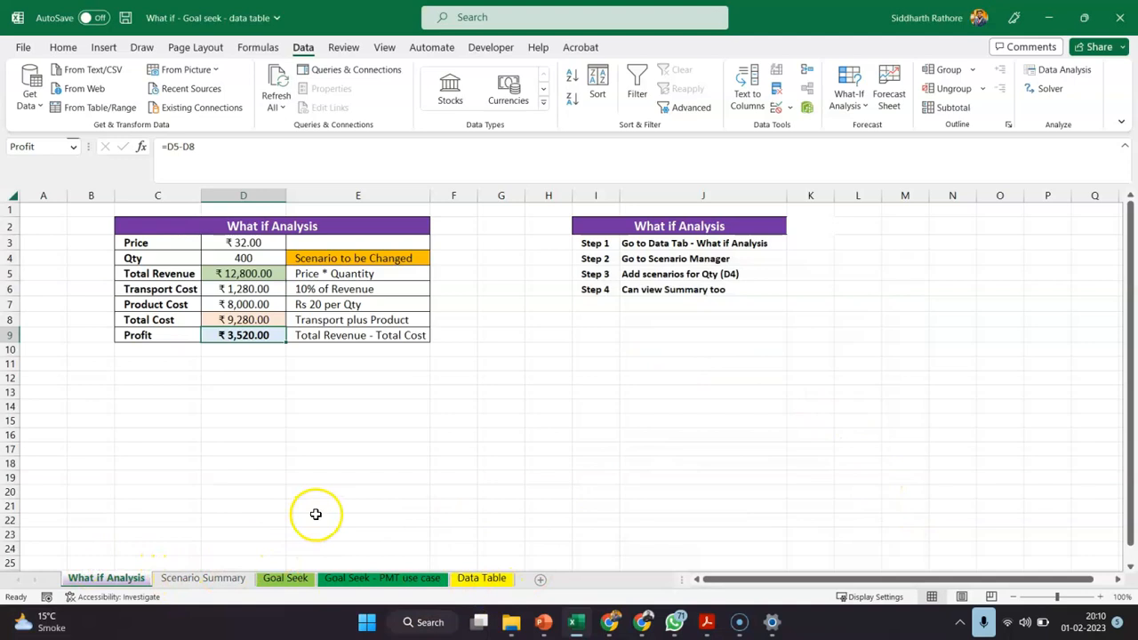
# Review the existing Scenario Summary sheet, look briefly at the Goal Seek sheet, and return to the What if Analysis sheet
pyautogui.hotkey('alt', 'Tab')
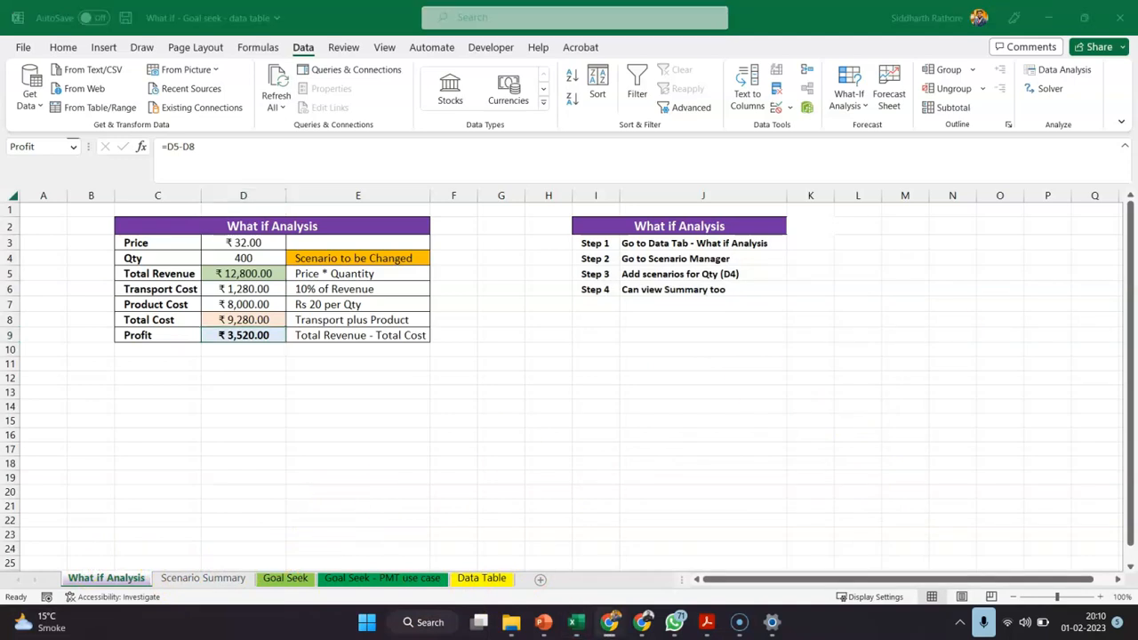
pyautogui.click(203, 579)
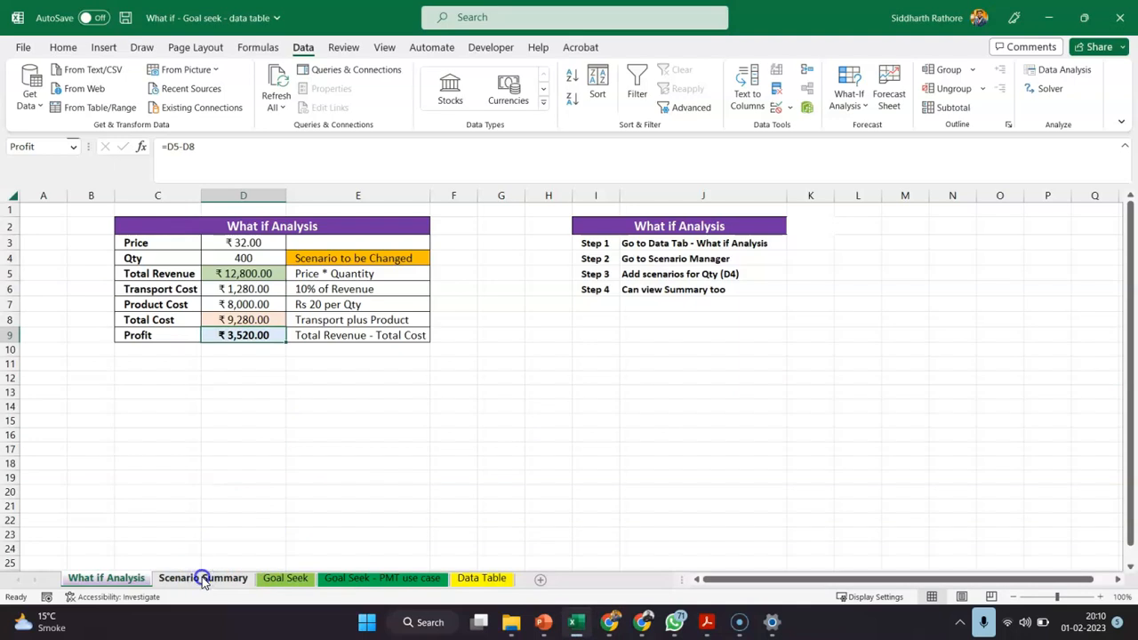
pyautogui.click(203, 578)
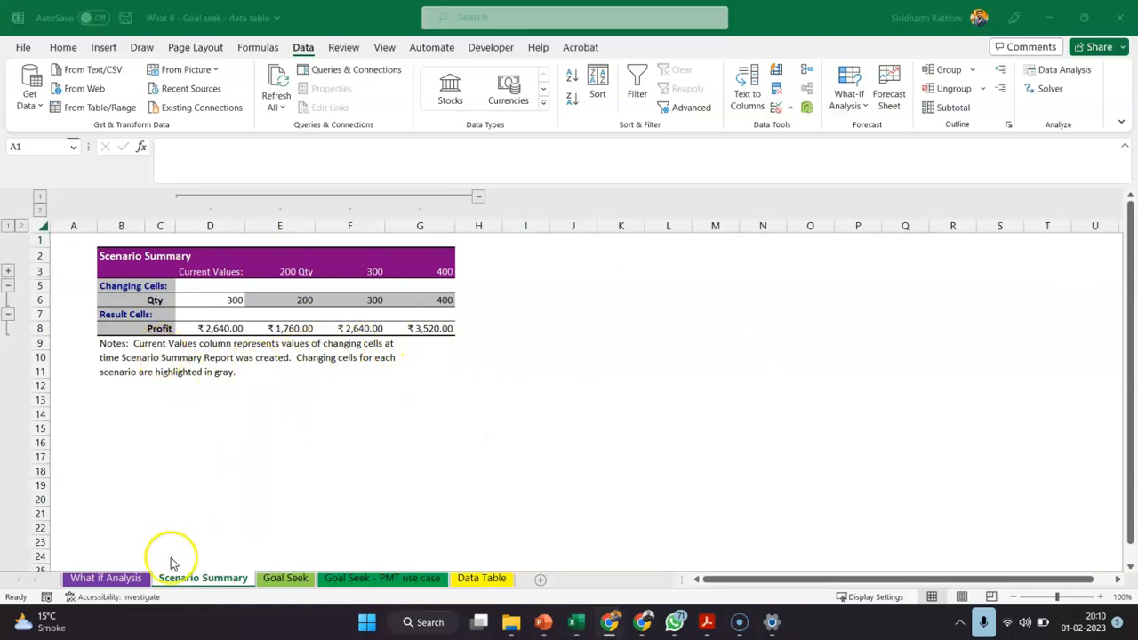
pyautogui.click(134, 579)
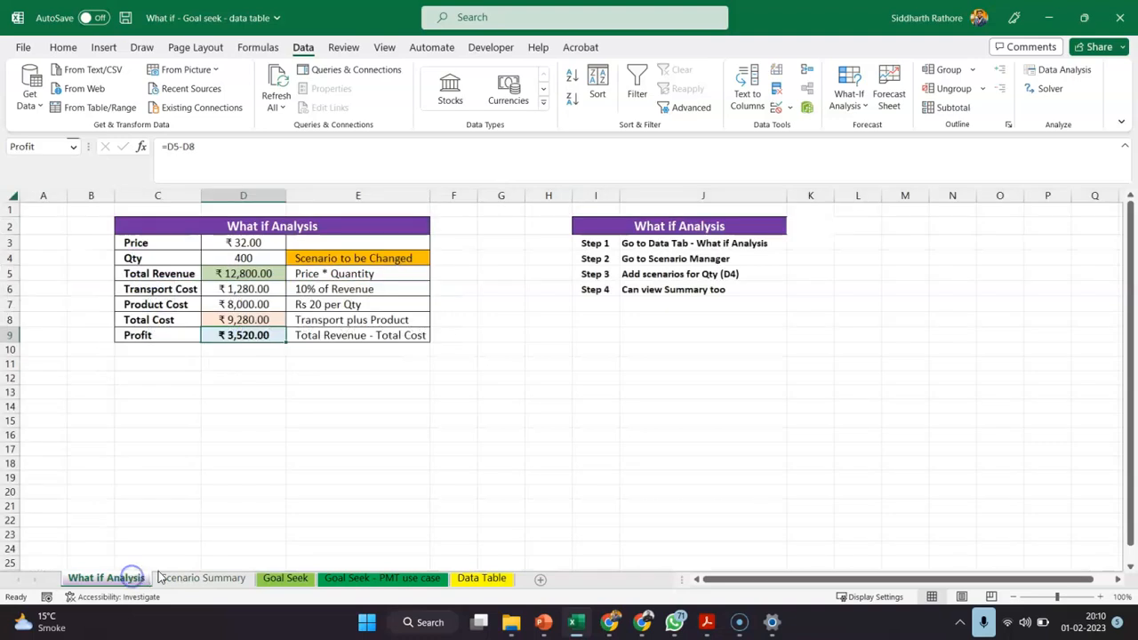
pyautogui.click(293, 579)
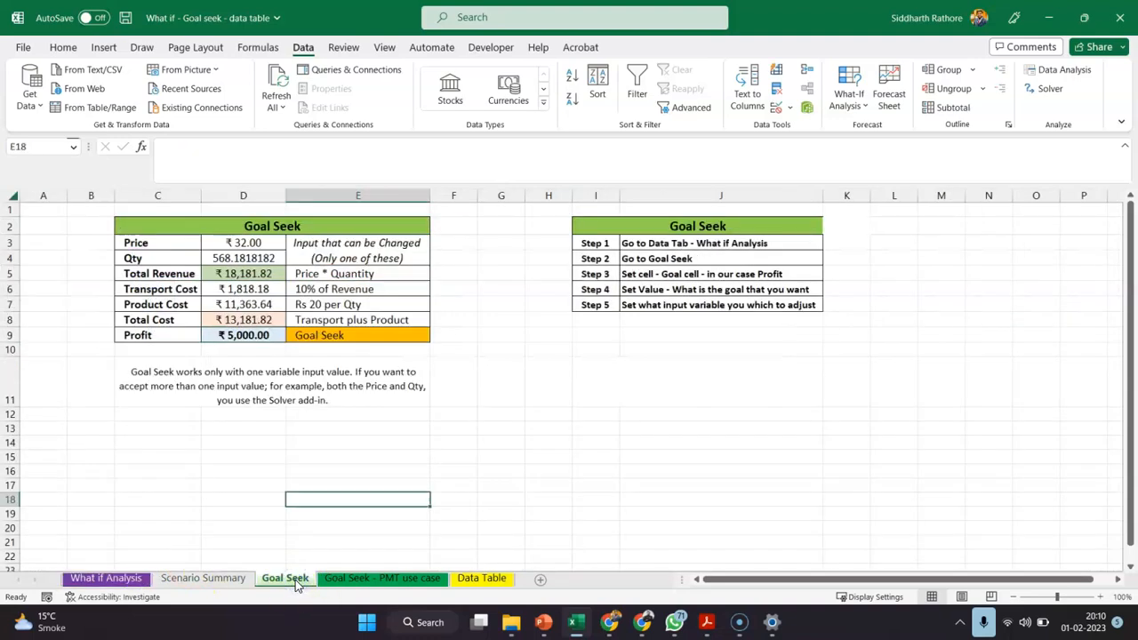
pyautogui.click(96, 580)
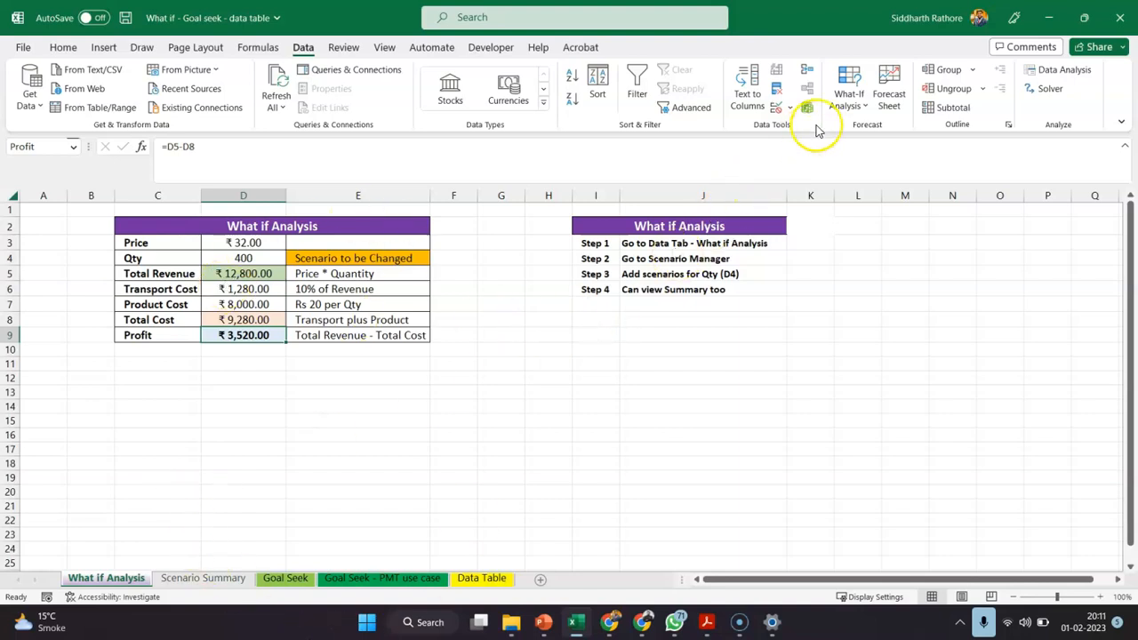
pyautogui.click(846, 96)
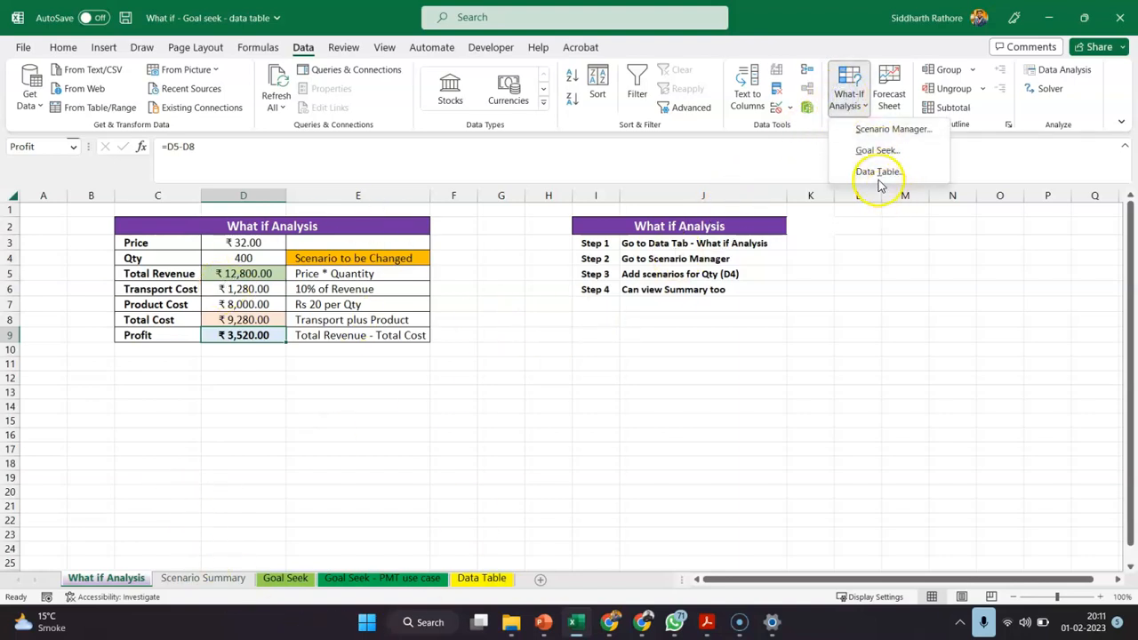
pyautogui.click(872, 132)
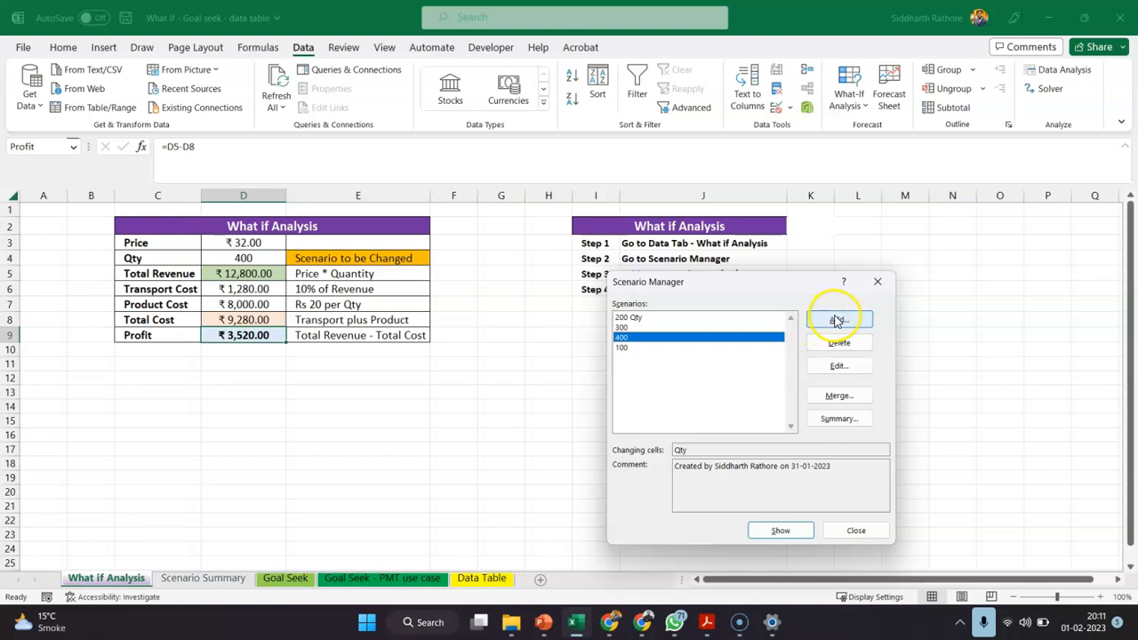
pyautogui.click(855, 530)
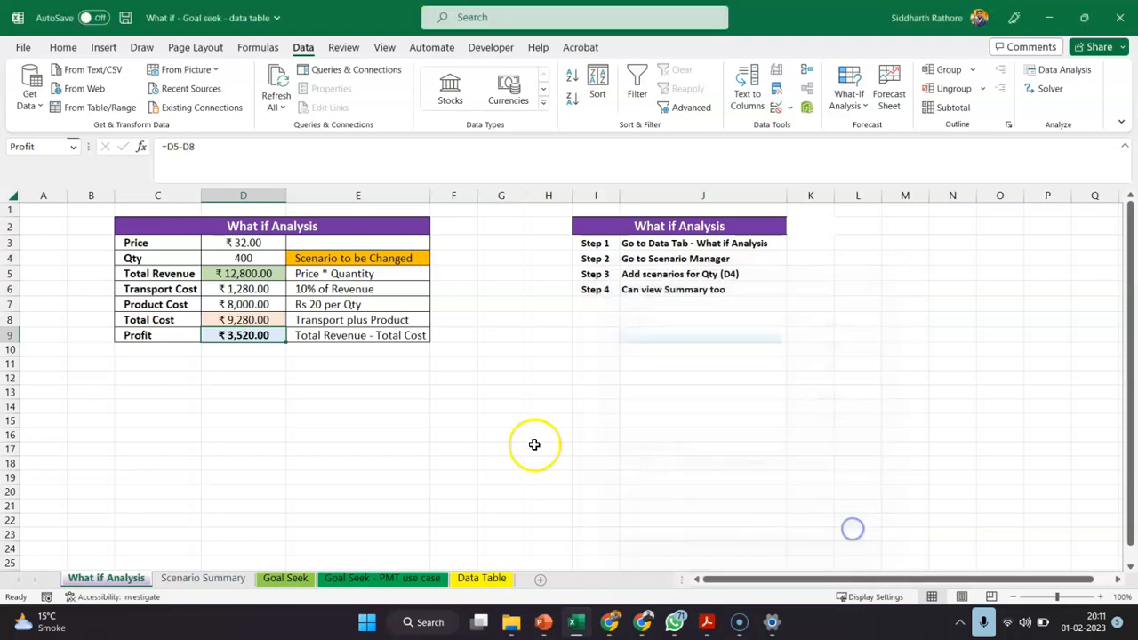
pyautogui.click(481, 439)
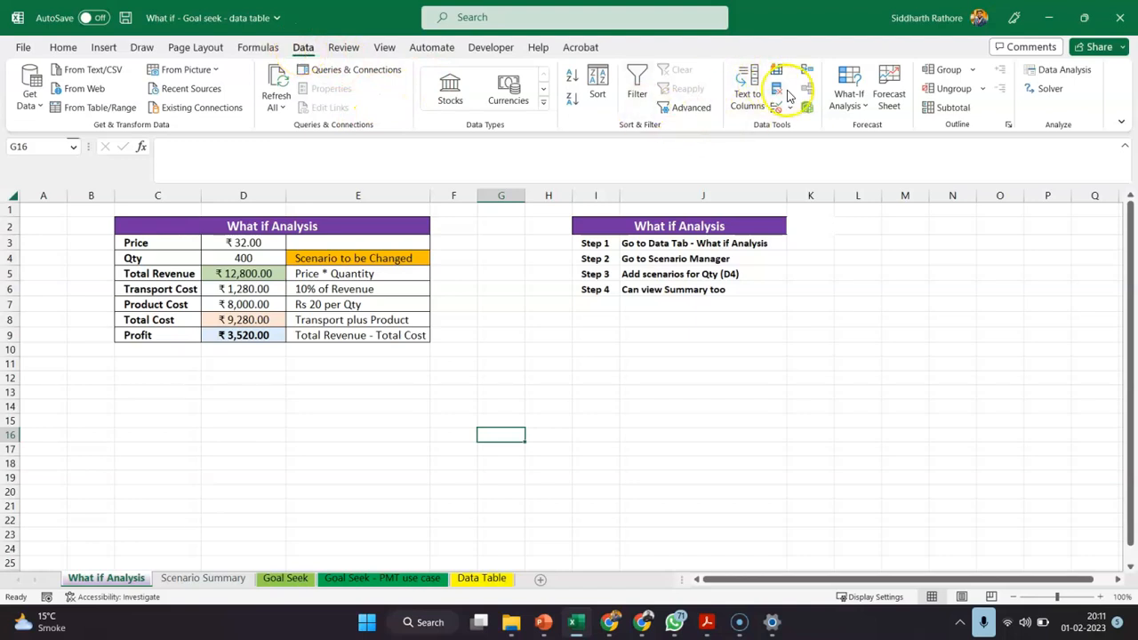
# Add a scenario named 500 in Scenario Manager that sets the Qty cell D4 to 500
pyautogui.click(848, 96)
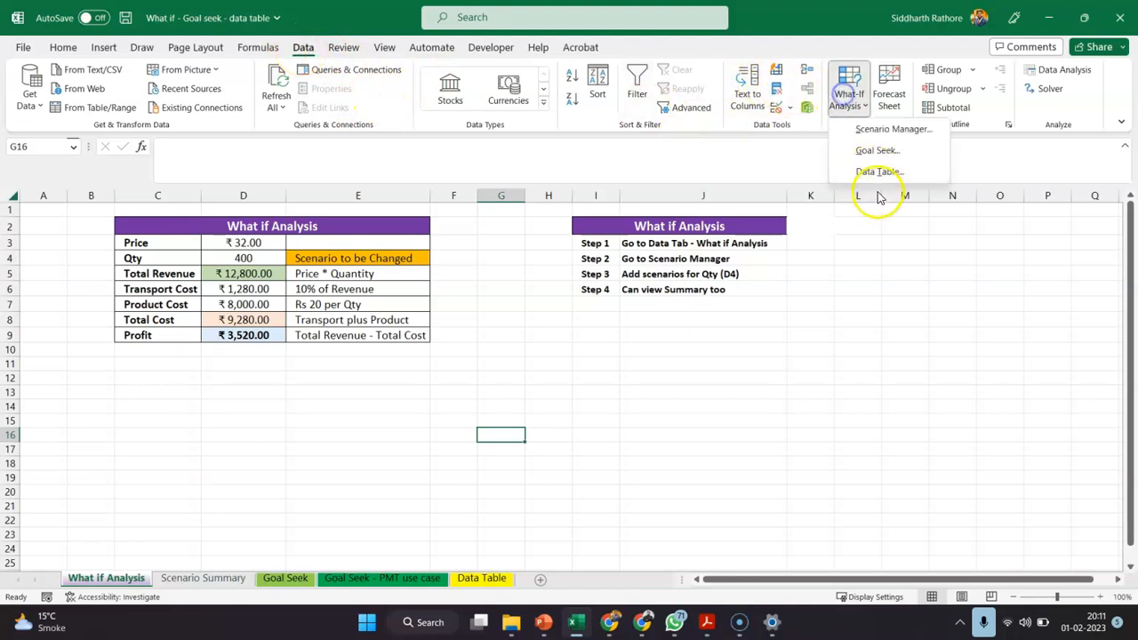
pyautogui.click(867, 129)
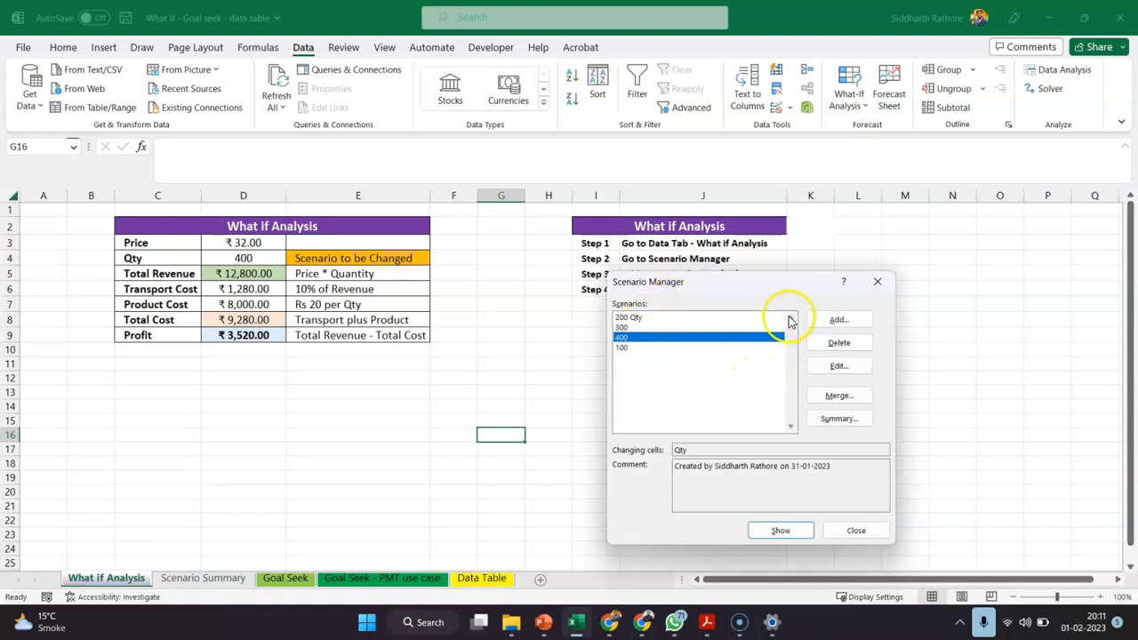
pyautogui.click(837, 321)
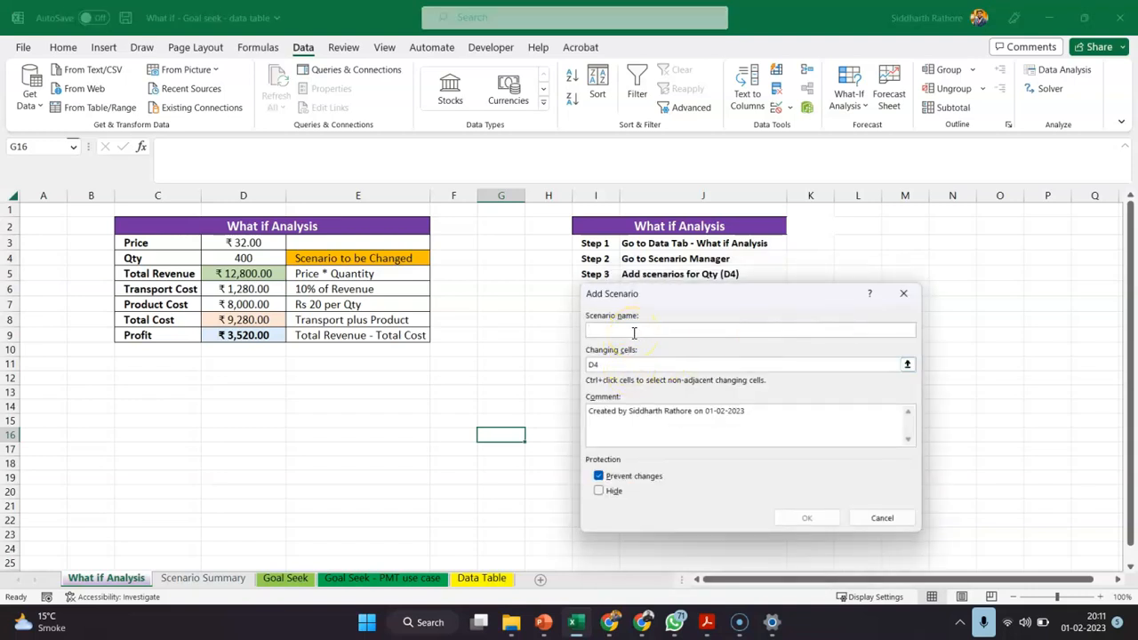
pyautogui.write('500')
pyautogui.click(794, 521)
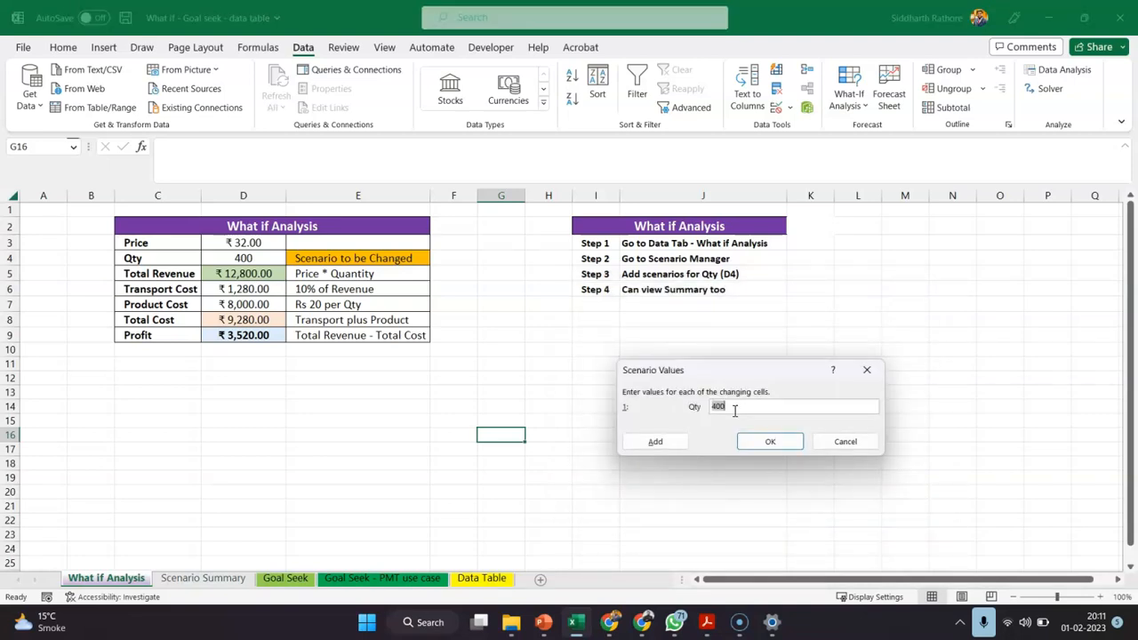
pyautogui.click(767, 441)
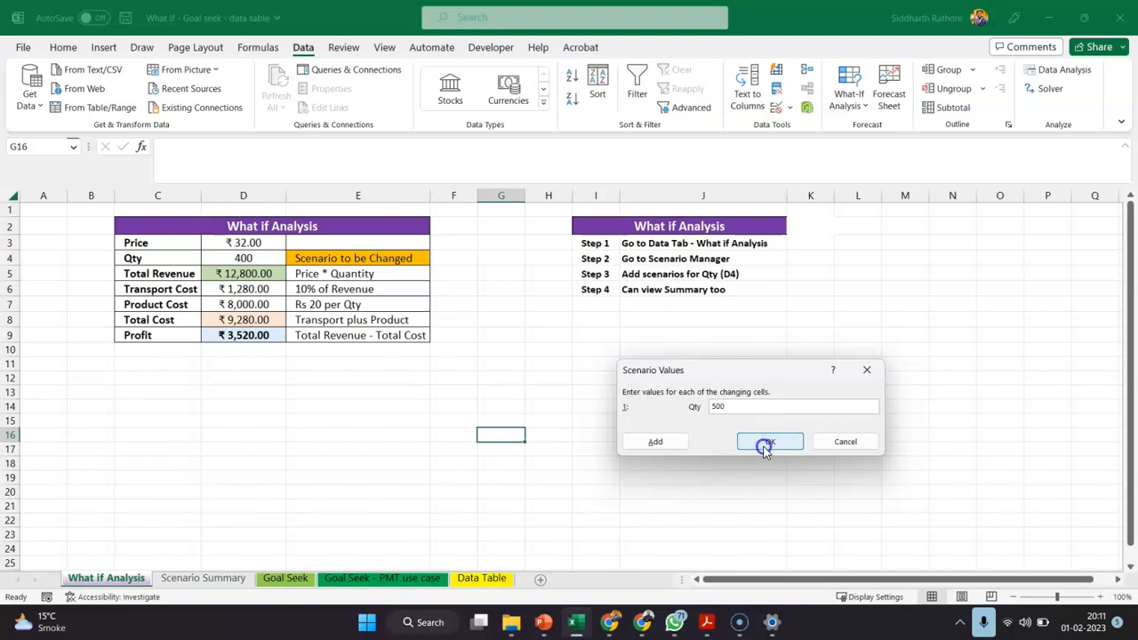
# Show the 500 scenario and generate a Scenario summary report with Profit cell D9 as the result cell
pyautogui.doubleClick(622, 357)
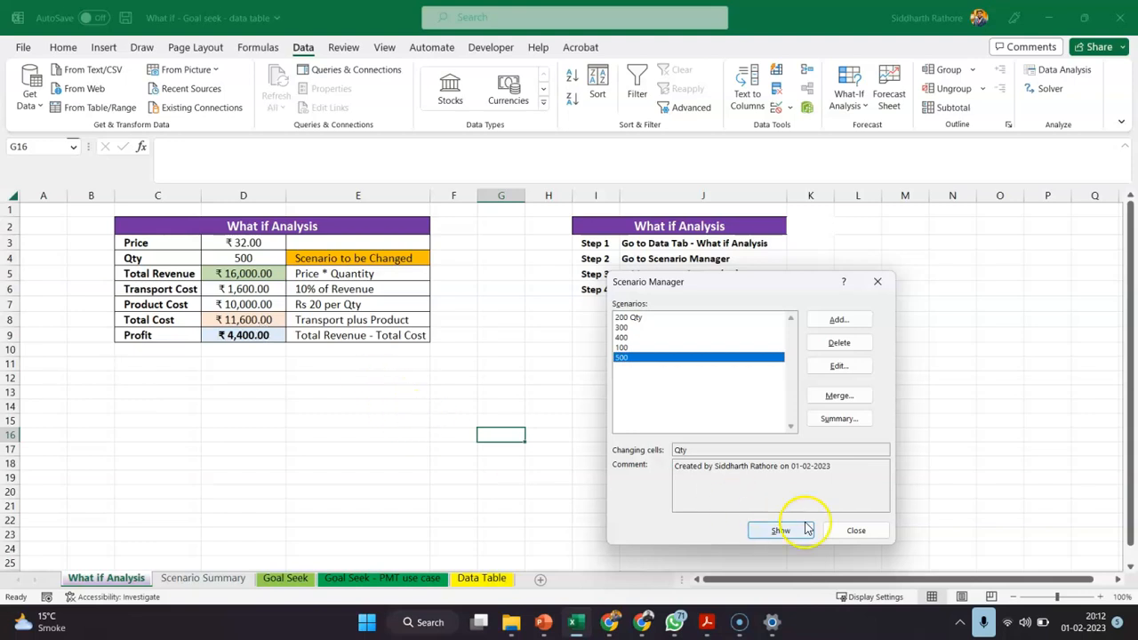
pyautogui.click(838, 419)
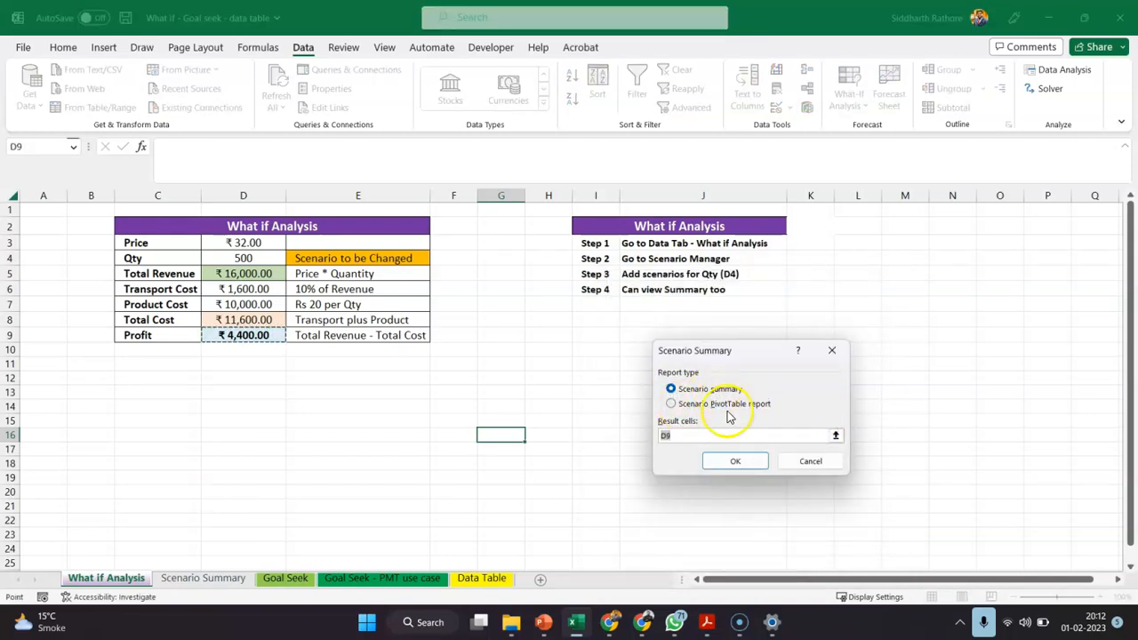
pyautogui.click(735, 462)
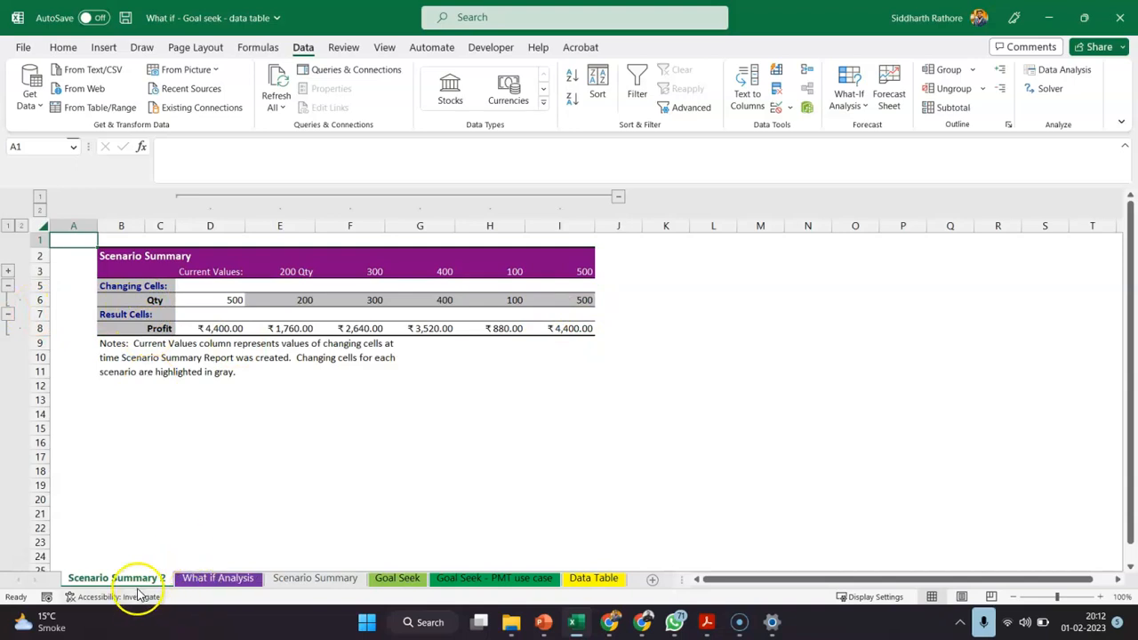
# Return to the What if Analysis sheet and check the names assigned to the Profit cell D9 and Qty cell D4
pyautogui.click(204, 578)
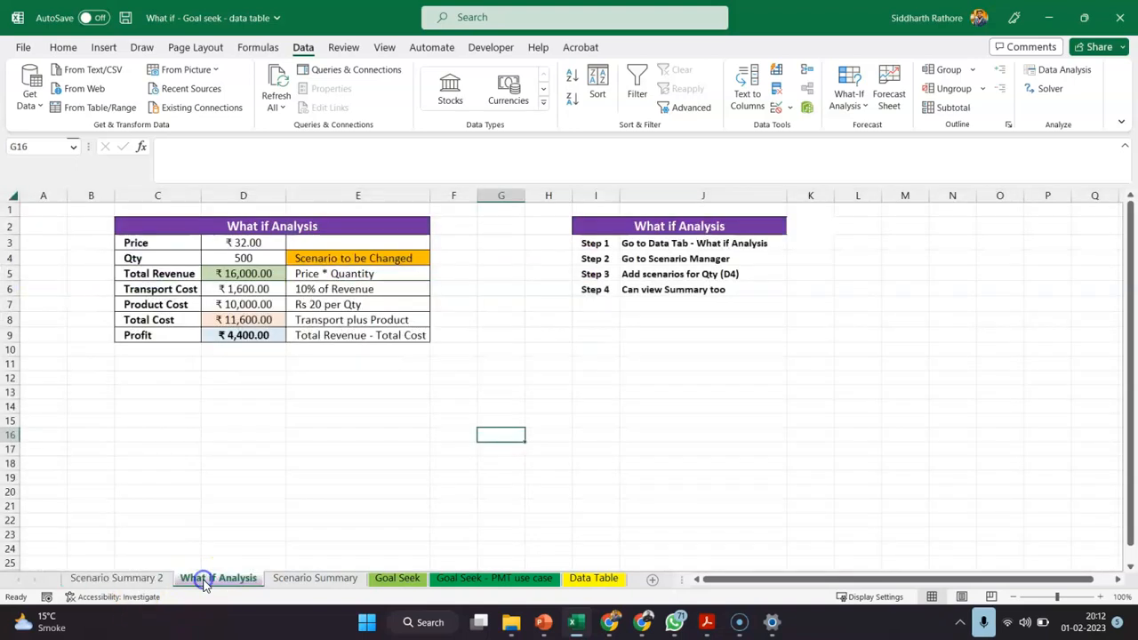
pyautogui.click(242, 337)
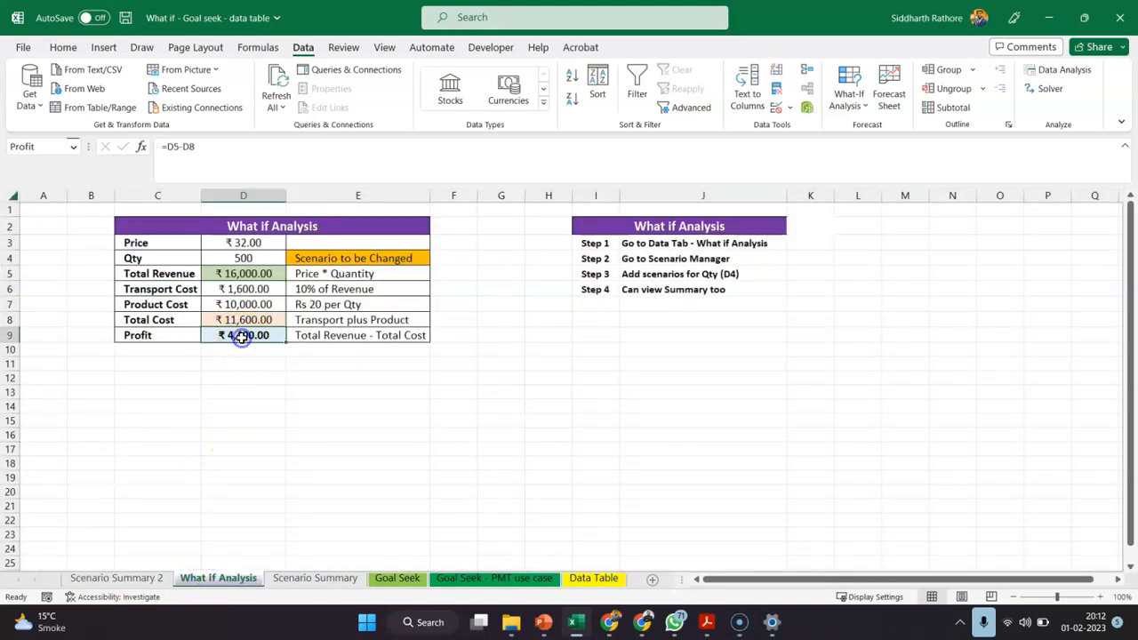
pyautogui.click(234, 258)
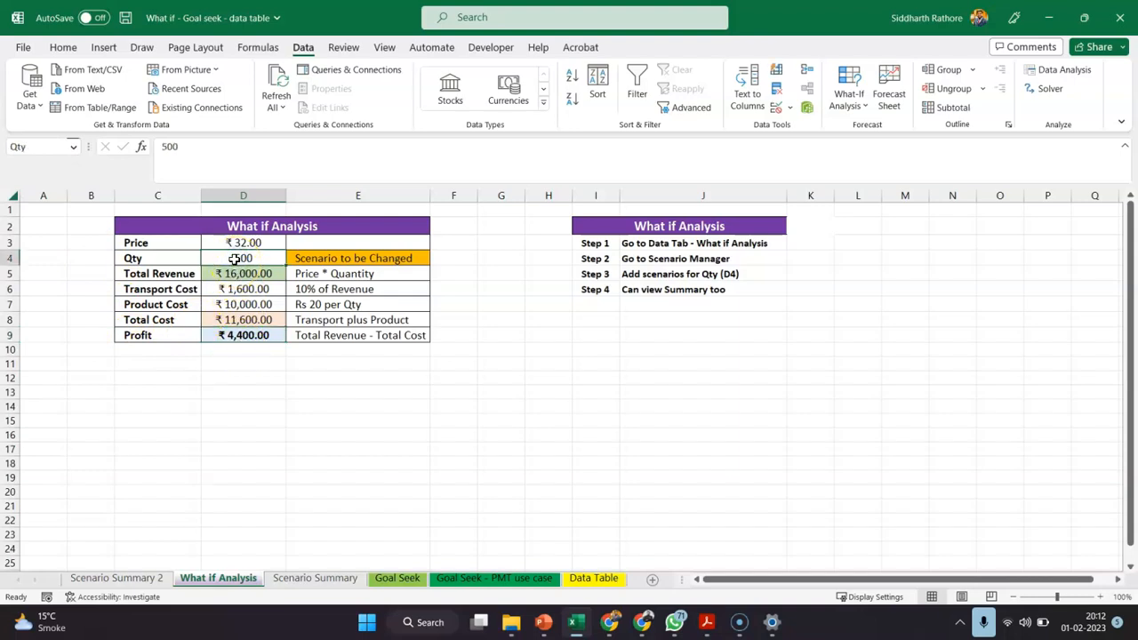
# Name the empty cell E12 below the What if Analysis table "blank"
pyautogui.click(329, 384)
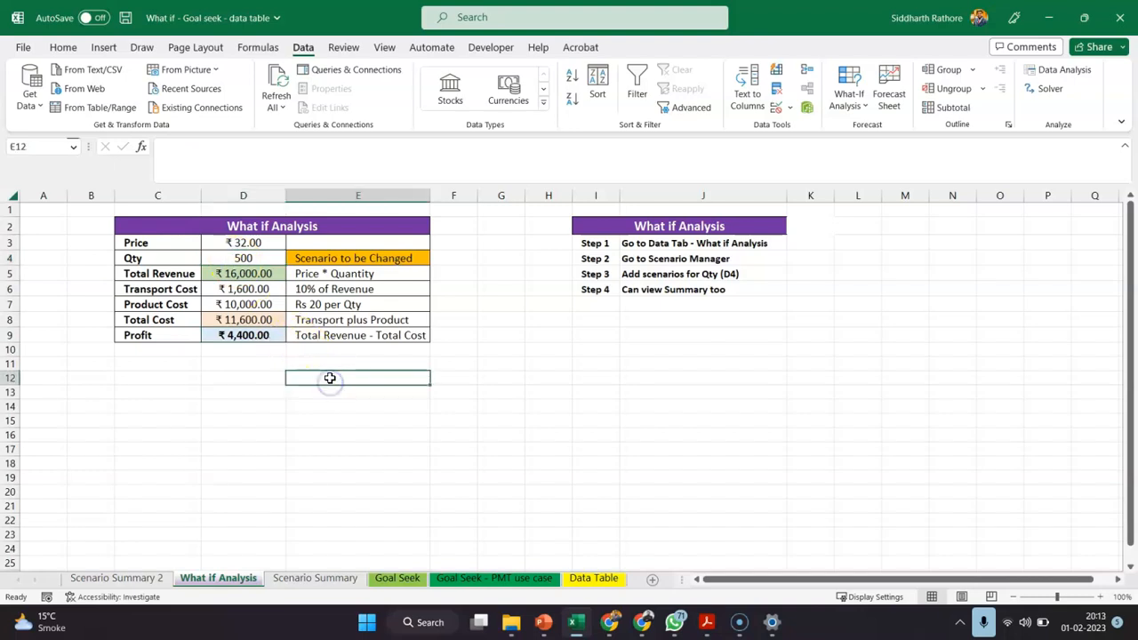
pyautogui.click(31, 147)
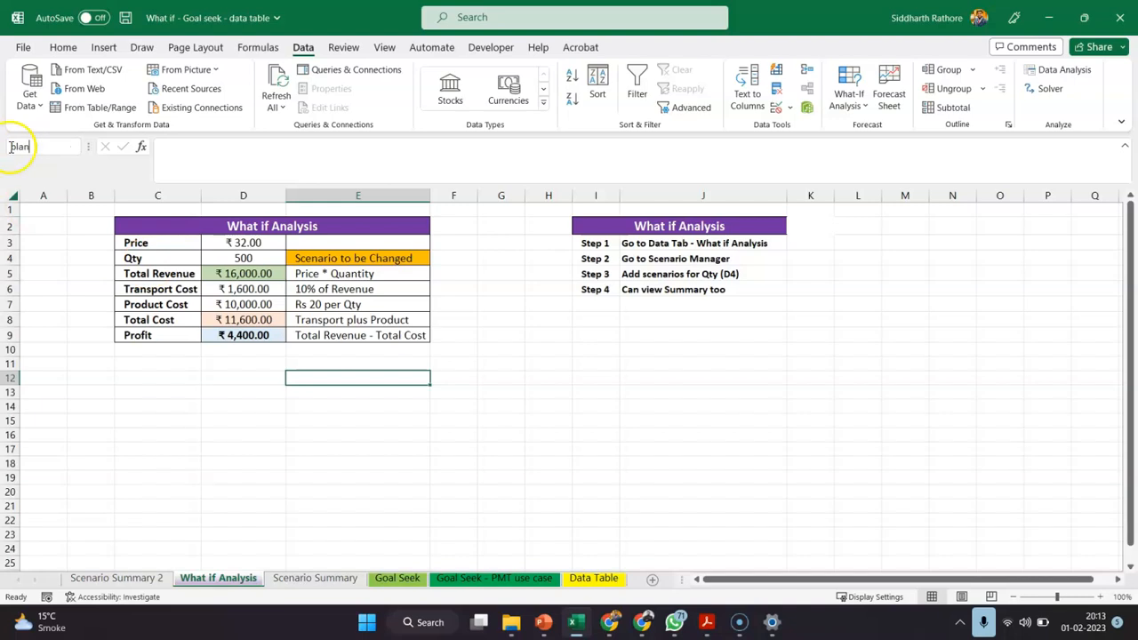
pyautogui.click(285, 434)
pyautogui.click(330, 389)
pyautogui.click(331, 380)
pyautogui.click(32, 147)
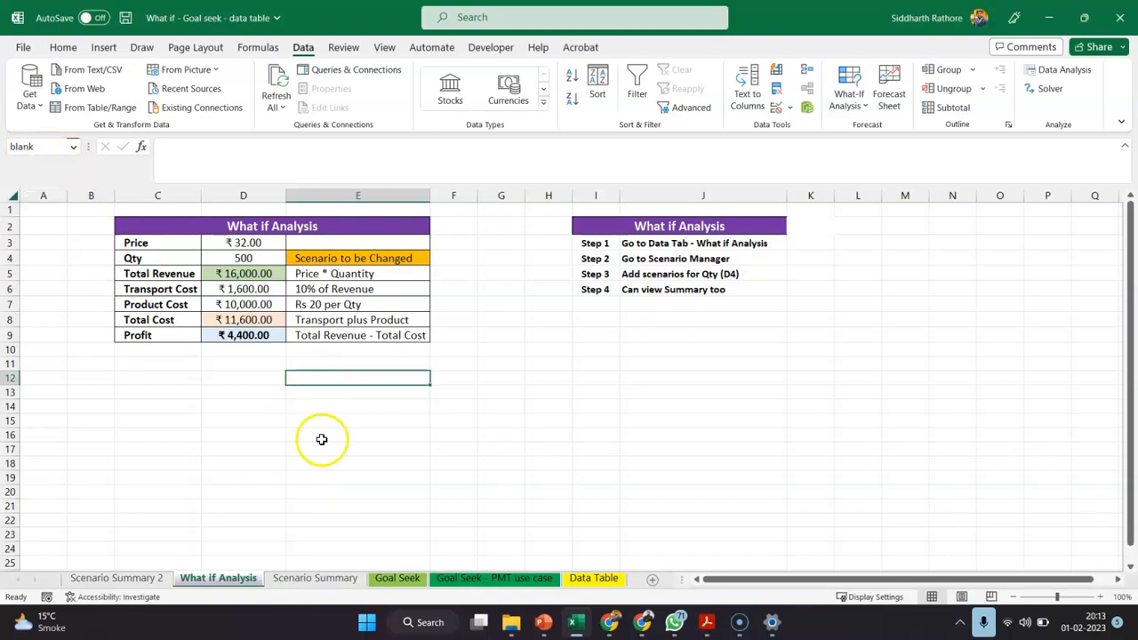
# Recheck the named Profit and Qty cells, and view the Scenario Summary 2 report
pyautogui.click(253, 337)
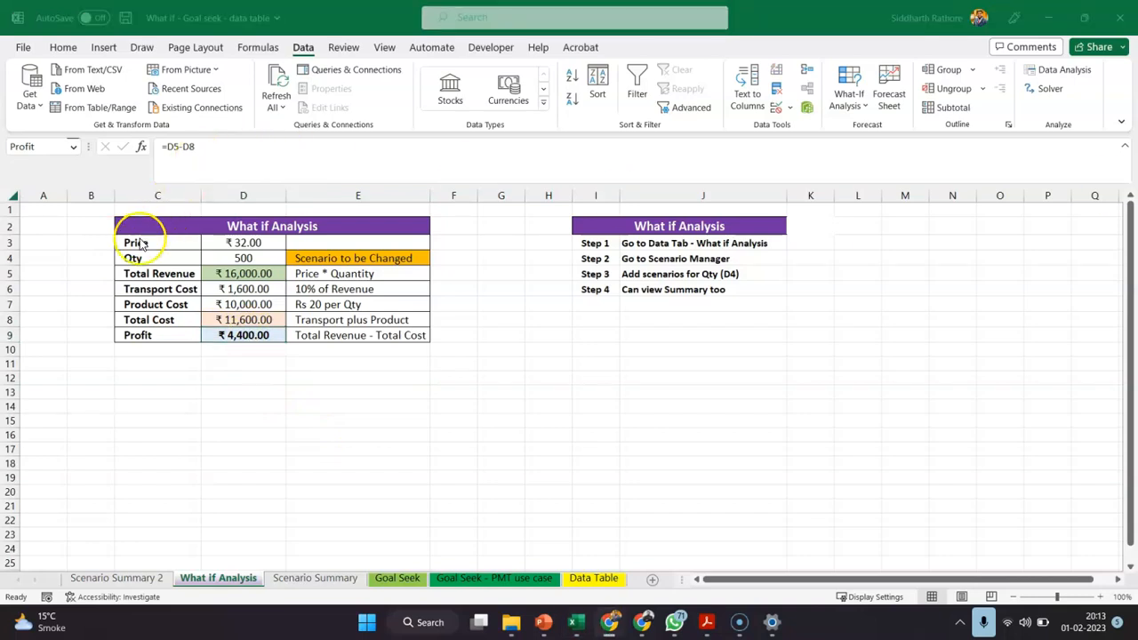
pyautogui.click(221, 255)
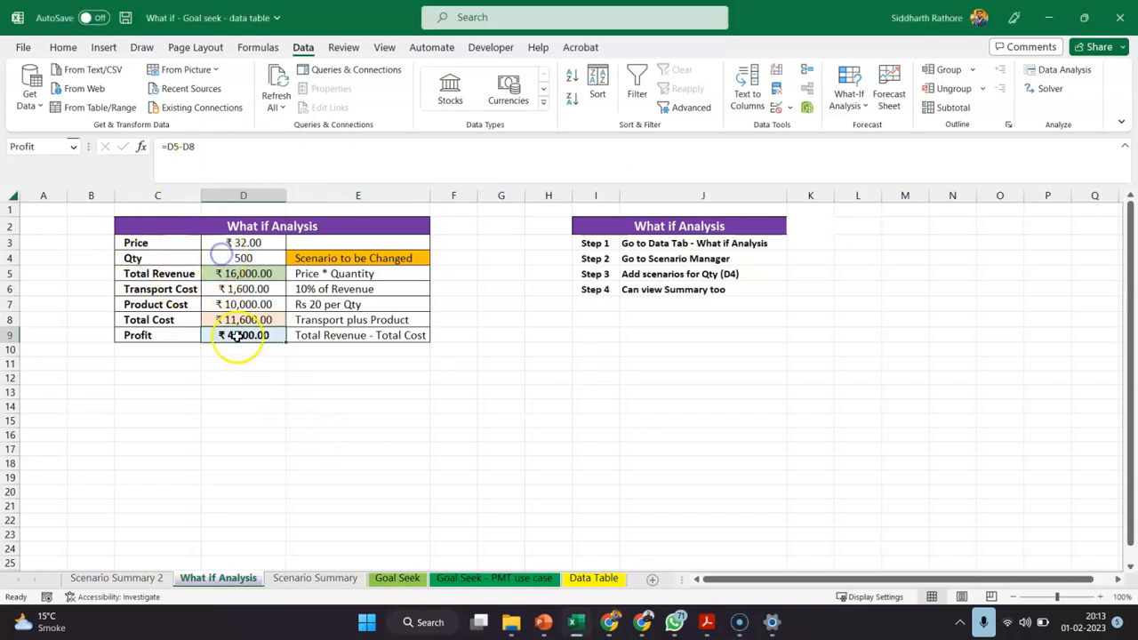
pyautogui.click(140, 580)
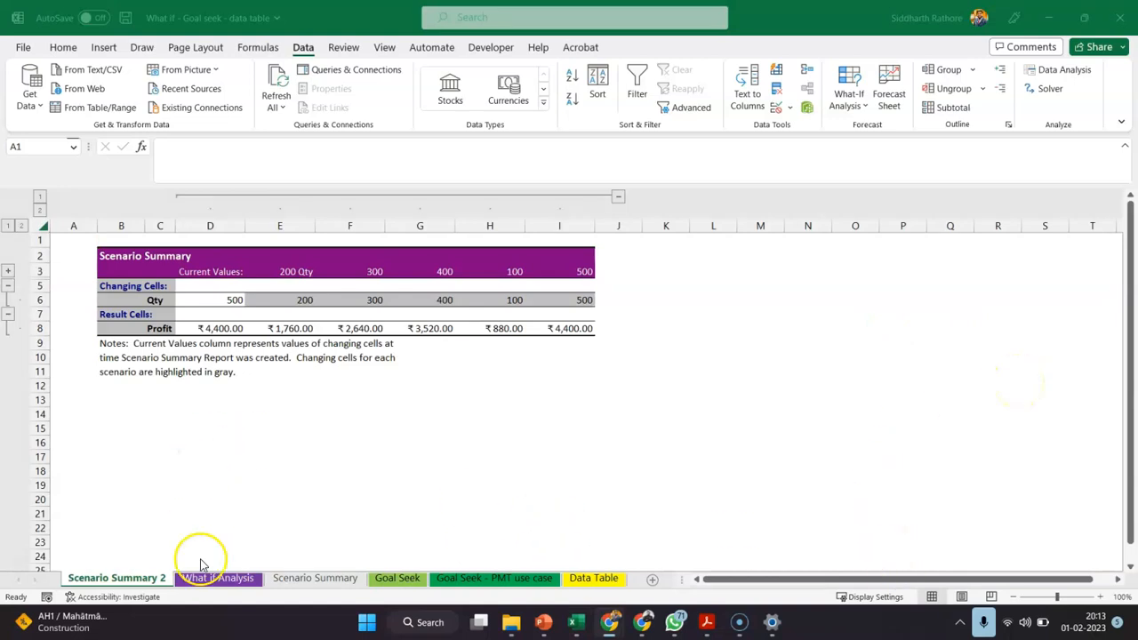
# Compare the Goal Seek sheet with the What if Analysis sheet, finishing on the Goal Seek sheet
pyautogui.click(402, 583)
pyautogui.click(402, 580)
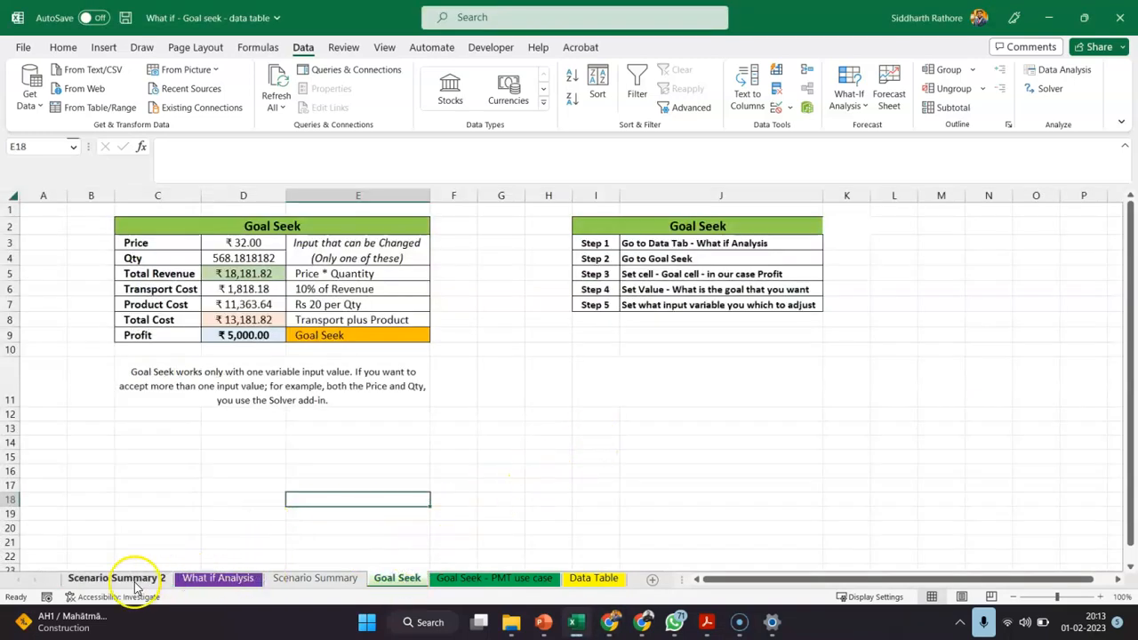
pyautogui.click(219, 579)
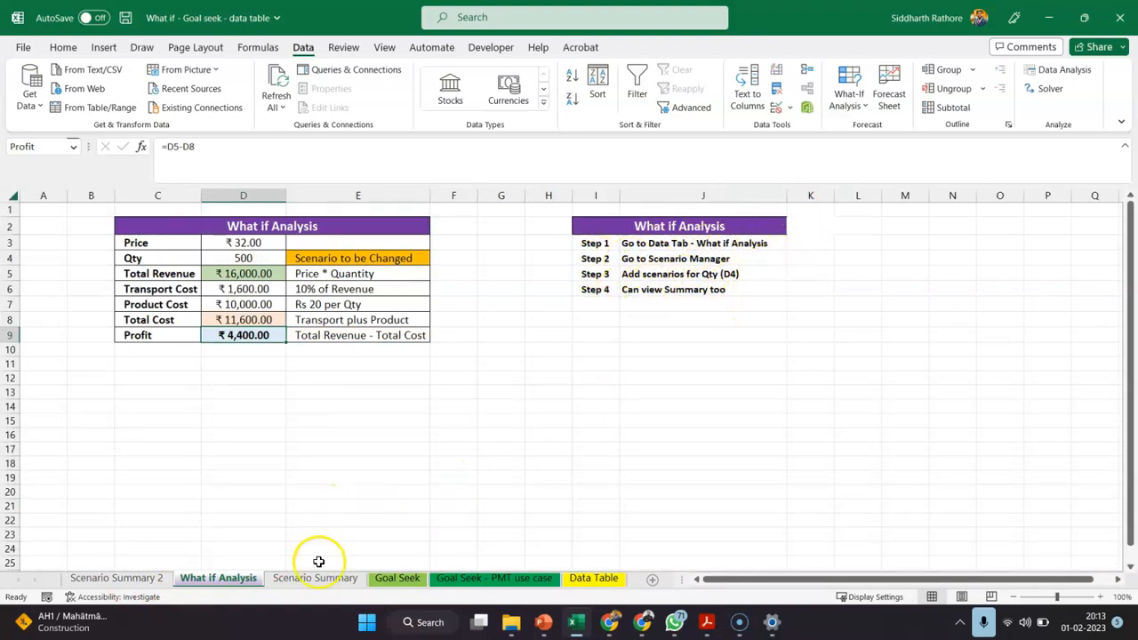
pyautogui.click(396, 579)
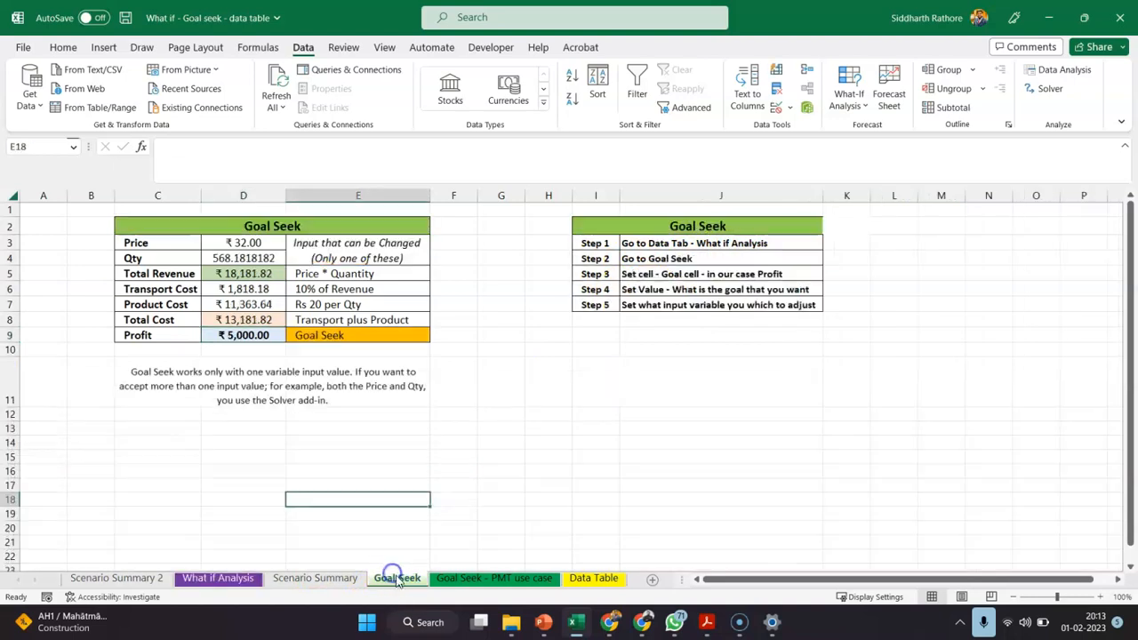
# Compare the Profit cell D9 on the What if Analysis sheet with the Profit cell on the Goal Seek sheet
pyautogui.click(581, 396)
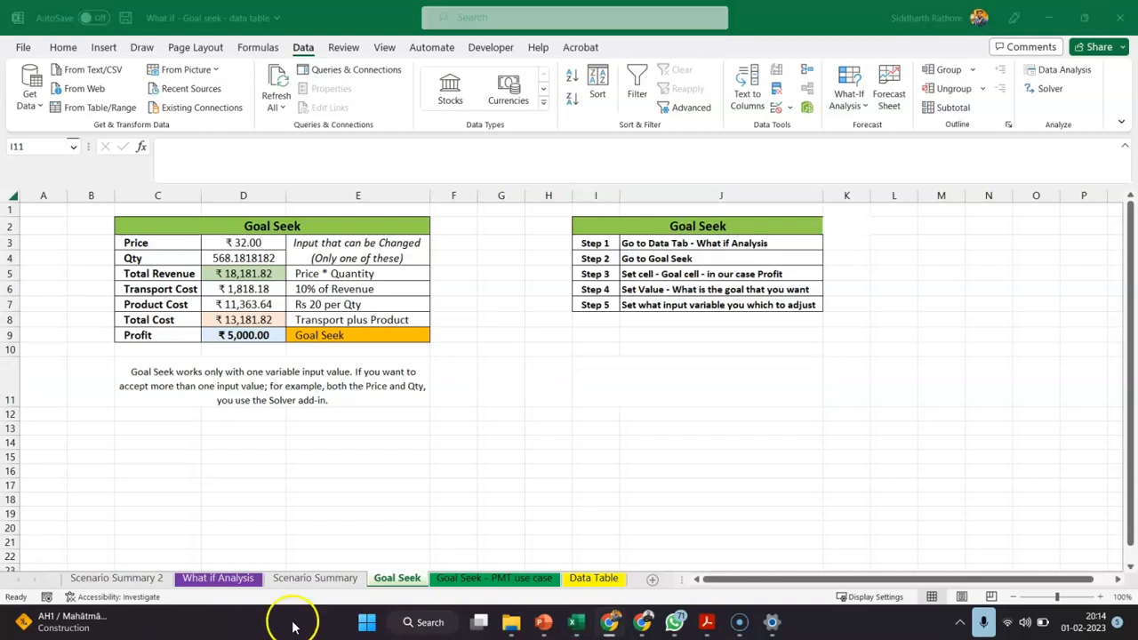
pyautogui.click(209, 579)
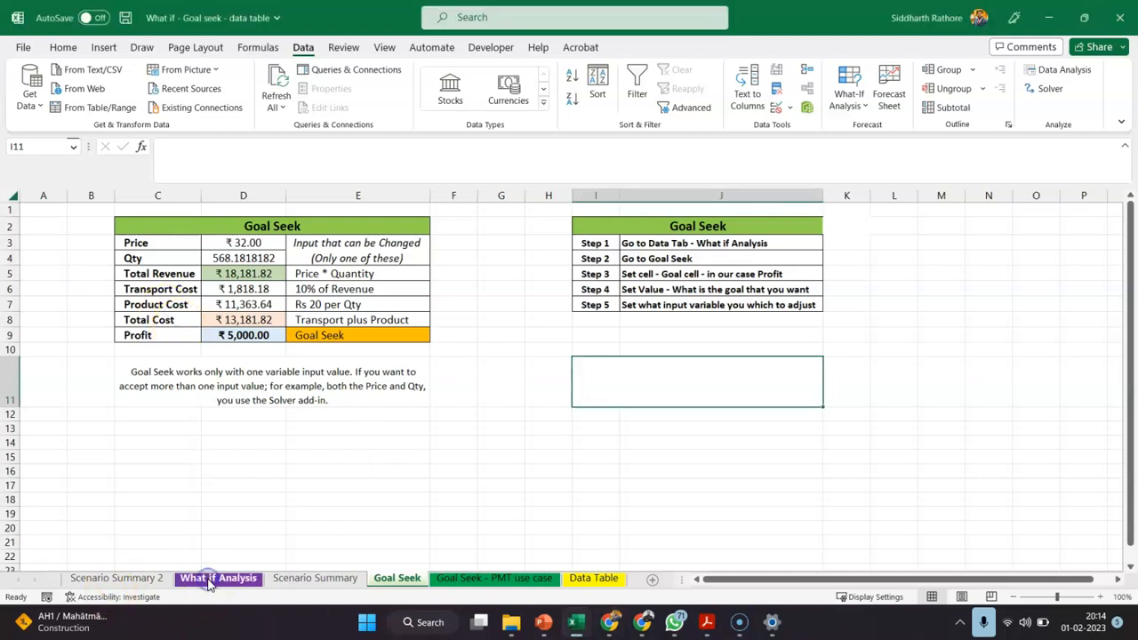
pyautogui.click(208, 578)
pyautogui.click(239, 338)
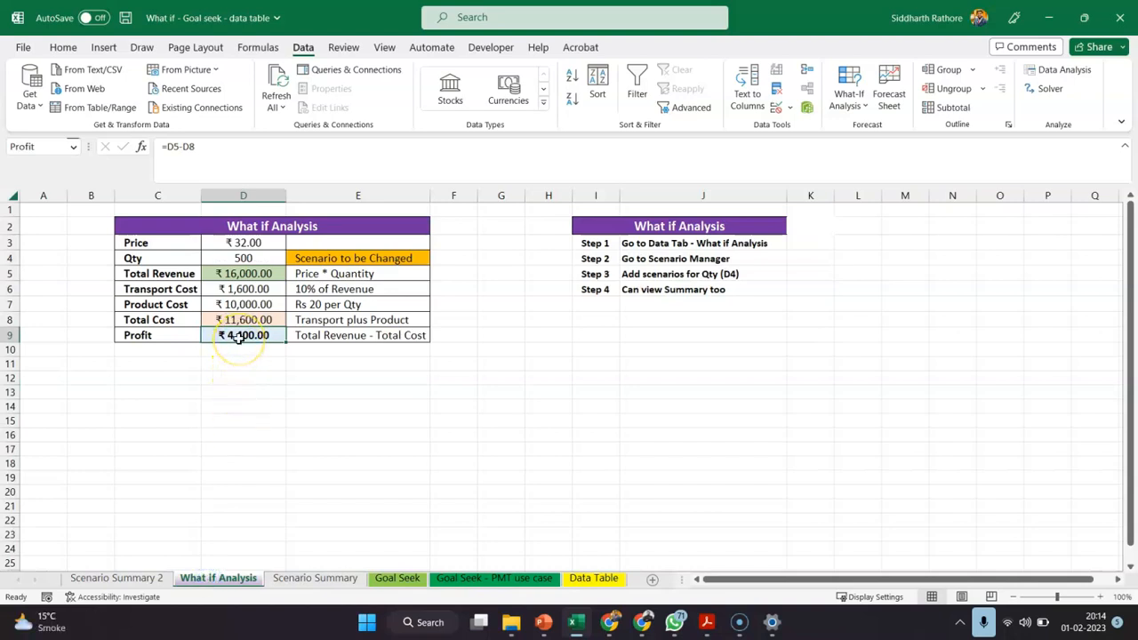
pyautogui.click(401, 577)
pyautogui.click(240, 337)
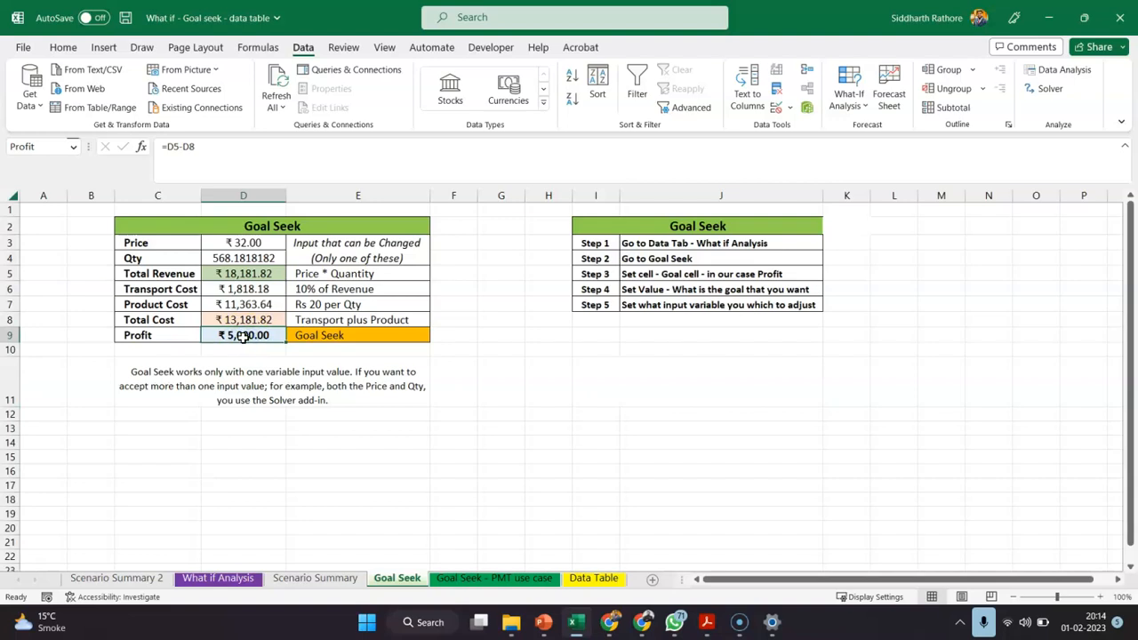
pyautogui.click(243, 343)
pyautogui.click(233, 335)
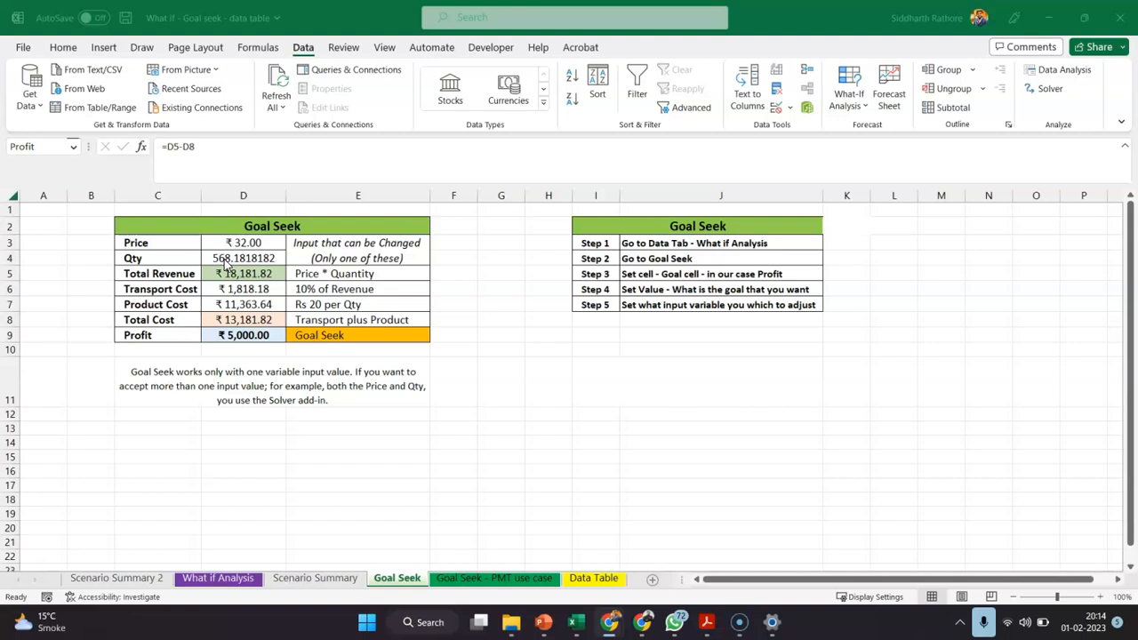
pyautogui.click(238, 335)
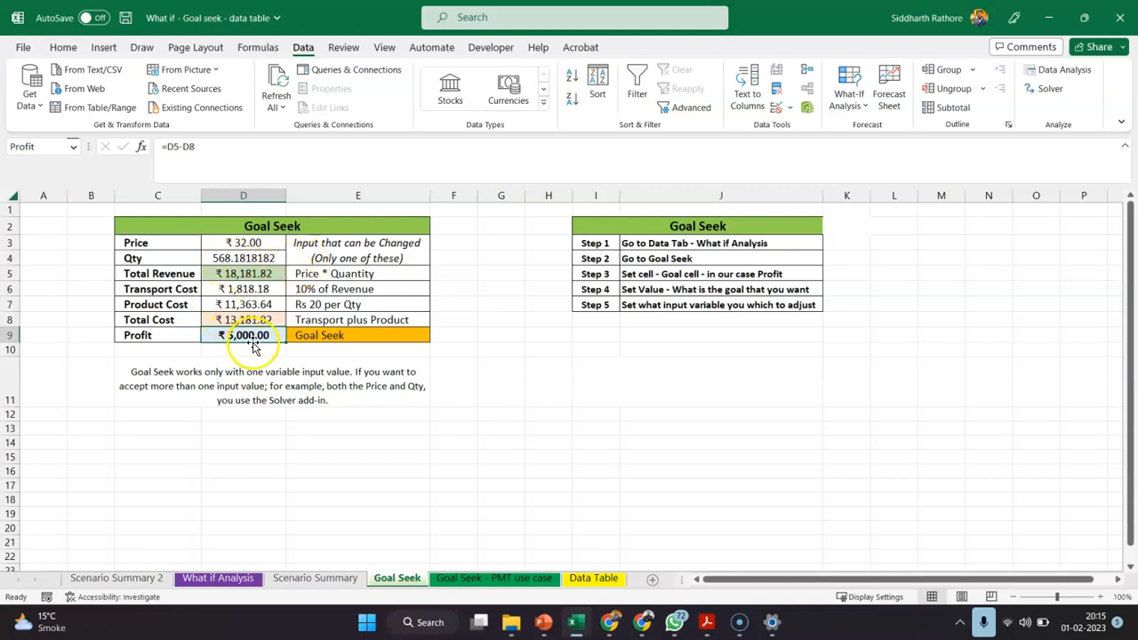
# Run Goal Seek on the Profit cell D9 with a target of 6000 by changing the Price cell D3, keeping the solution
pyautogui.click(846, 102)
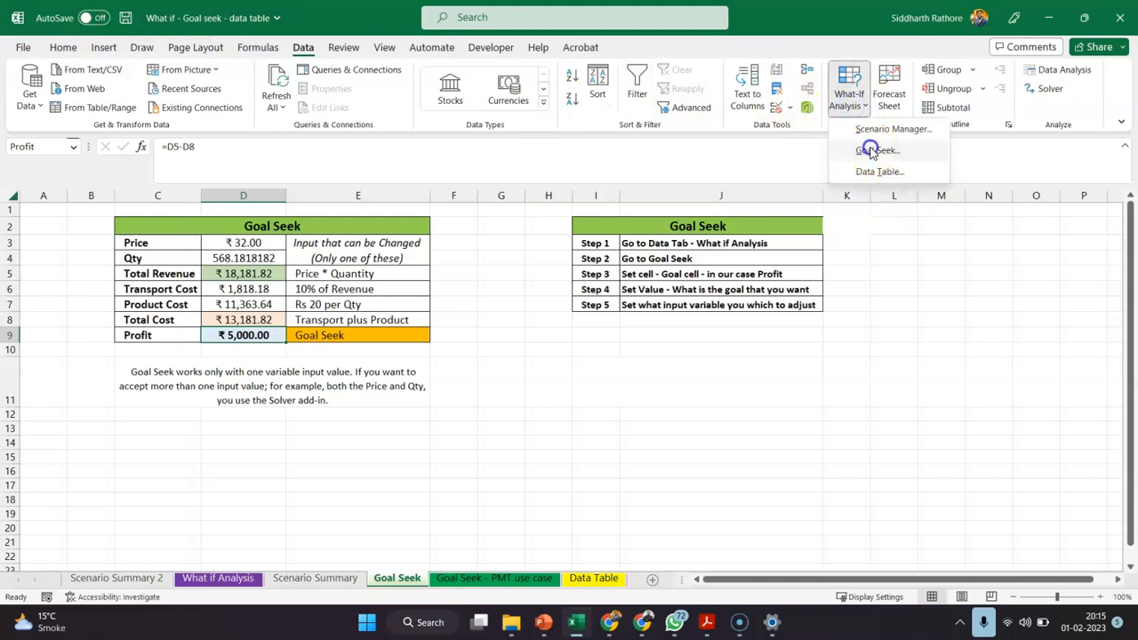
pyautogui.click(873, 148)
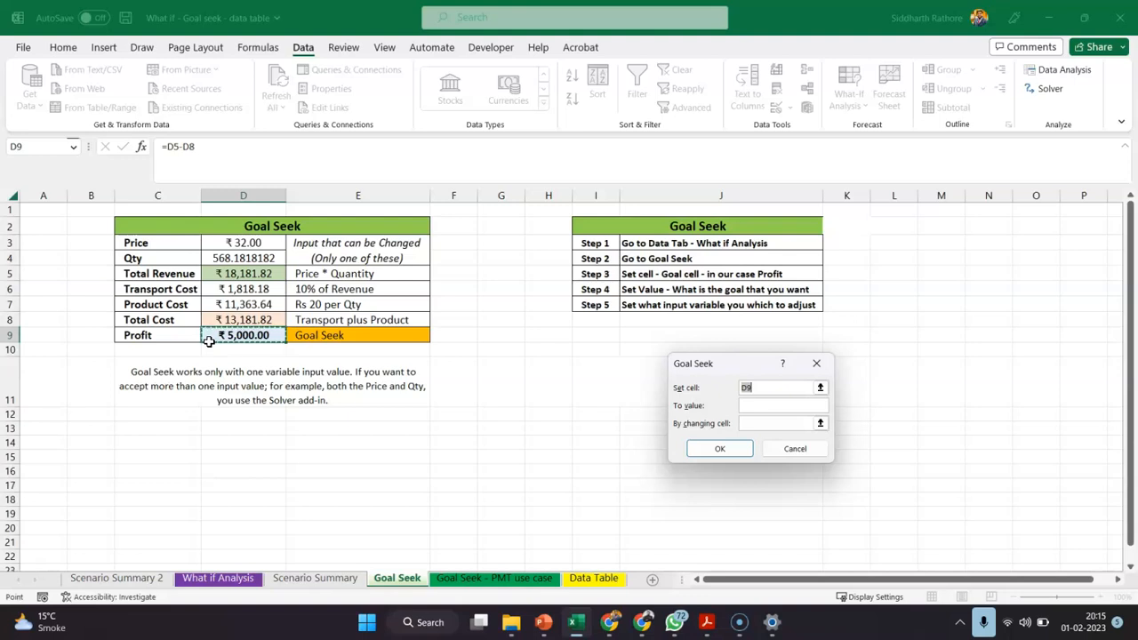
pyautogui.click(752, 405)
pyautogui.click(754, 404)
pyautogui.write('6000')
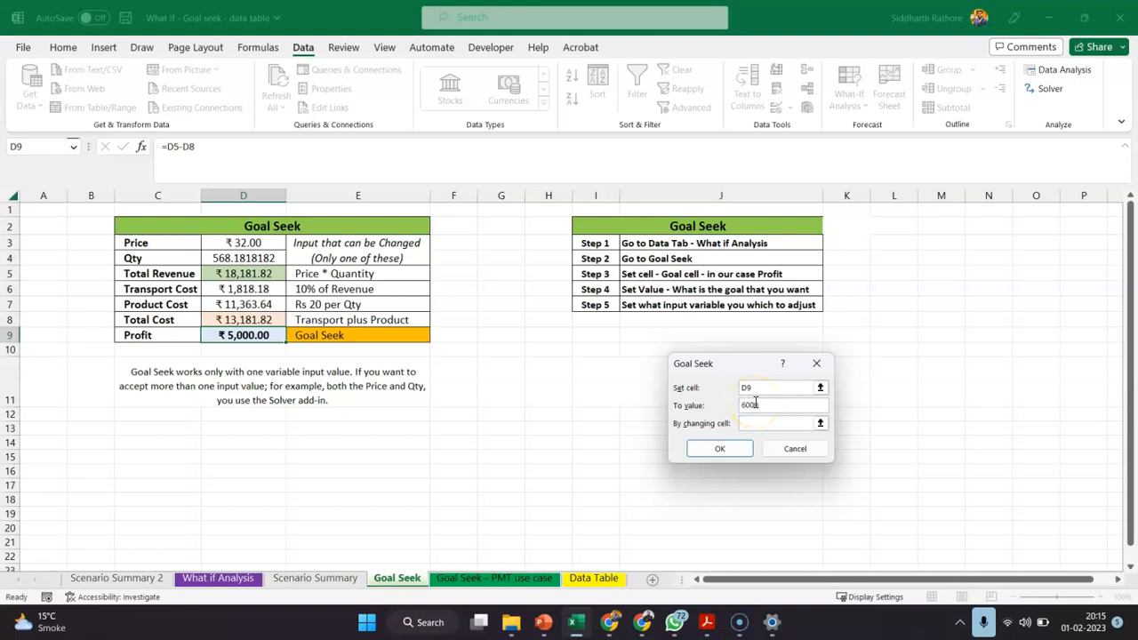
pyautogui.click(760, 427)
pyautogui.click(761, 424)
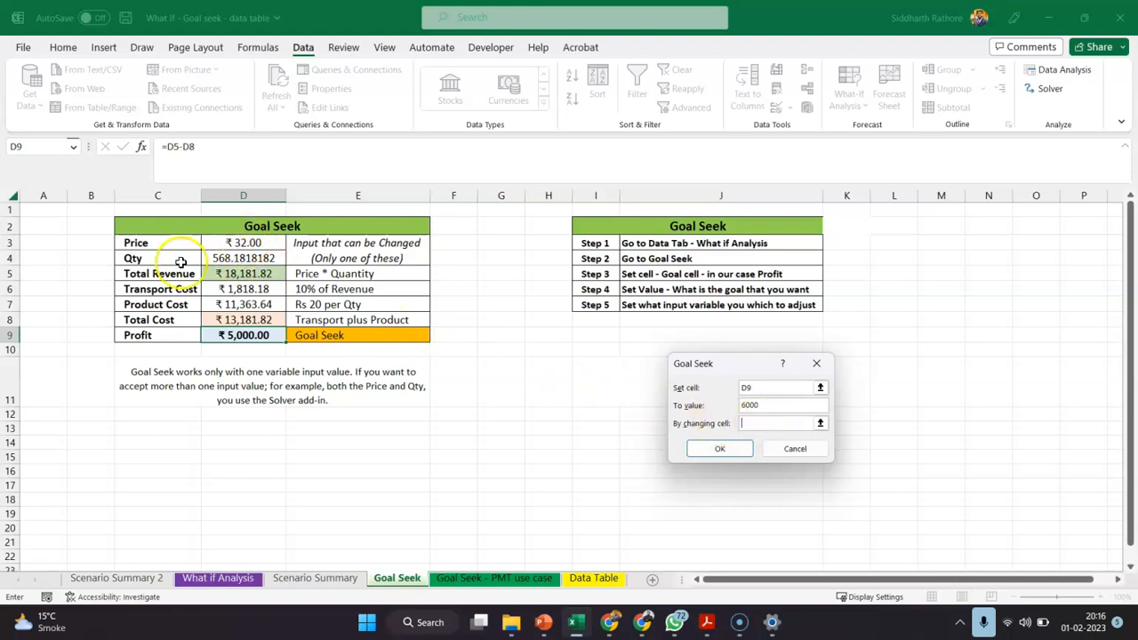
pyautogui.click(233, 243)
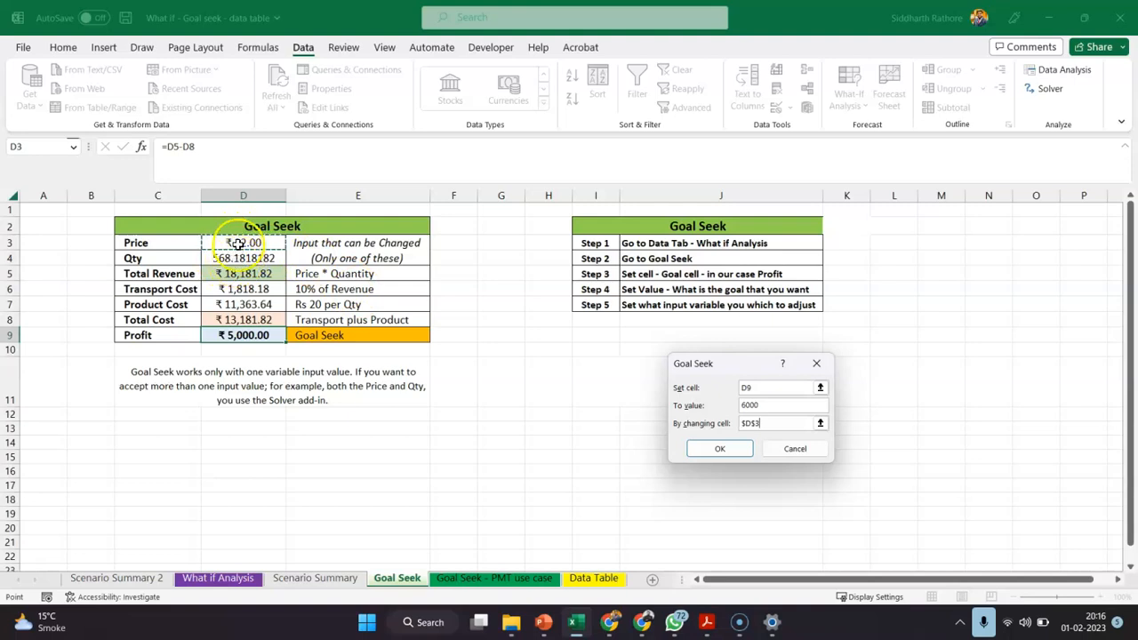
pyautogui.click(714, 458)
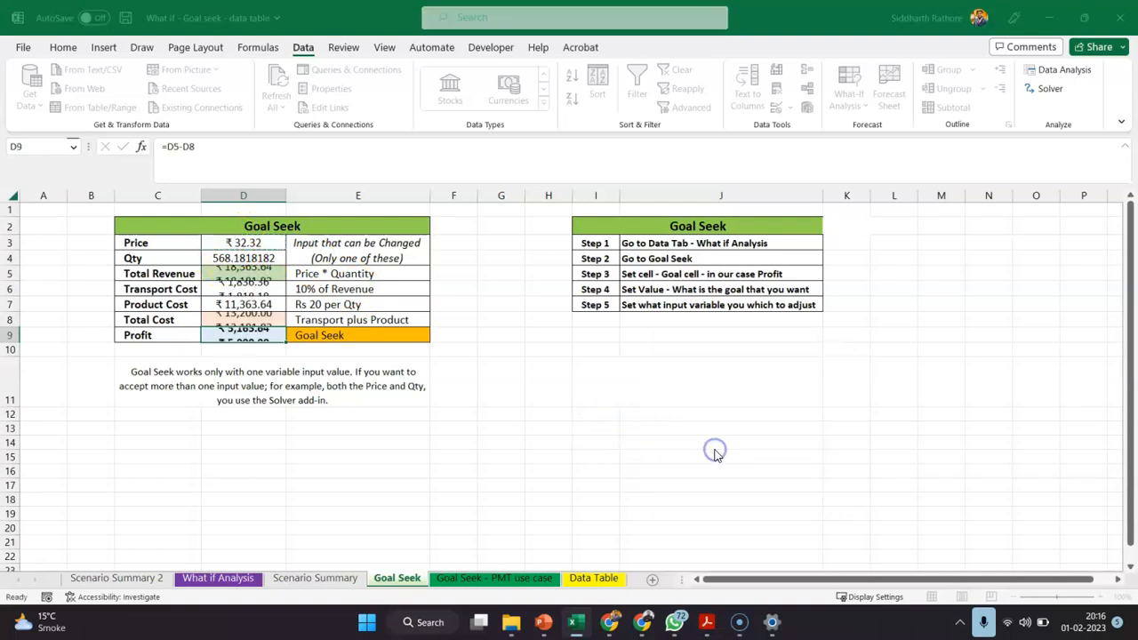
pyautogui.click(806, 449)
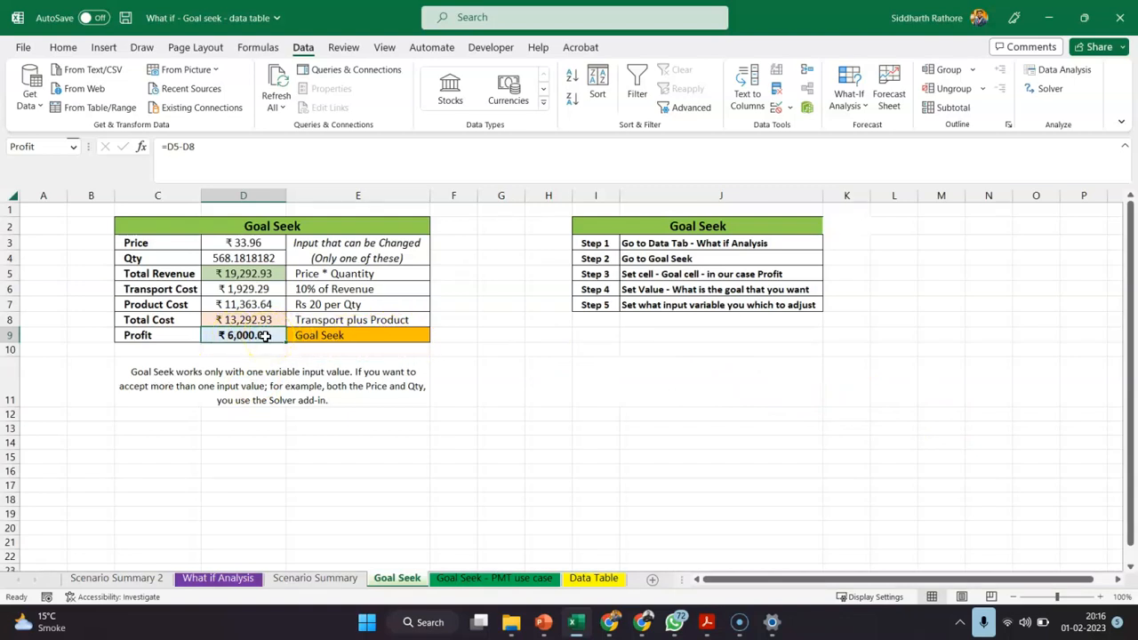
# Inspect the Profit, Price and Qty cells, and undo the Goal Seek result
pyautogui.click(261, 343)
pyautogui.click(235, 243)
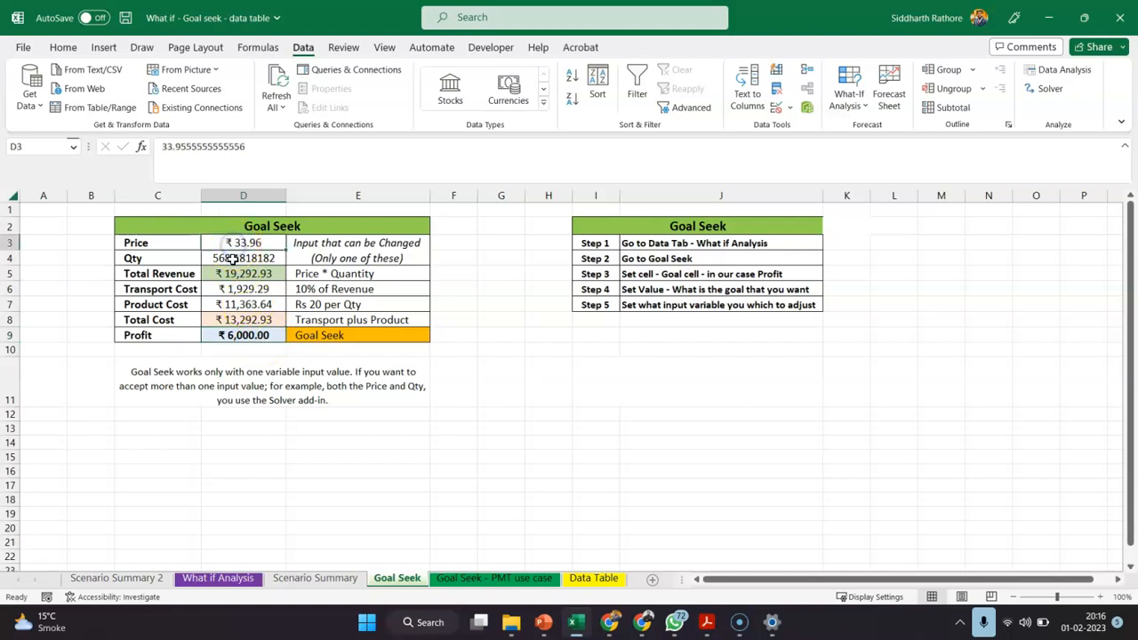
pyautogui.click(233, 258)
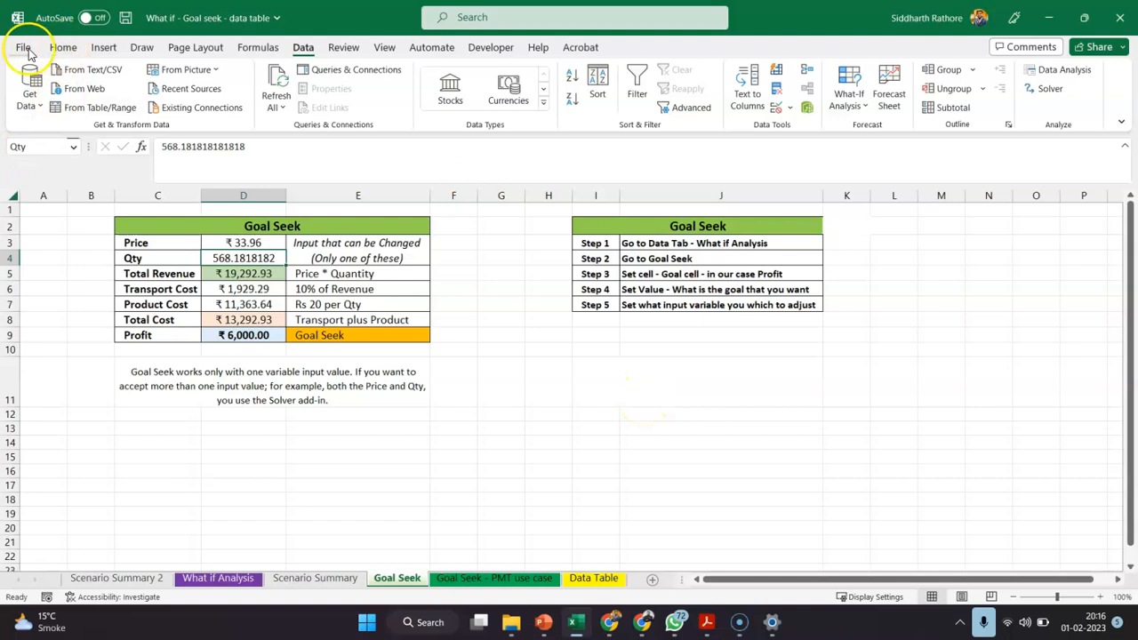
pyautogui.click(63, 47)
pyautogui.click(23, 71)
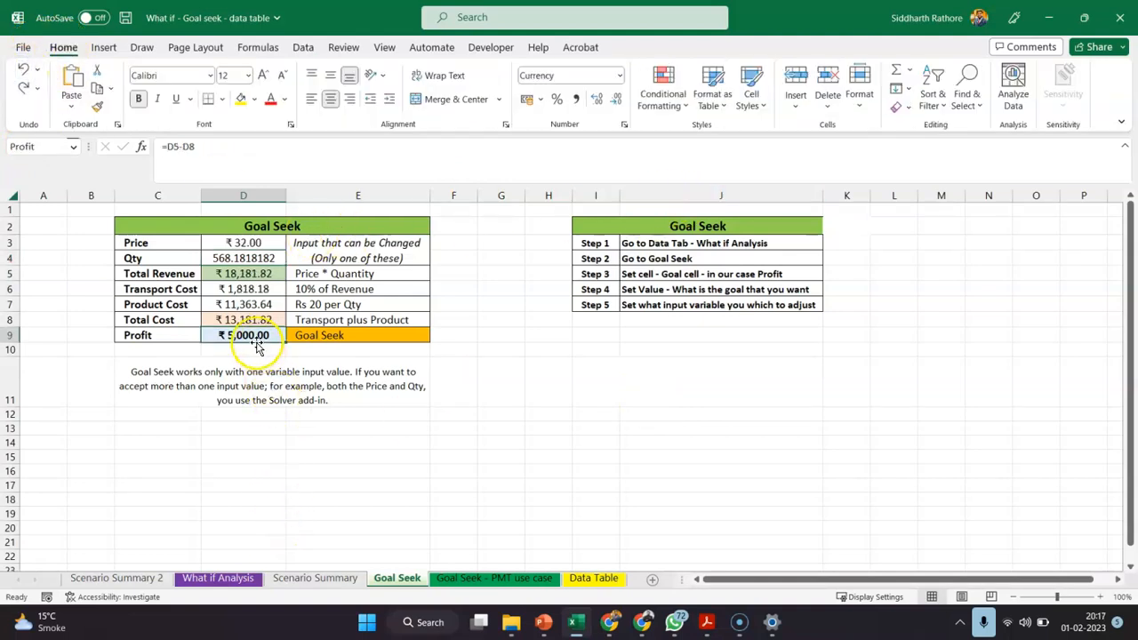
# Overwrite the formula in the Profit cell D9 with the fixed value 10000 and reselect the cell
pyautogui.write('10000')
pyautogui.press('Return')
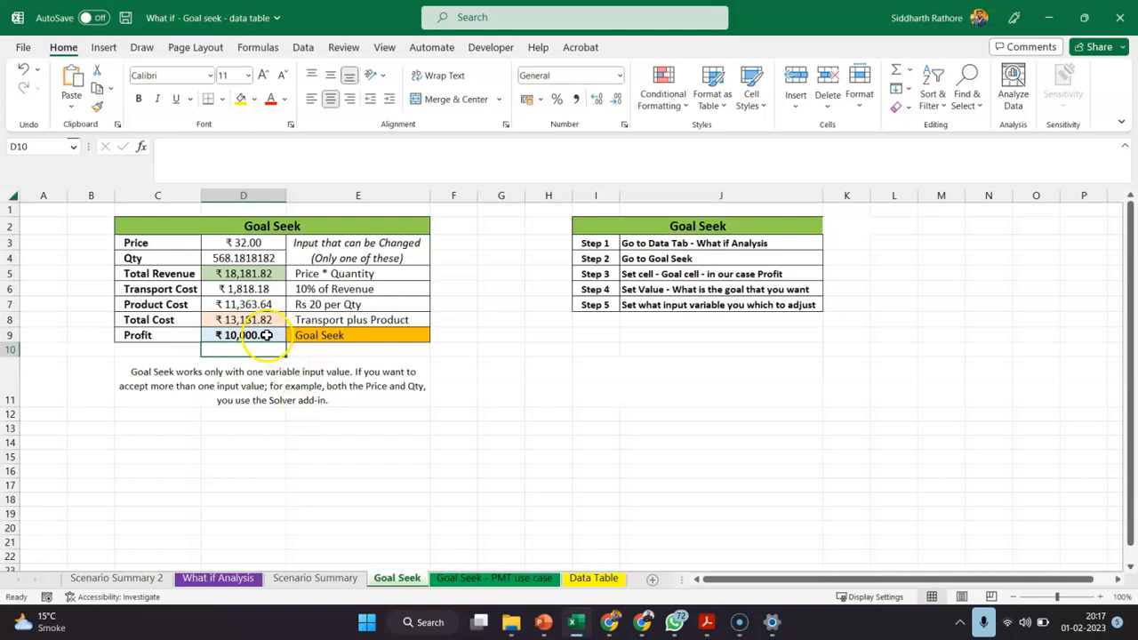
pyautogui.click(265, 335)
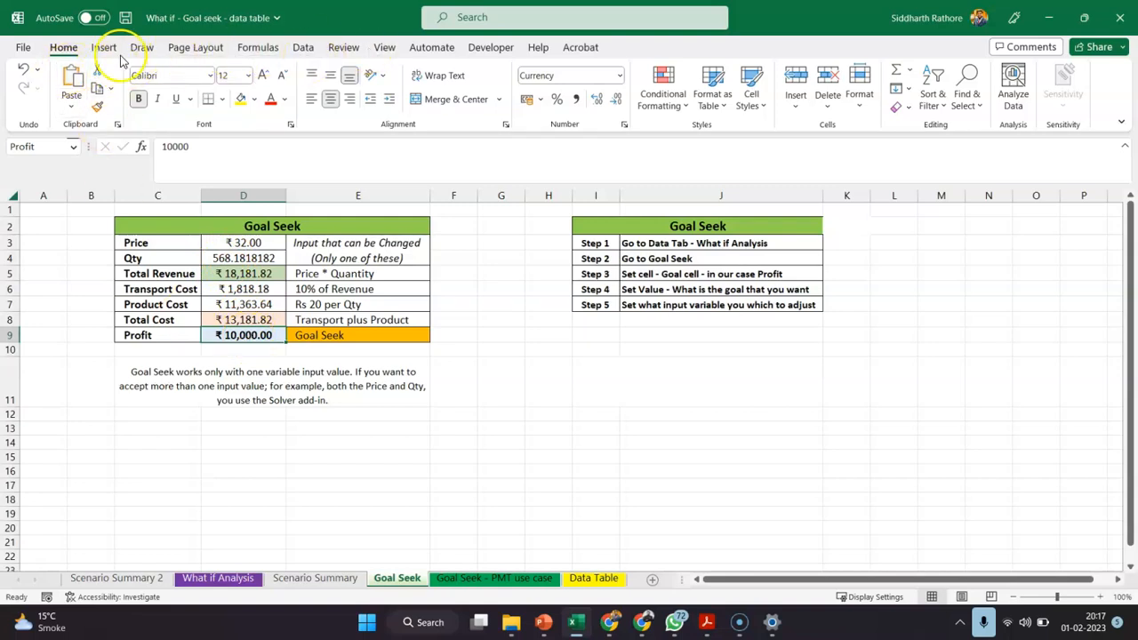
# Try Goal Seek on the hardcoded Profit cell D9 with a target of 10000 by changing the Qty cell D4, and close it
pyautogui.click(302, 47)
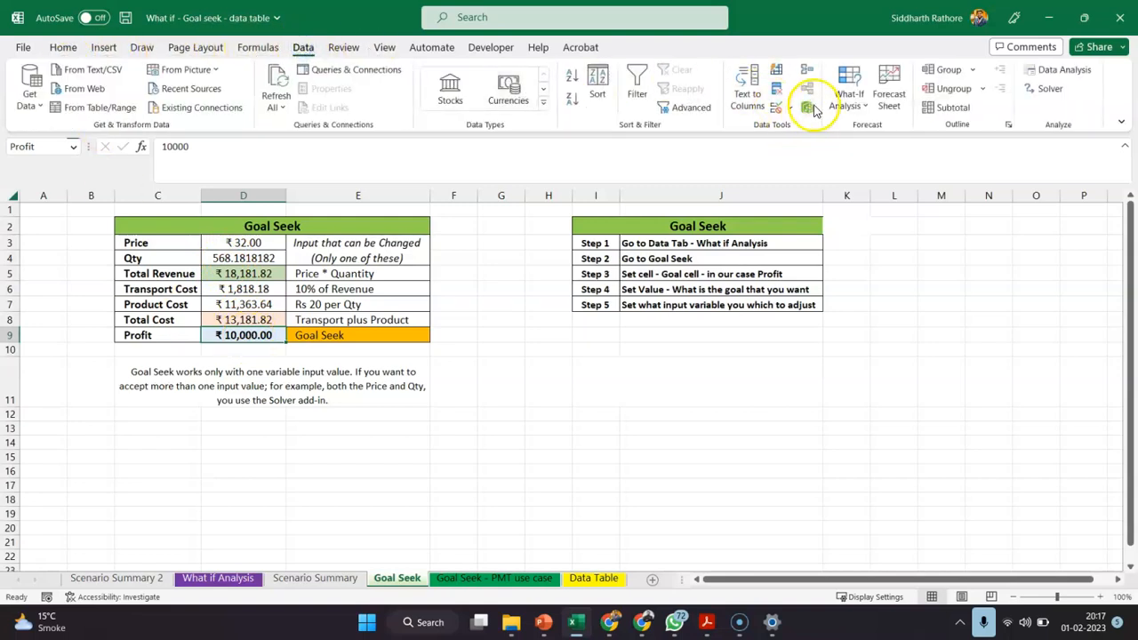
pyautogui.click(847, 100)
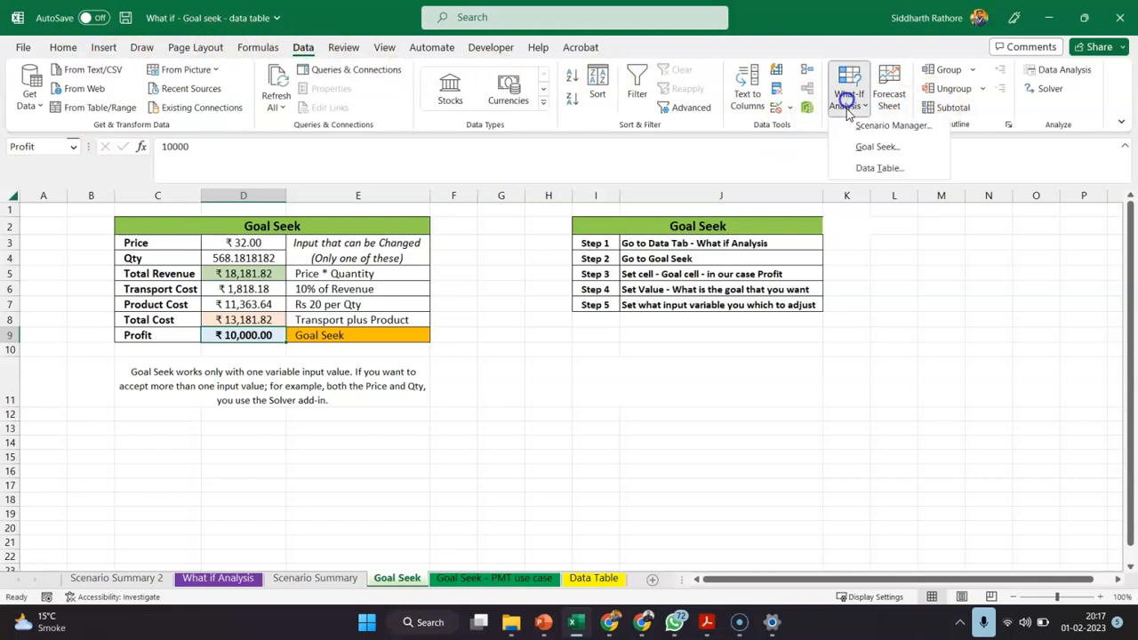
pyautogui.click(875, 150)
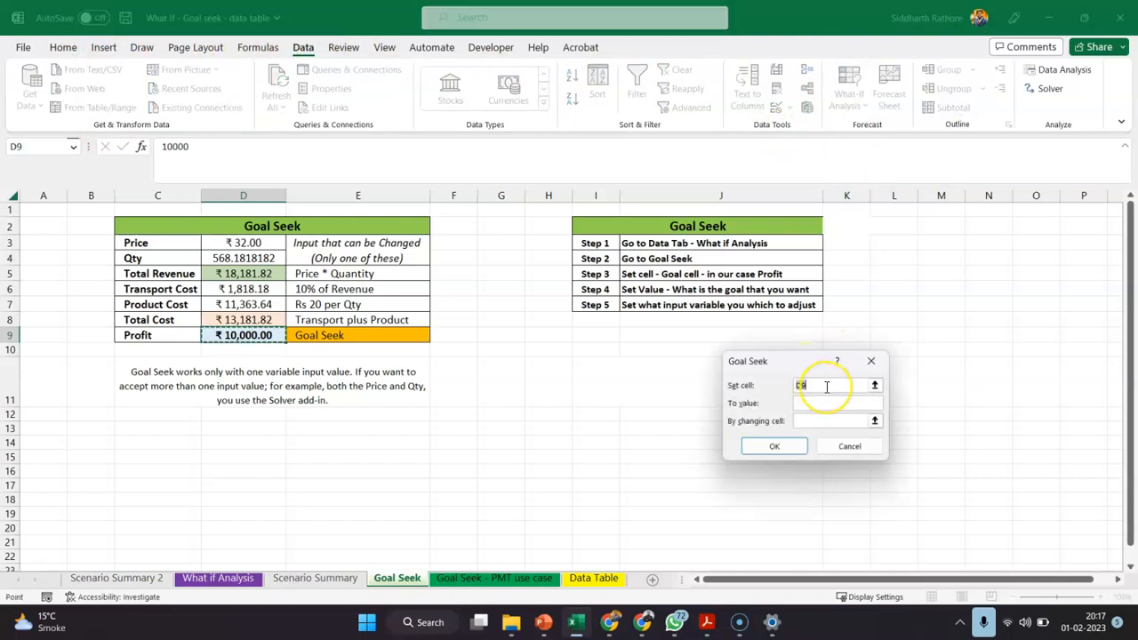
pyautogui.click(256, 335)
pyautogui.click(804, 402)
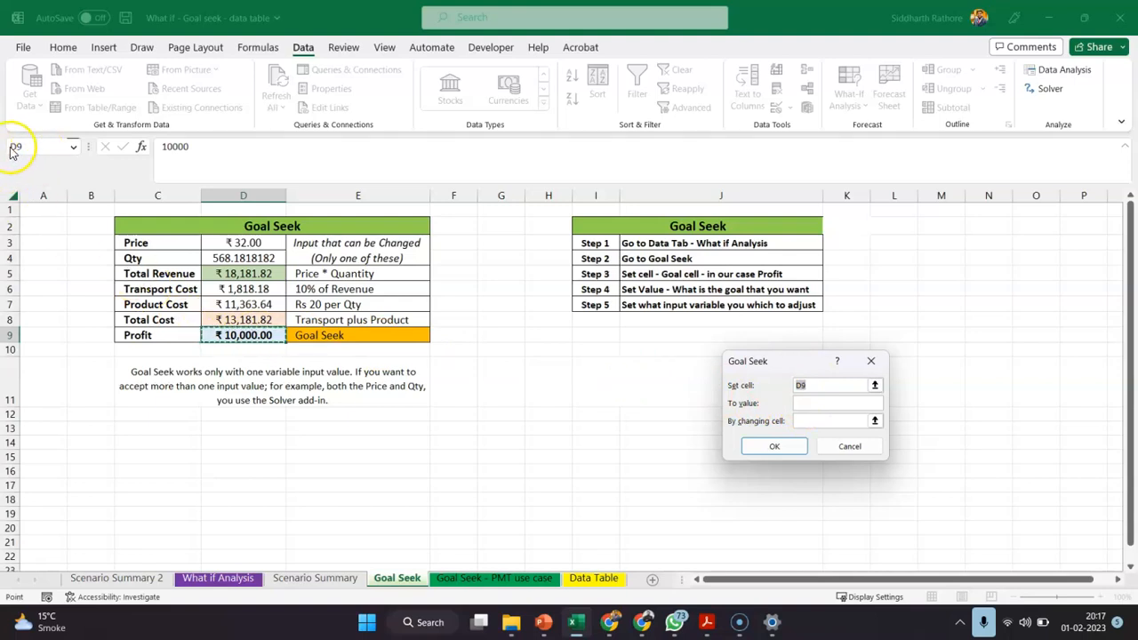
pyautogui.click(809, 405)
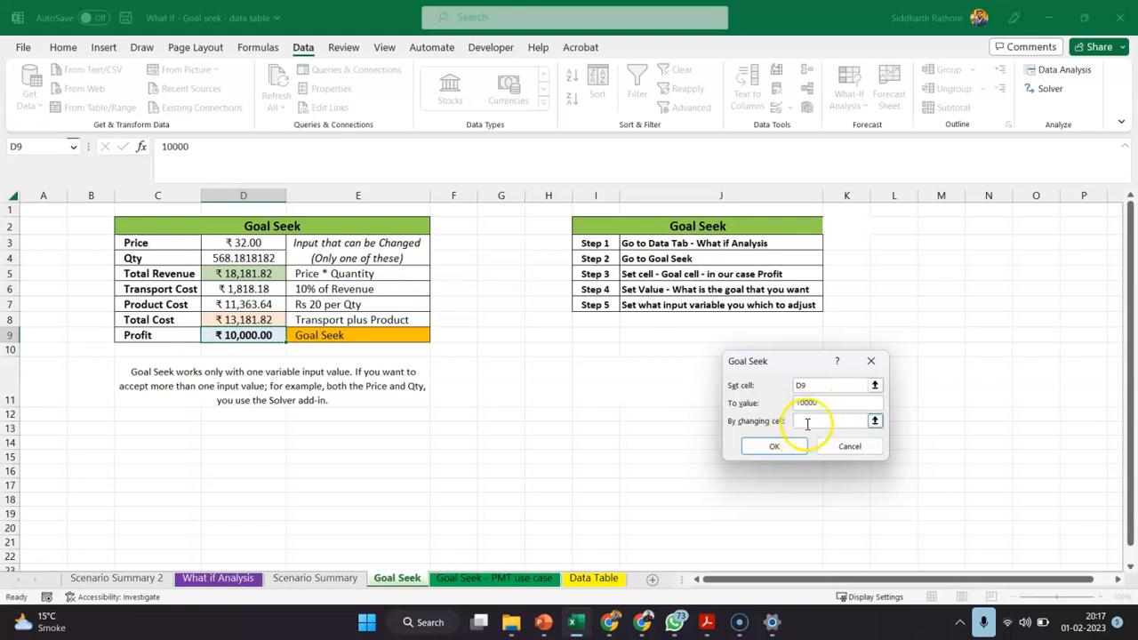
pyautogui.click(836, 420)
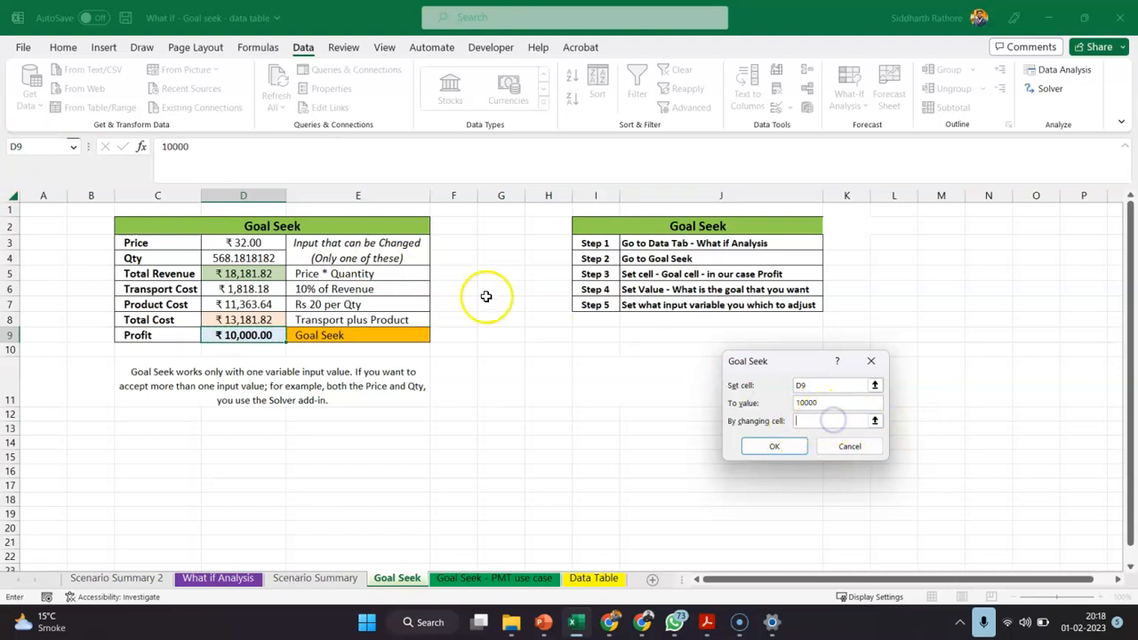
pyautogui.click(238, 259)
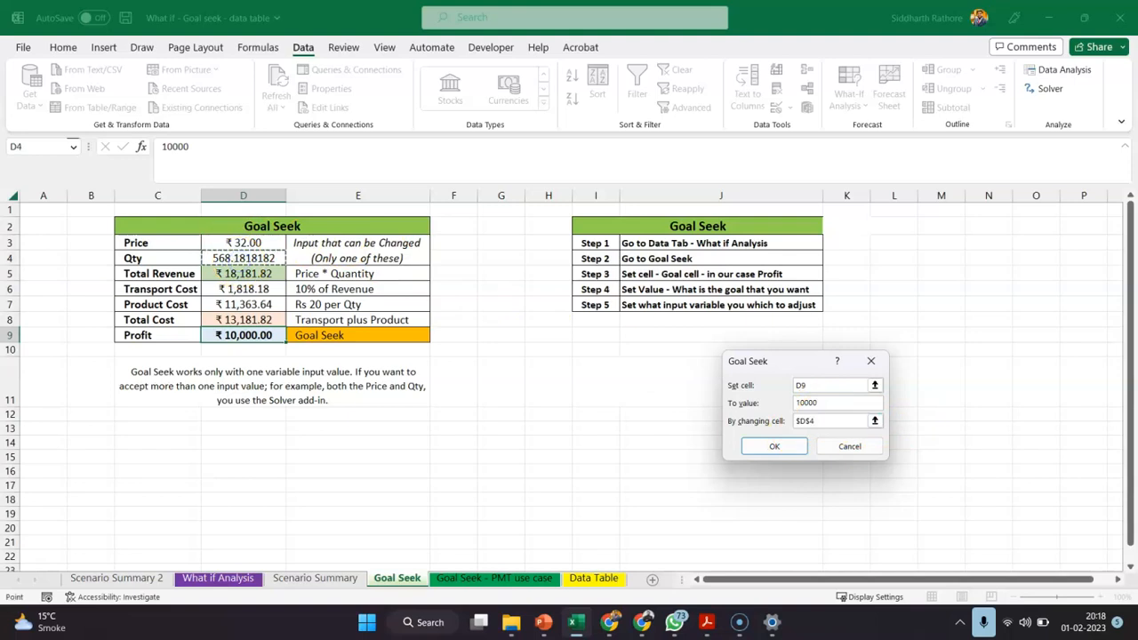
pyautogui.click(826, 422)
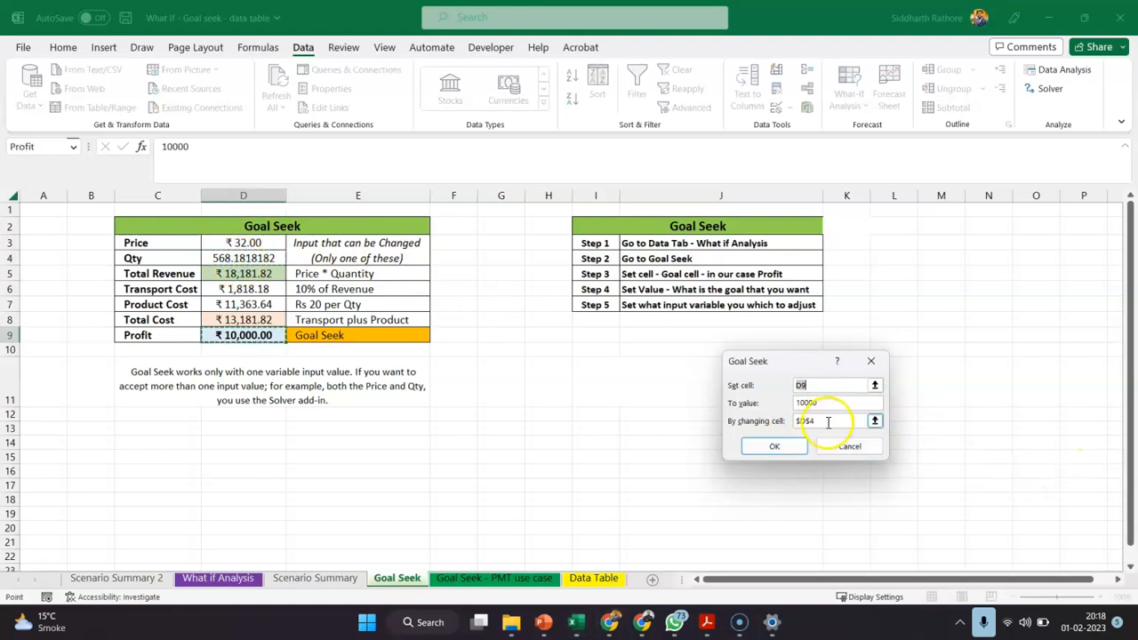
pyautogui.click(823, 421)
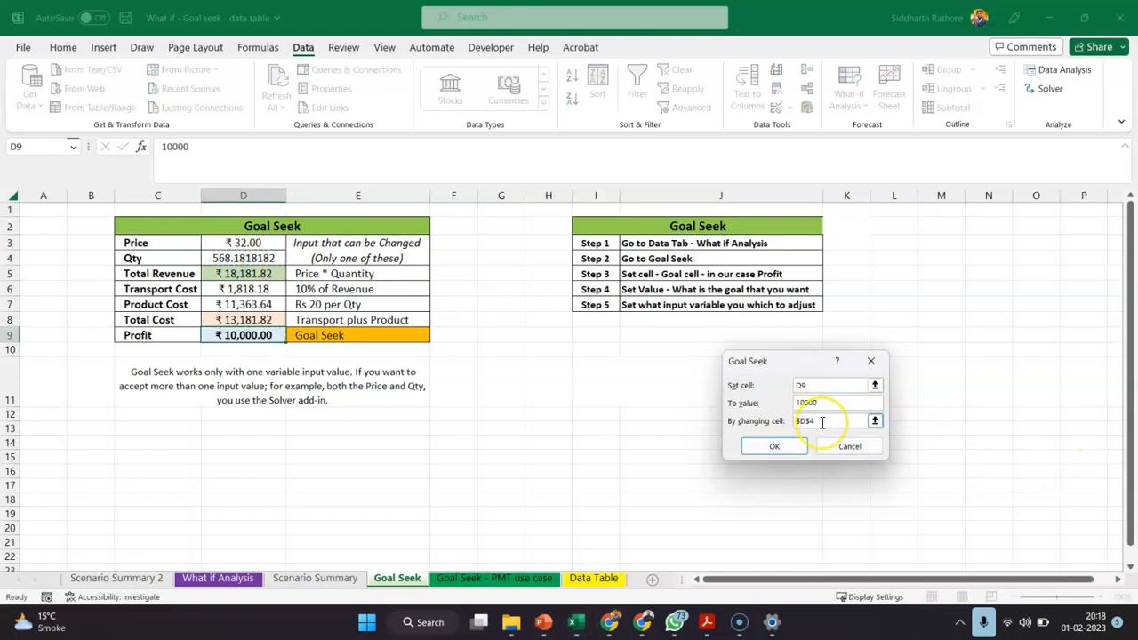
pyautogui.press('Return')
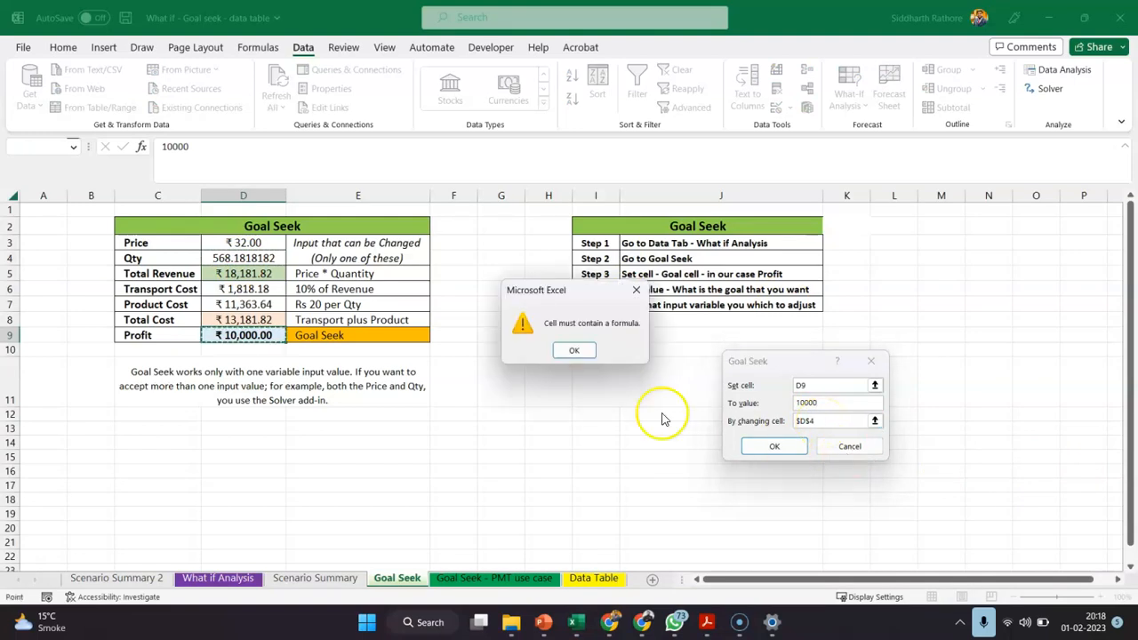
pyautogui.click(577, 355)
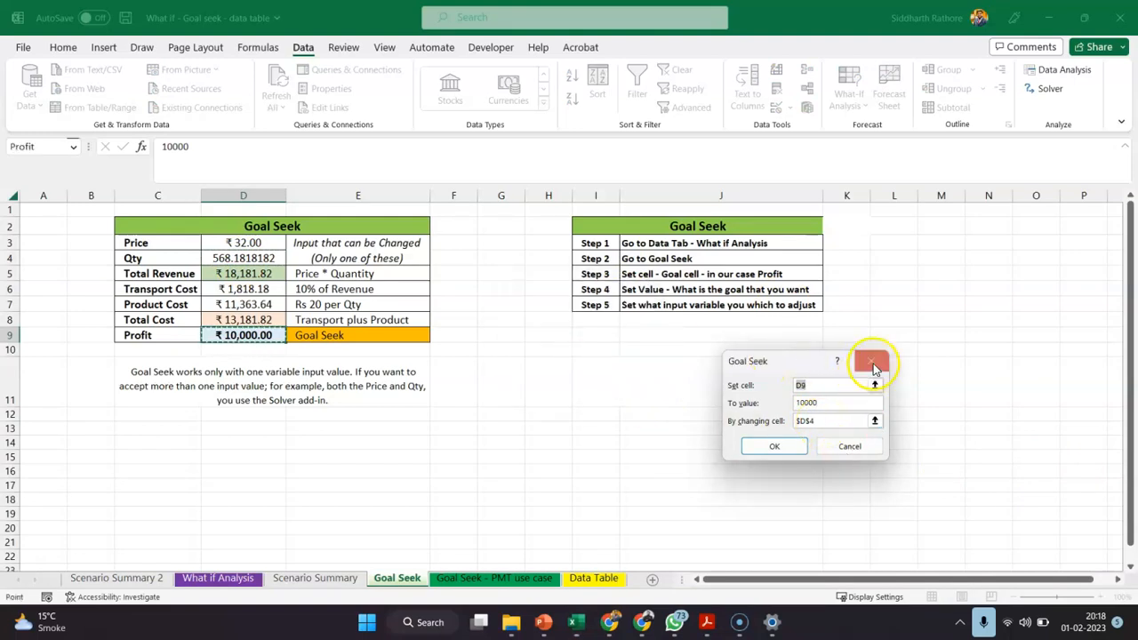
pyautogui.click(870, 360)
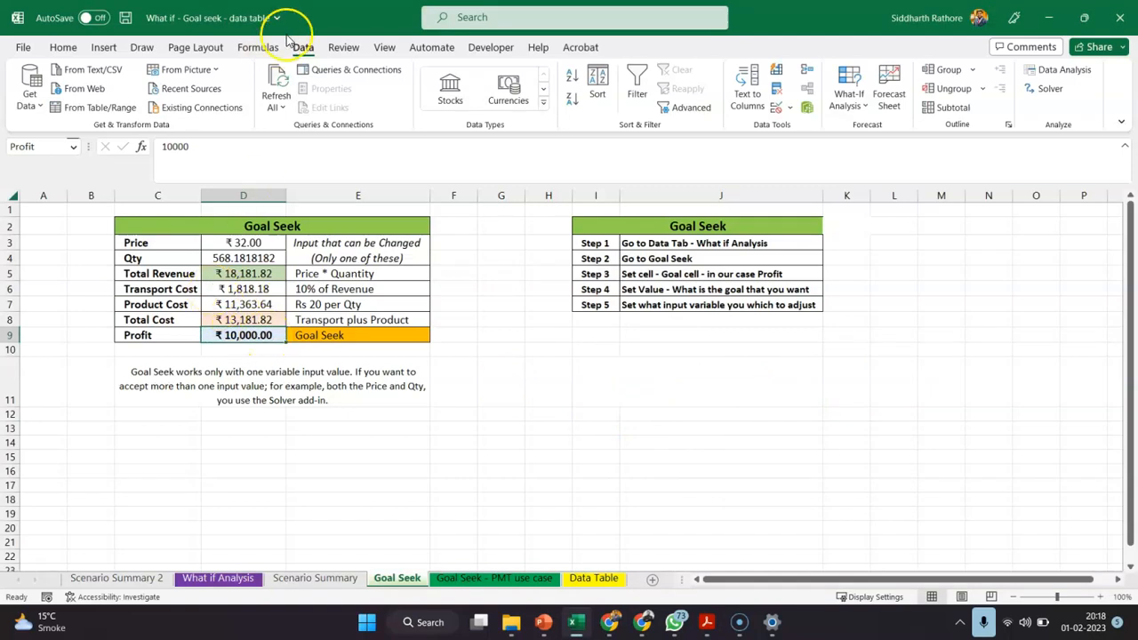
# Retry Goal Seek on Profit cell D9, again targeting 10000 by changing Qty cell D4, and dismiss the message
pyautogui.click(847, 98)
pyautogui.click(858, 147)
pyautogui.click(815, 402)
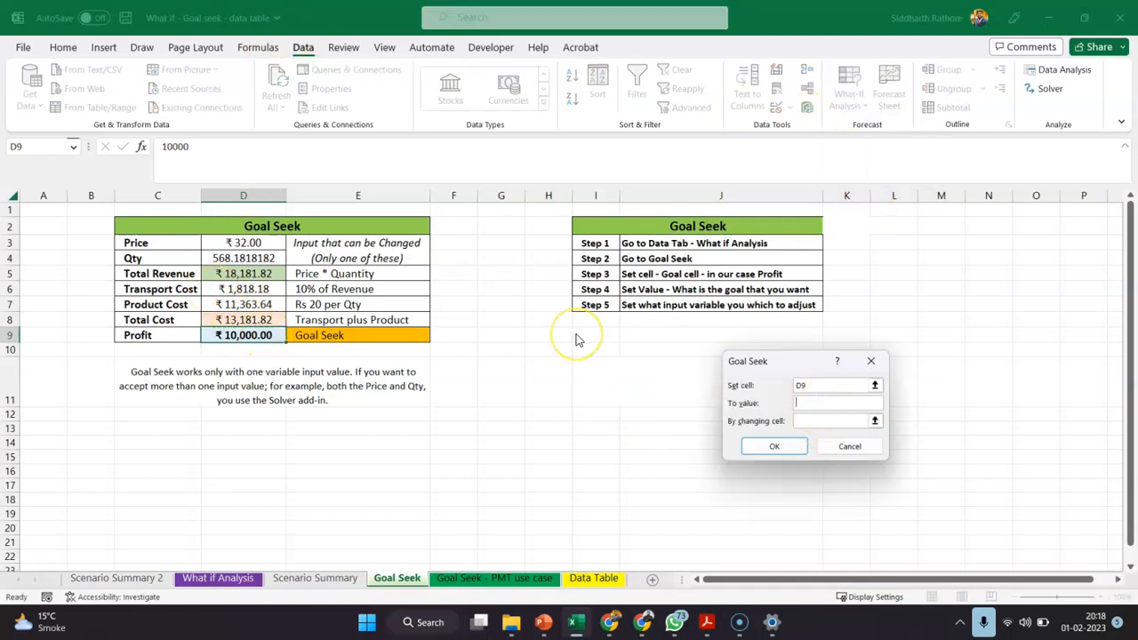
pyautogui.write('10000')
pyautogui.click(807, 421)
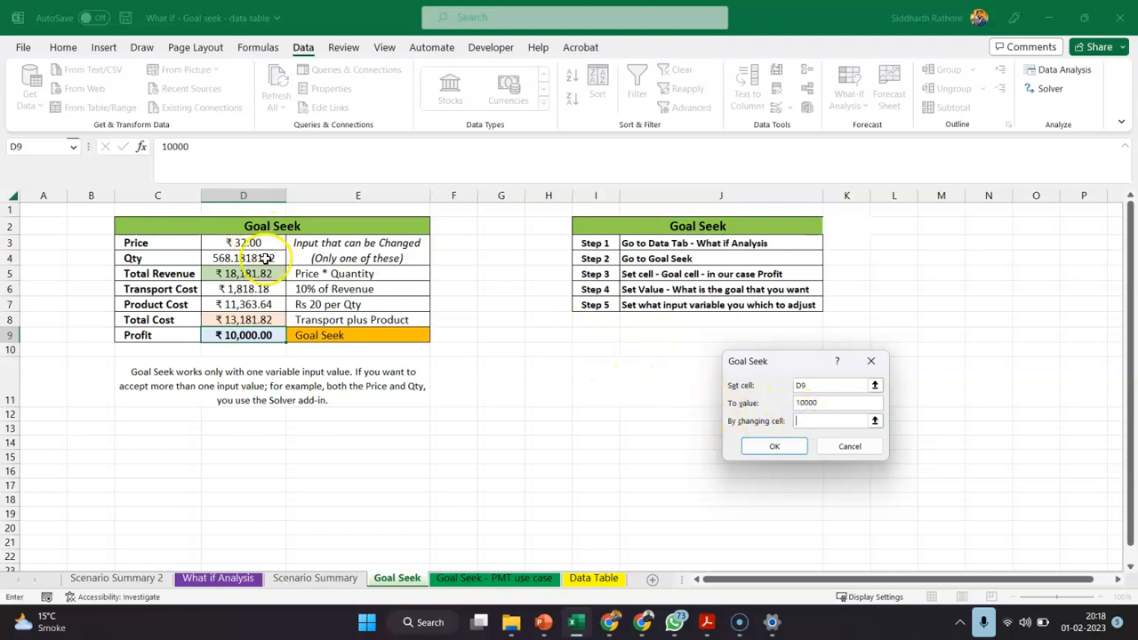
pyautogui.click(258, 258)
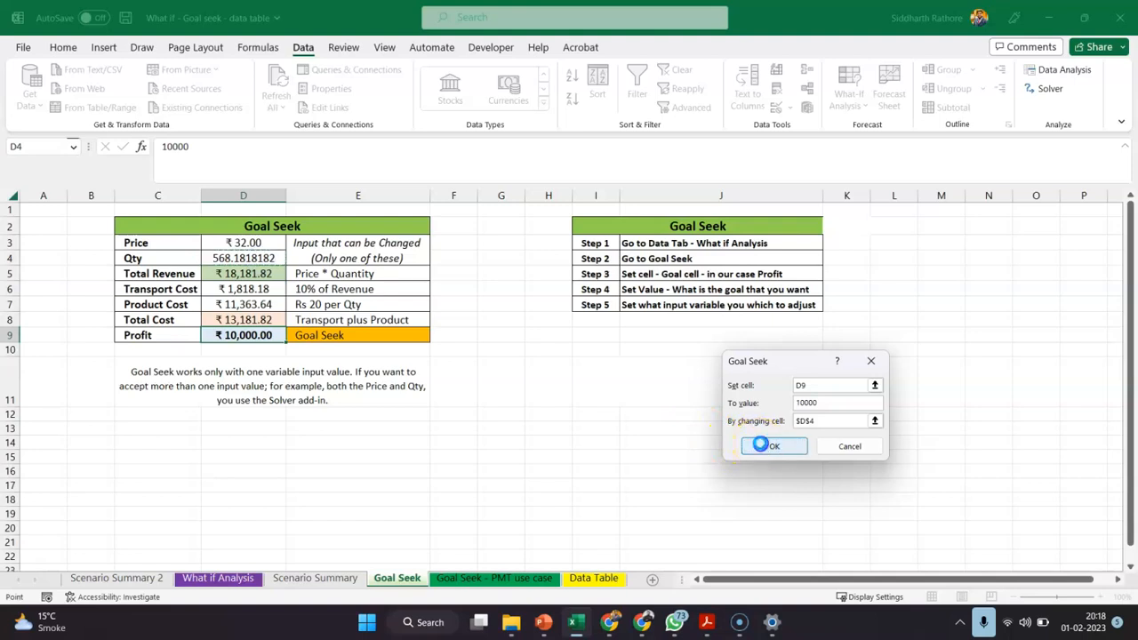
pyautogui.click(760, 445)
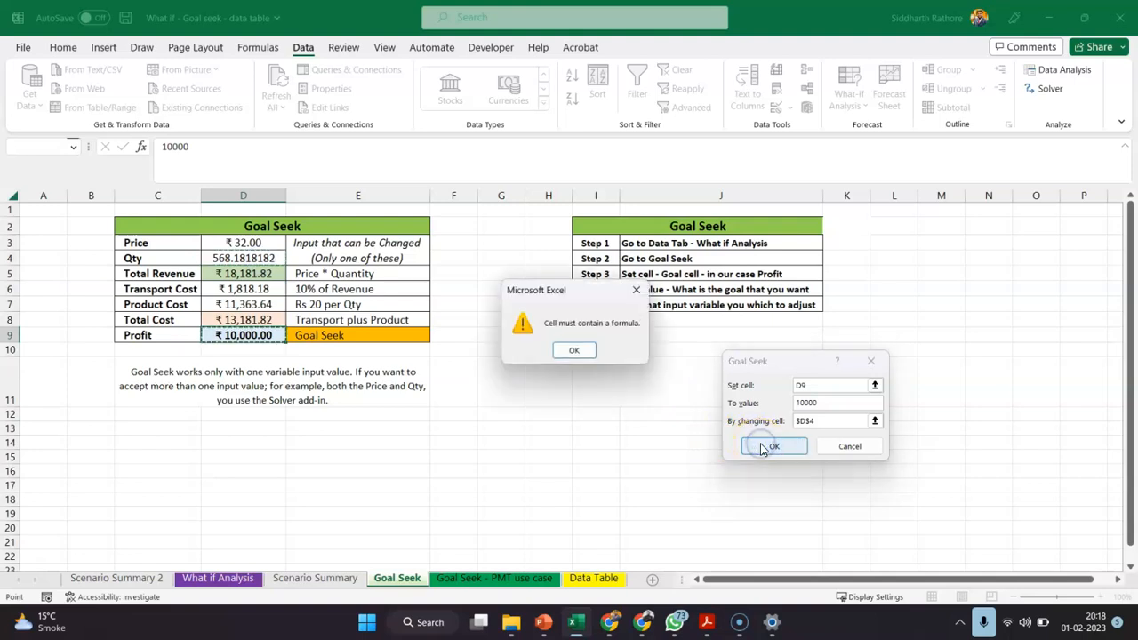
pyautogui.click(569, 352)
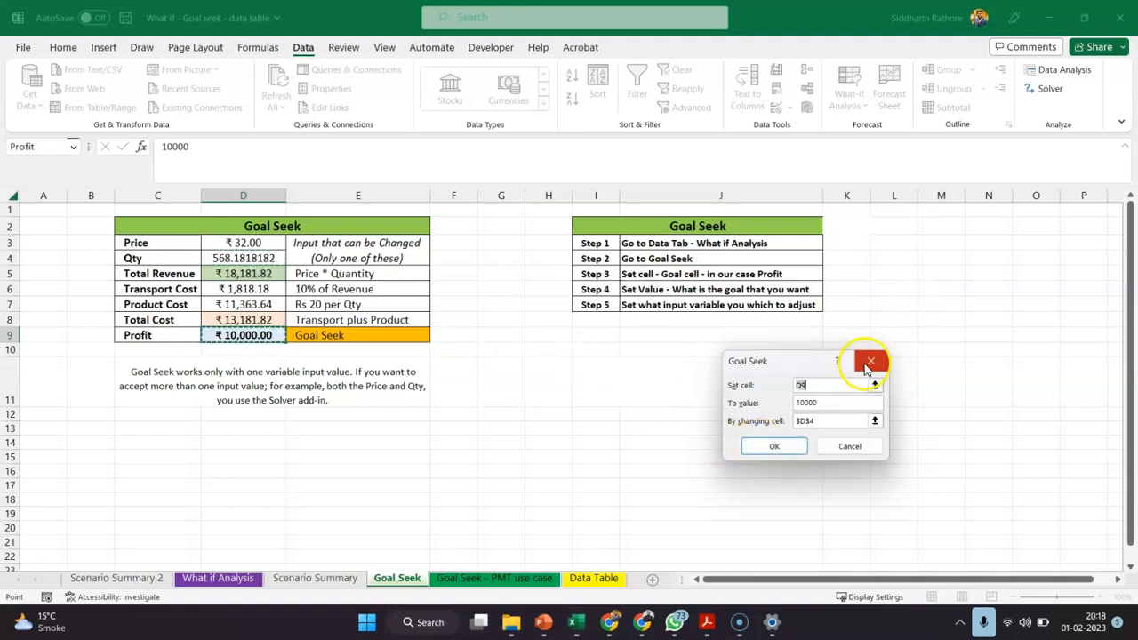
# Cancel the open Goal Seek setup and undo the hardcoded value in Profit cell D9 to restore its formula
pyautogui.click(867, 360)
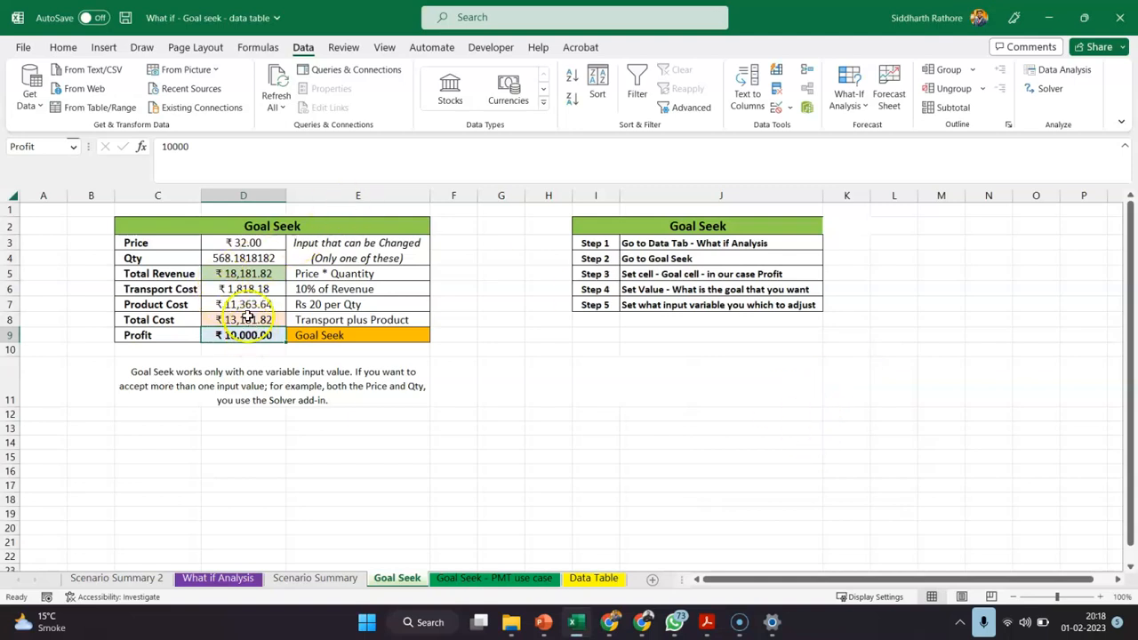
pyautogui.click(62, 47)
pyautogui.hotkey('ctrl', 'z')
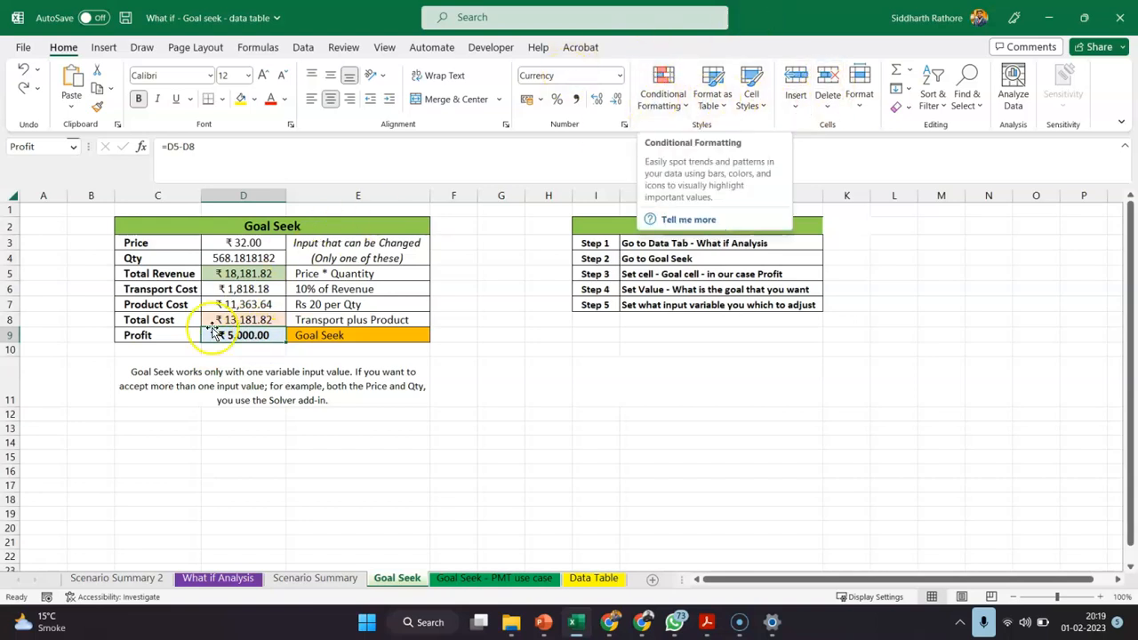
# Run Goal Seek on Profit cell D9 with a target of 10000 by changing Qty cell D4, and accept the solution
pyautogui.click(300, 47)
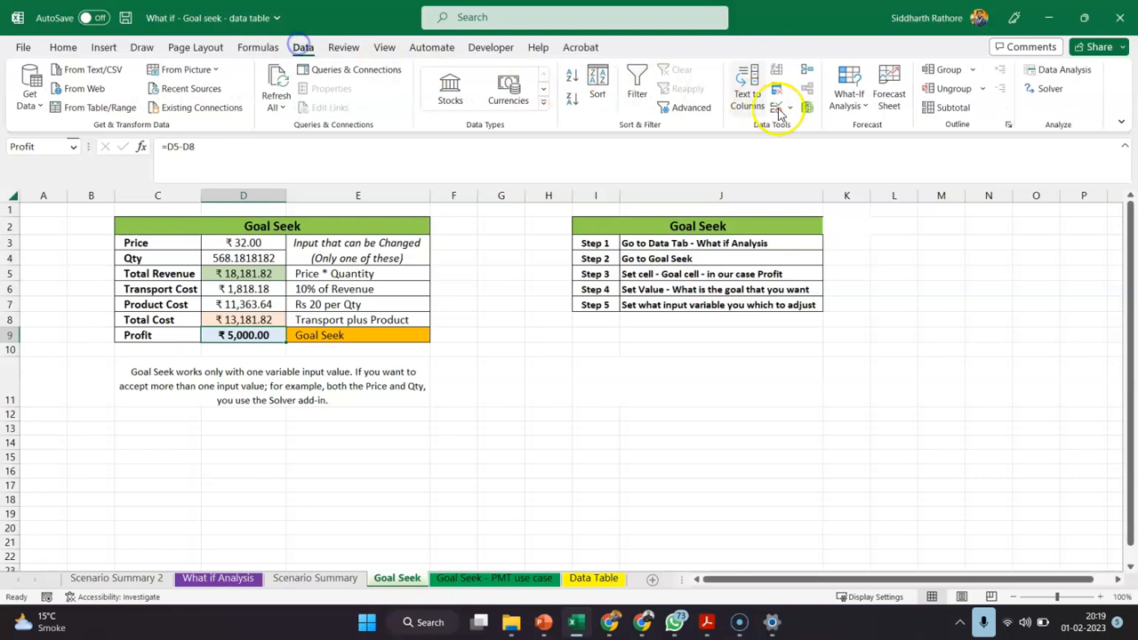
pyautogui.click(845, 96)
pyautogui.click(866, 149)
pyautogui.click(809, 403)
pyautogui.write('10000')
pyautogui.click(806, 421)
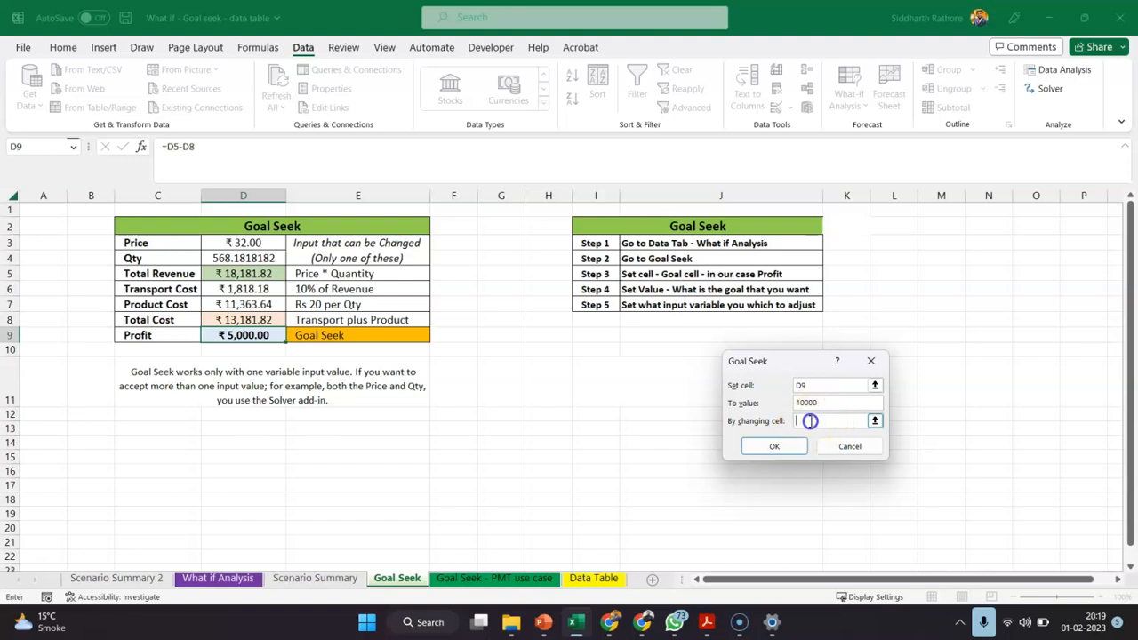
pyautogui.click(265, 258)
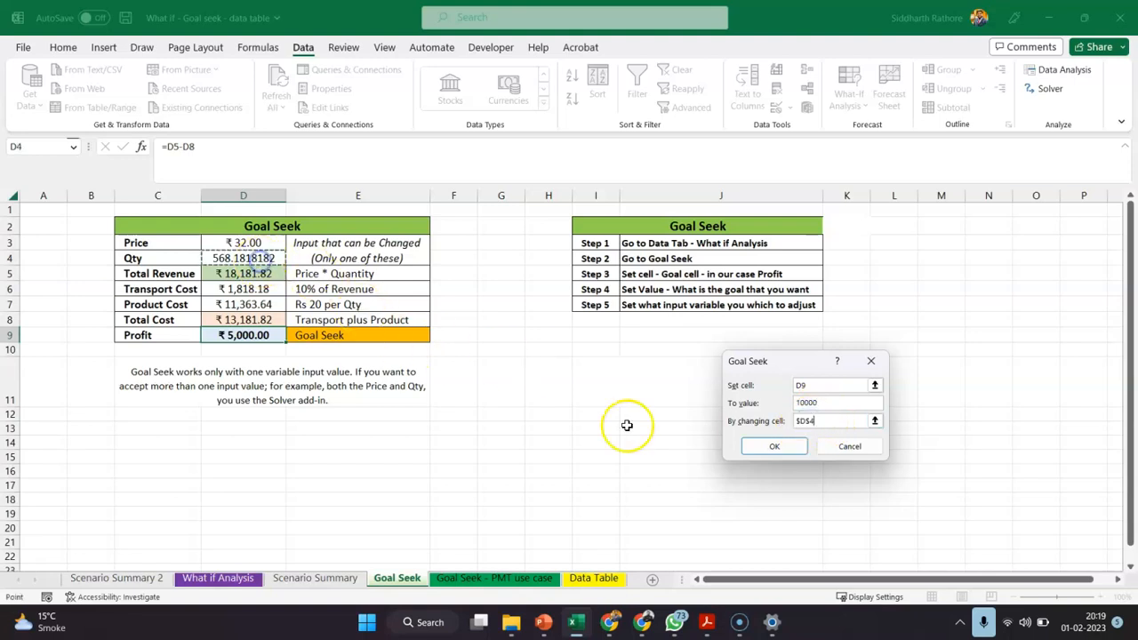
pyautogui.click(770, 446)
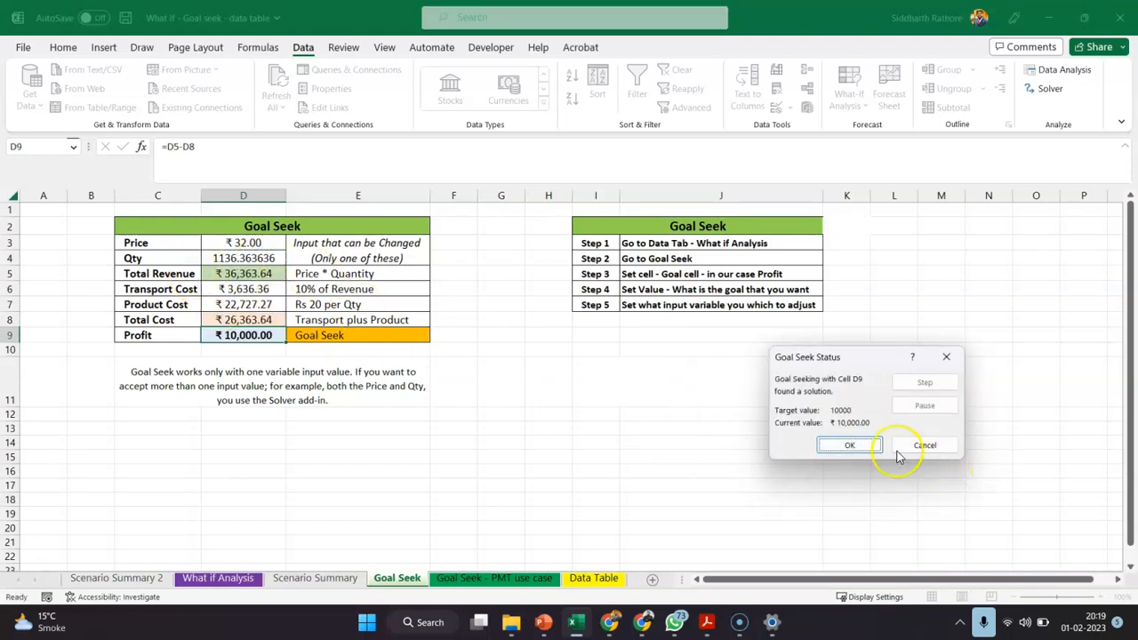
pyautogui.click(855, 445)
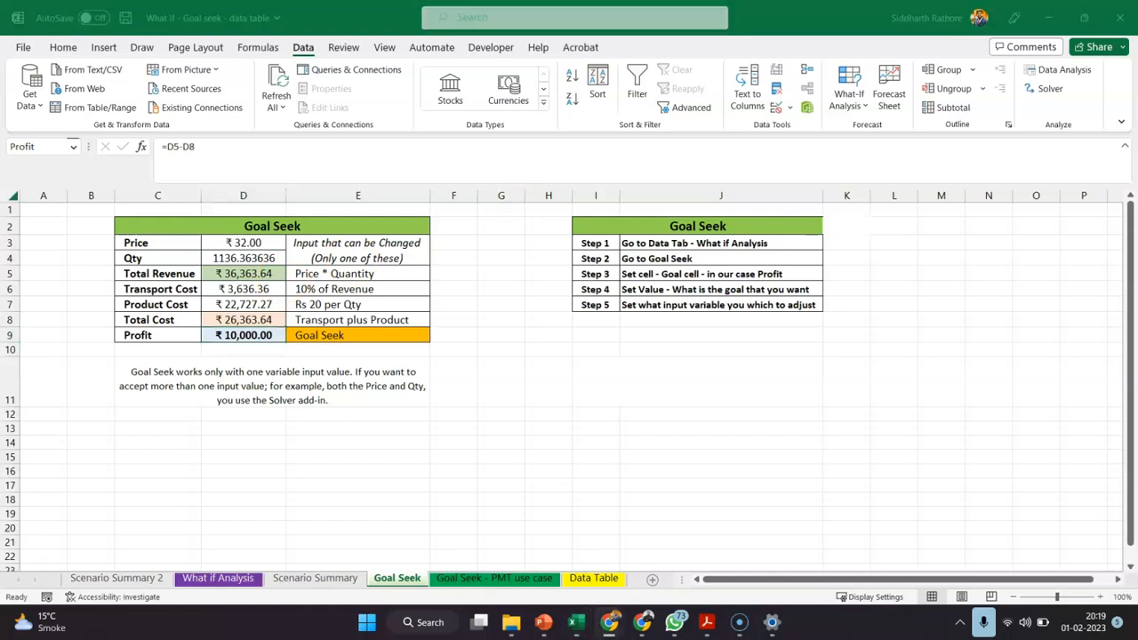
# Set the Qty in cell D4 to 100
pyautogui.click(262, 257)
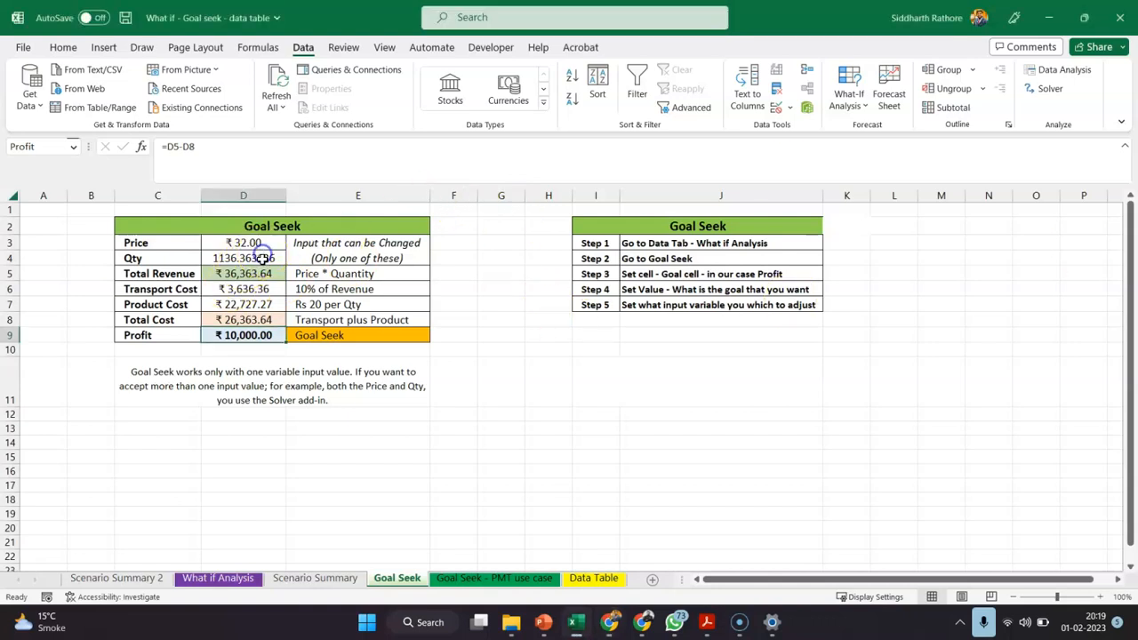
pyautogui.write('1')
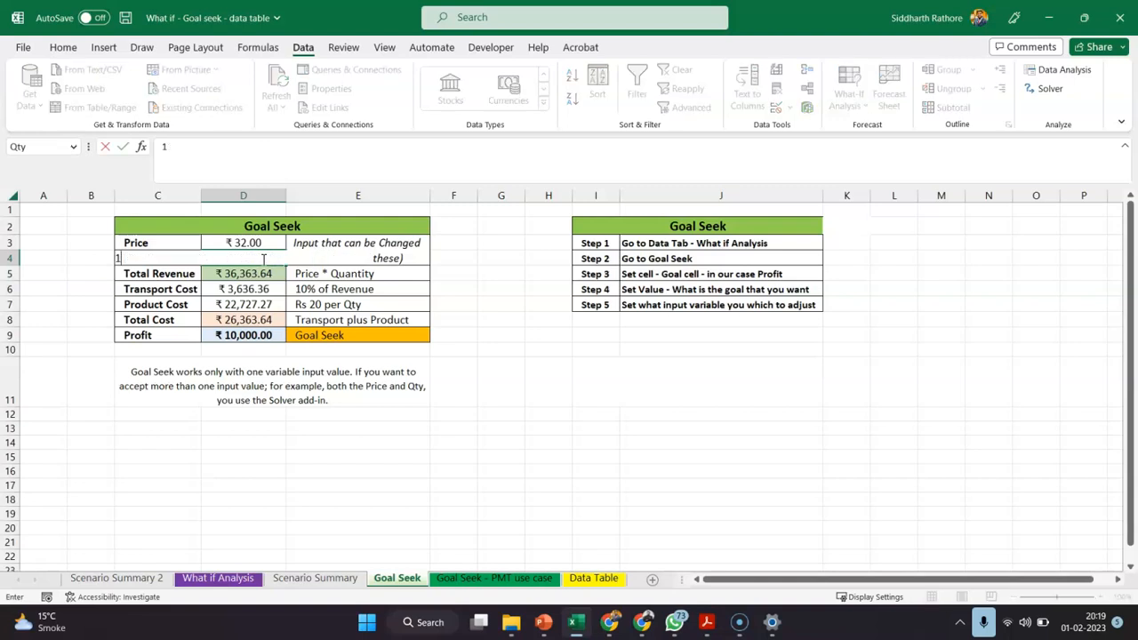
pyautogui.write('000')
pyautogui.press('BackSpace')
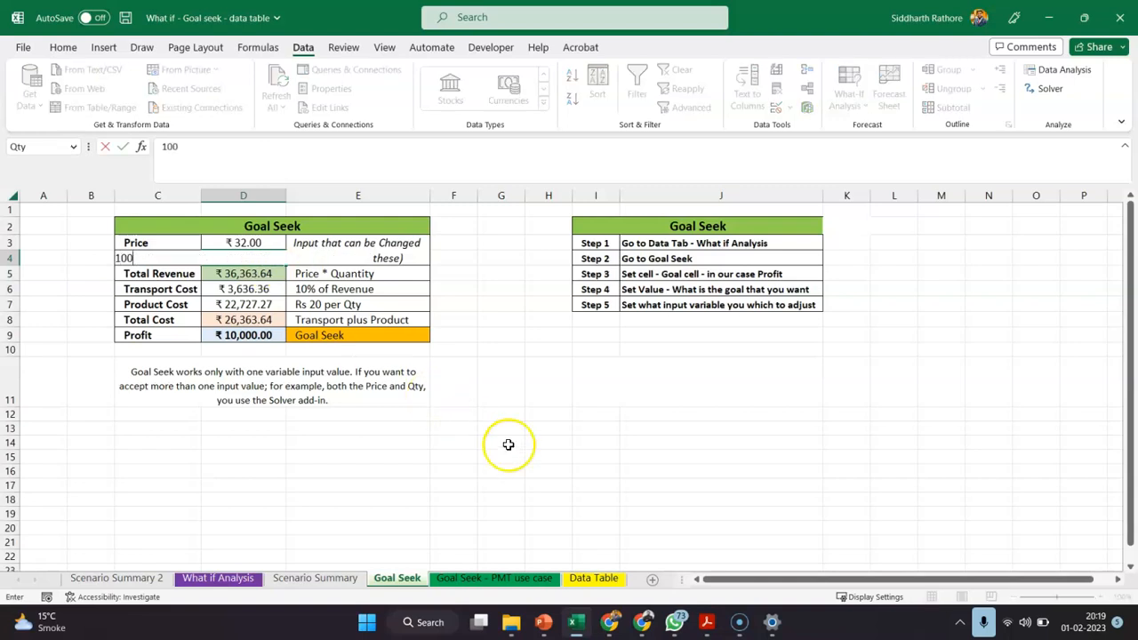
pyautogui.click(562, 475)
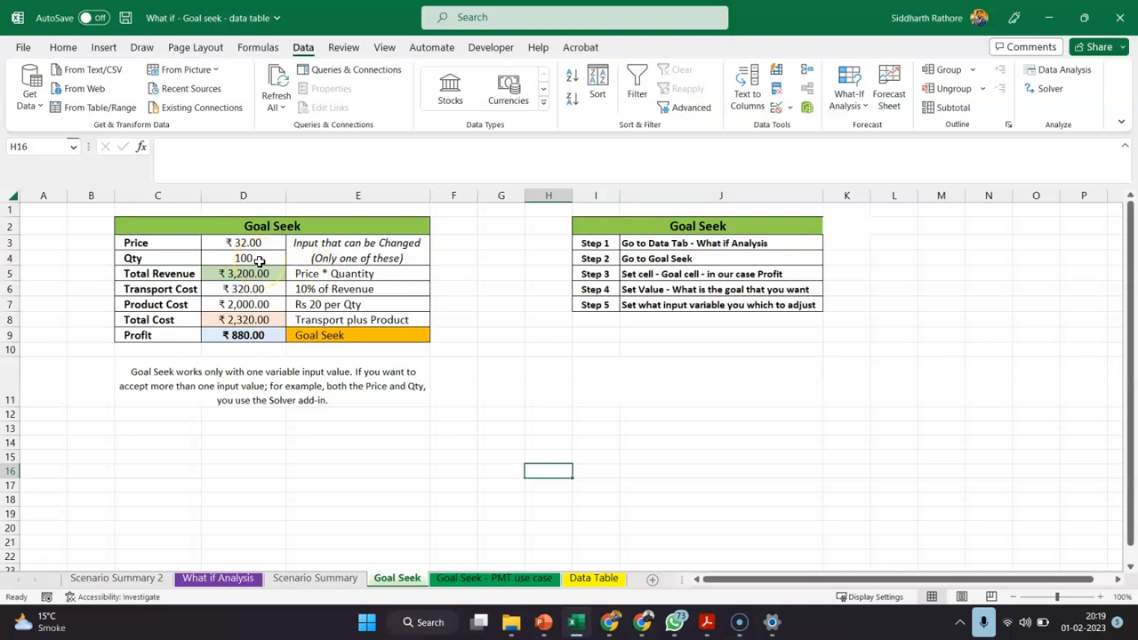
# Run Goal Seek on Profit cell D9 with a target of 10000 by changing Price cell D3, and accept the solution
pyautogui.click(240, 333)
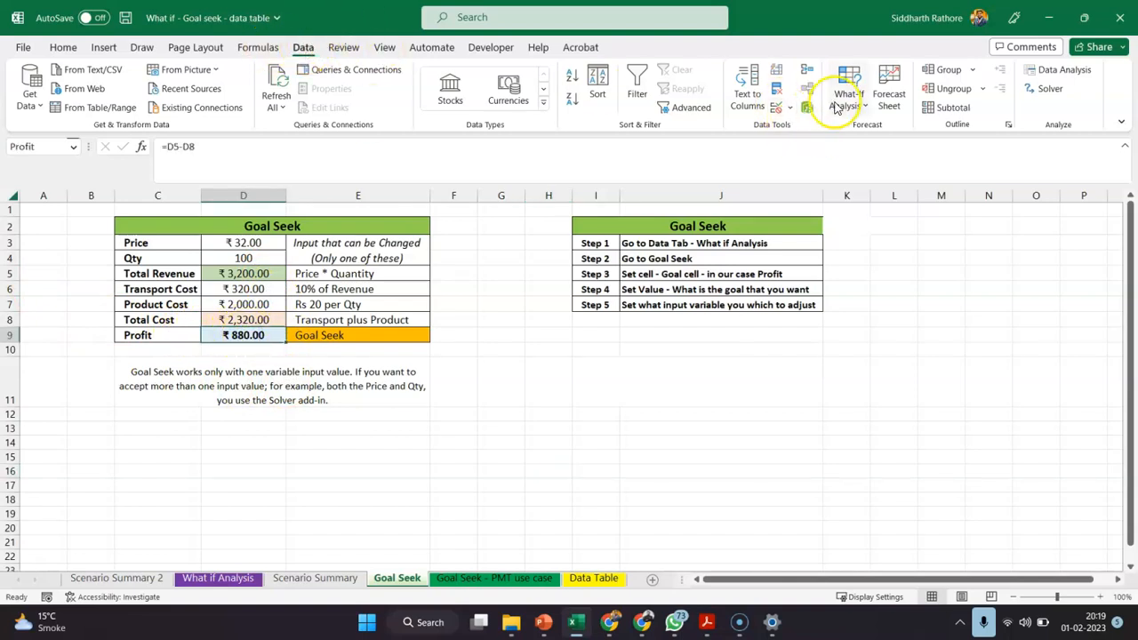
pyautogui.click(835, 107)
pyautogui.click(871, 148)
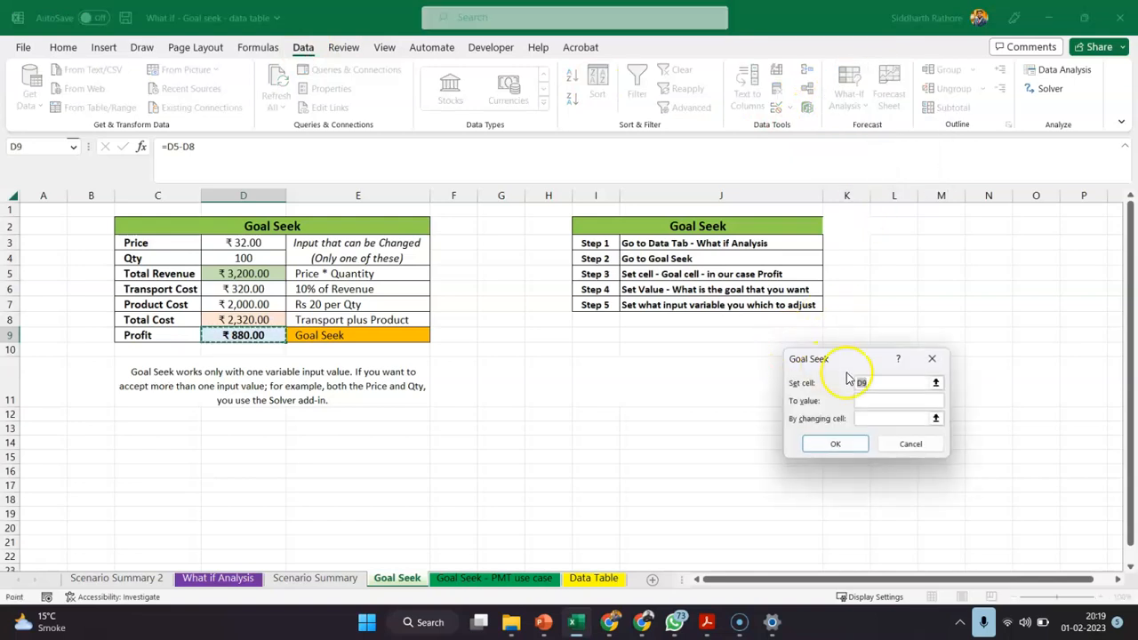
pyautogui.click(874, 399)
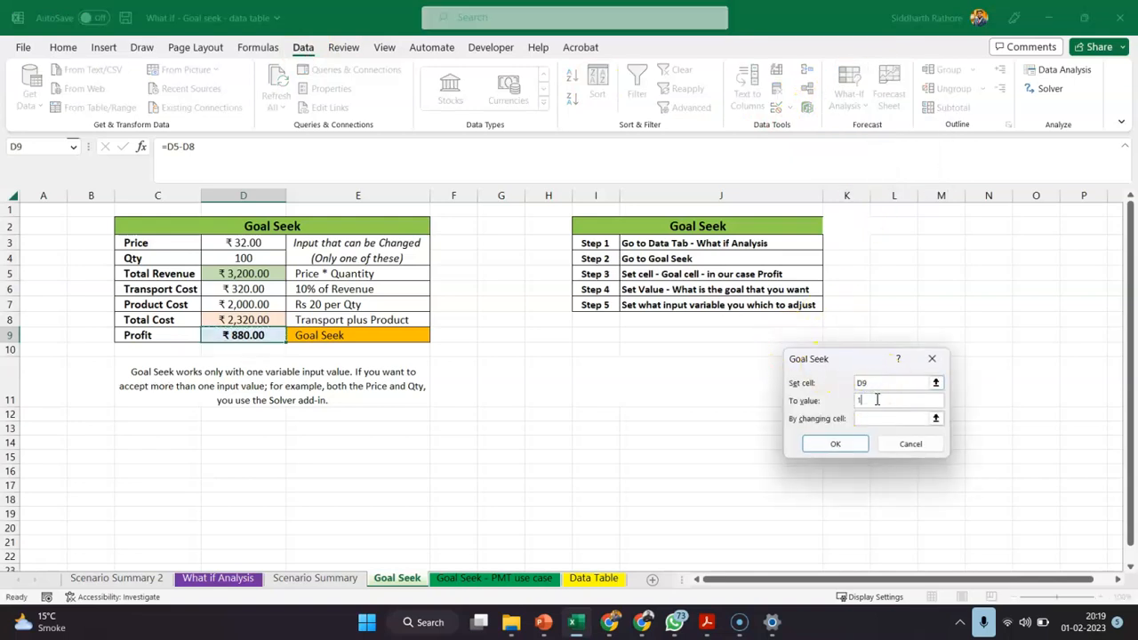
pyautogui.click(881, 418)
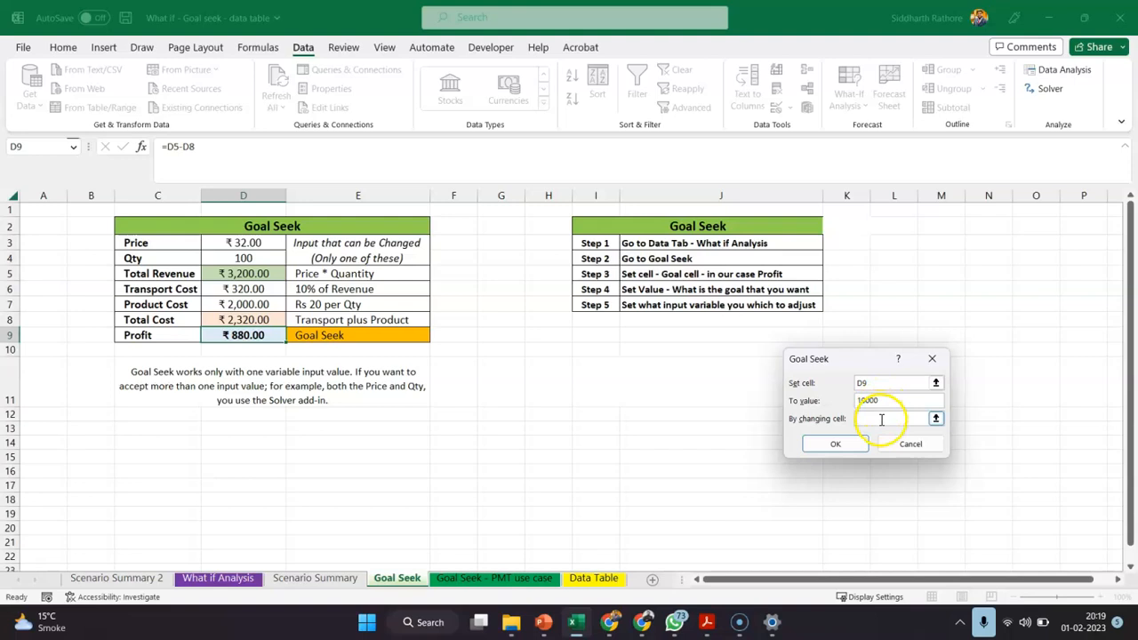
pyautogui.click(243, 244)
pyautogui.click(836, 443)
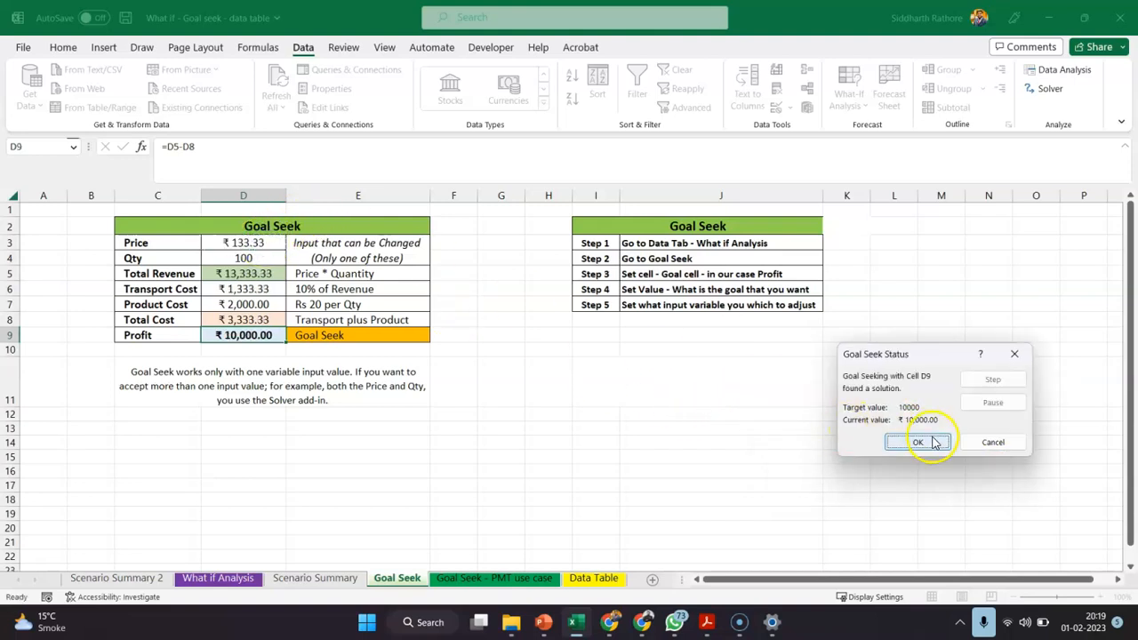
pyautogui.click(933, 441)
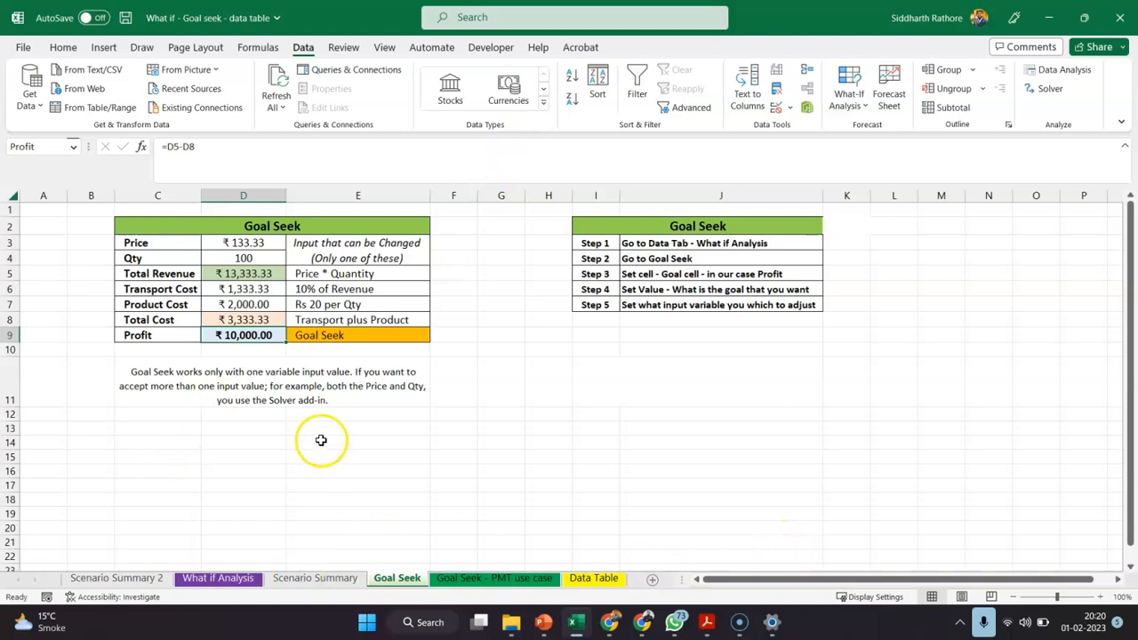
# On the Goal Seek - PMT use case sheet, set the Loan Amount in C2 to 100000 and widen column B to fit its labels
pyautogui.click(471, 580)
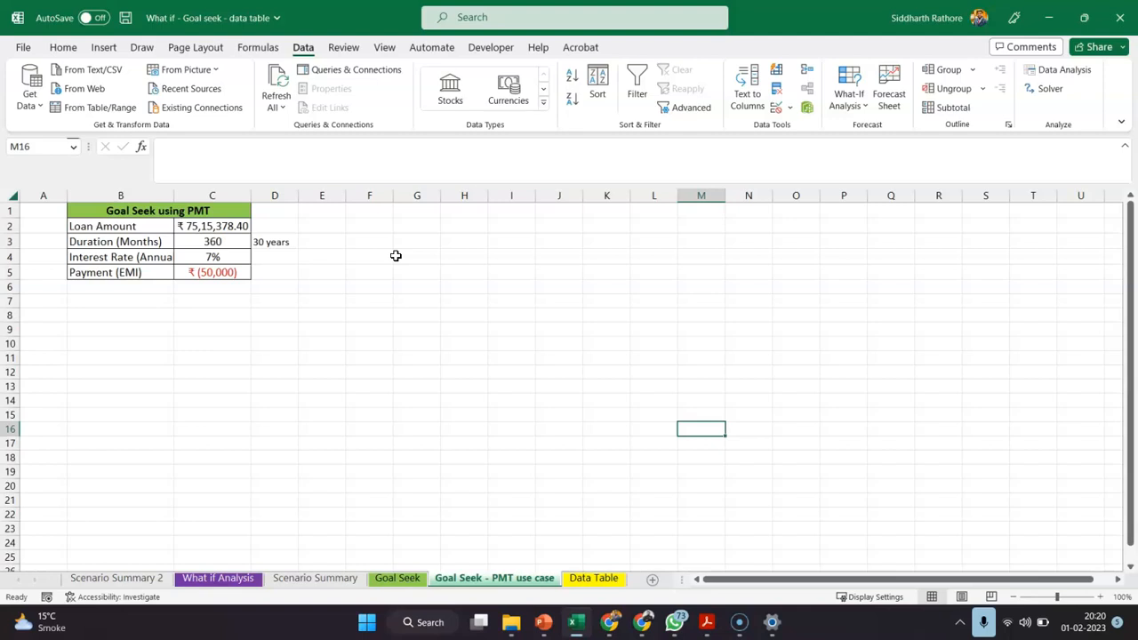
pyautogui.click(212, 225)
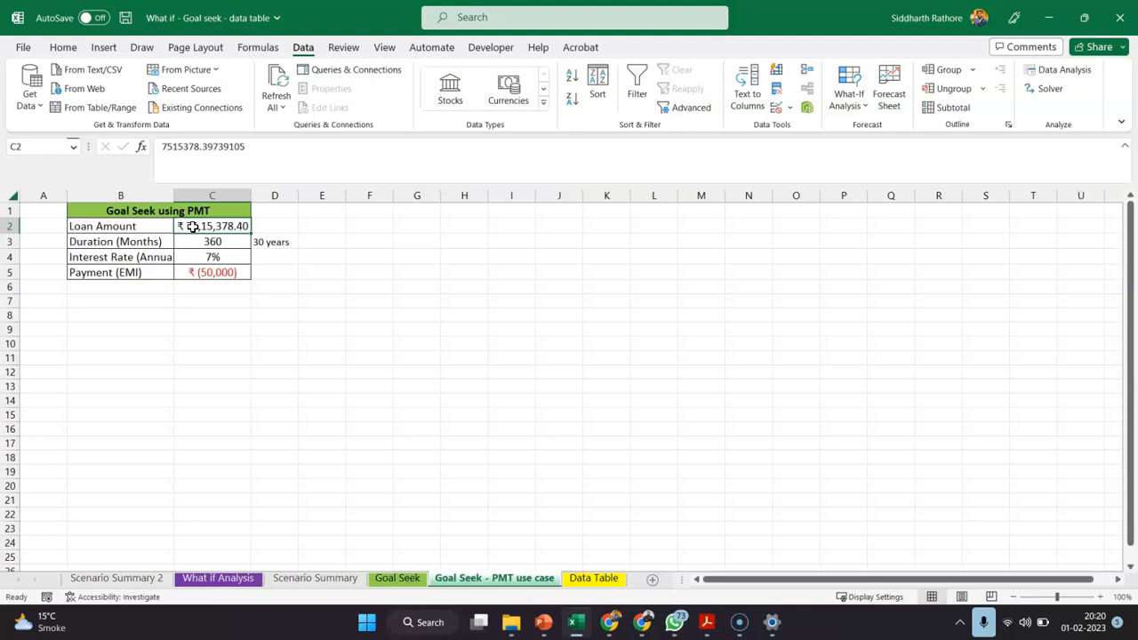
pyautogui.write('100000')
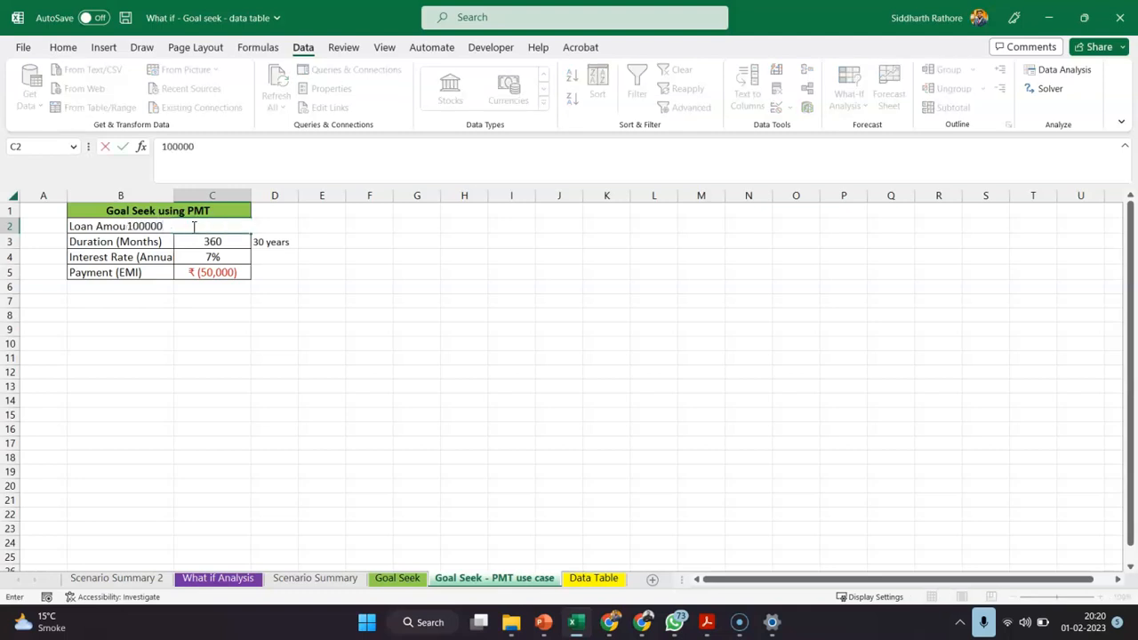
pyautogui.press('Return')
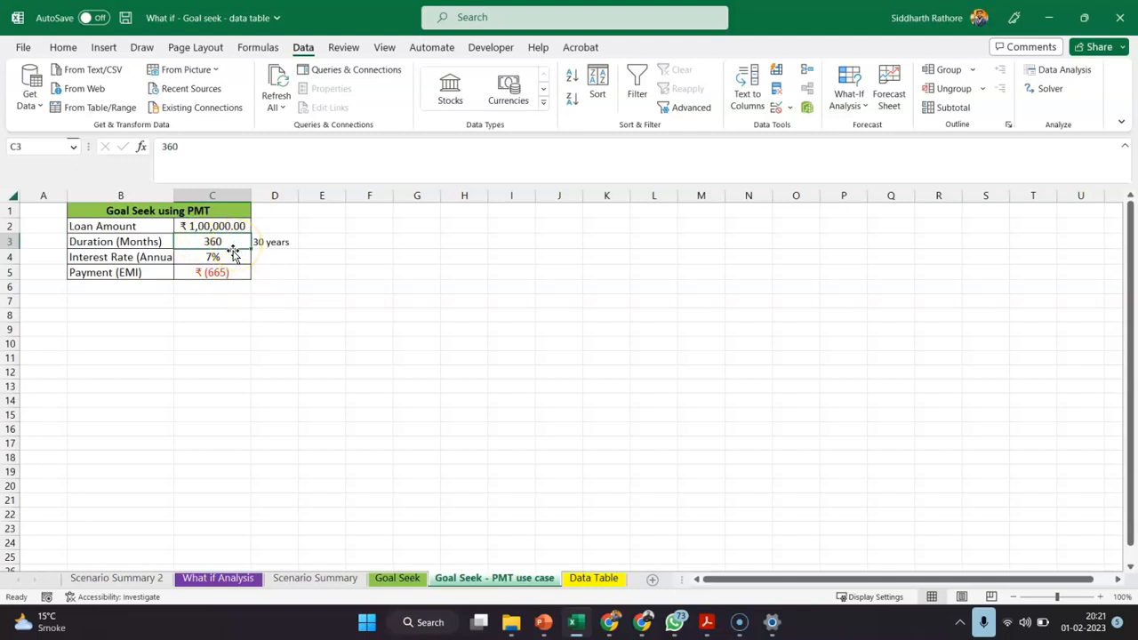
pyautogui.moveTo(175, 195); pyautogui.dragTo(218, 199)
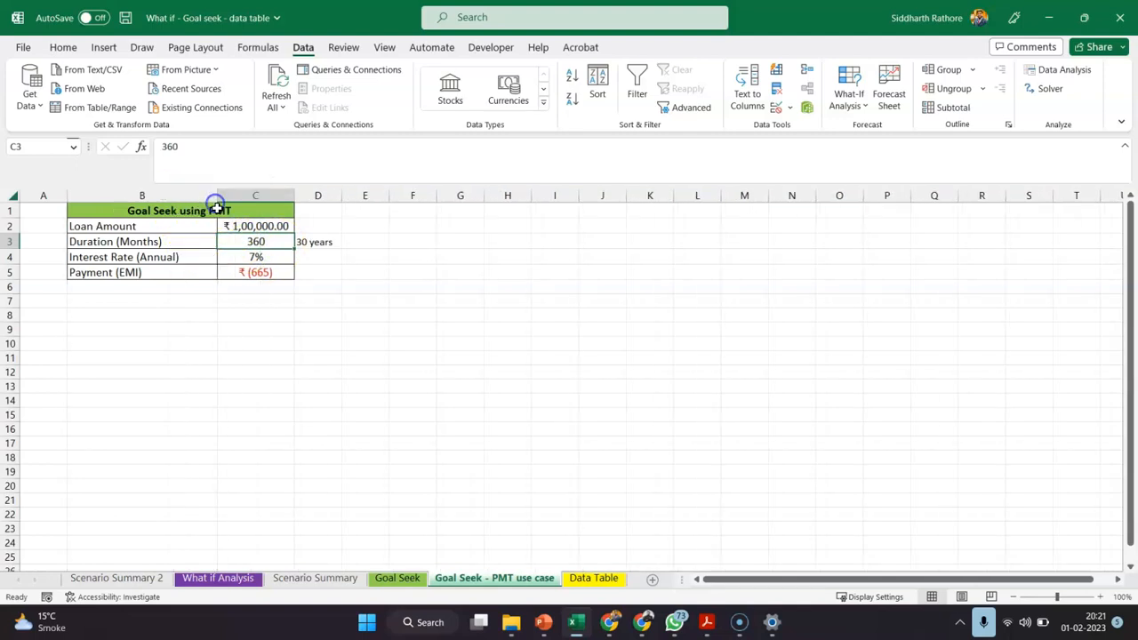
# Inspect the annual interest rate in C4 and the formula in Payment (EMI) cell C5
pyautogui.click(271, 259)
pyautogui.click(263, 277)
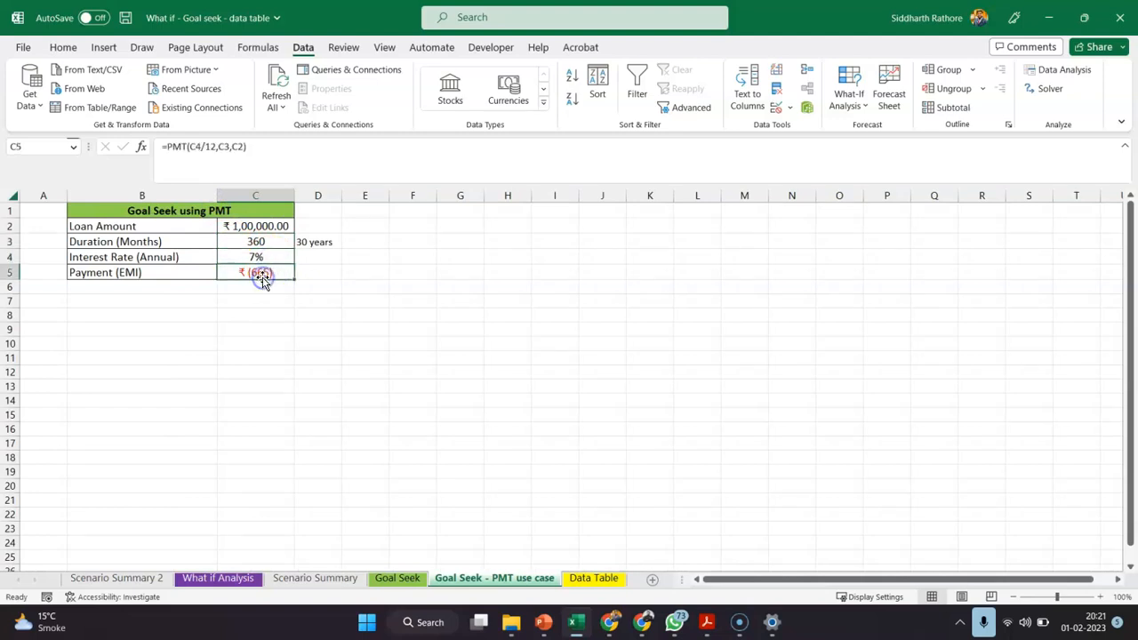
pyautogui.click(264, 273)
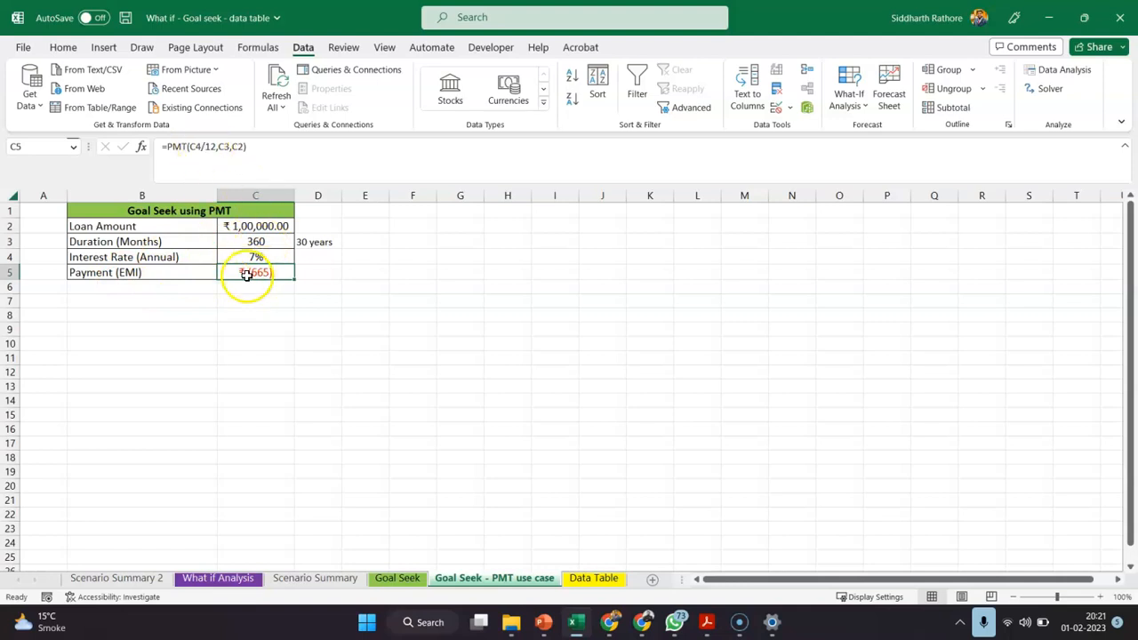
# Begin a PMT formula in empty cell F5 to view the function's arguments, and clear the entry
pyautogui.click(427, 277)
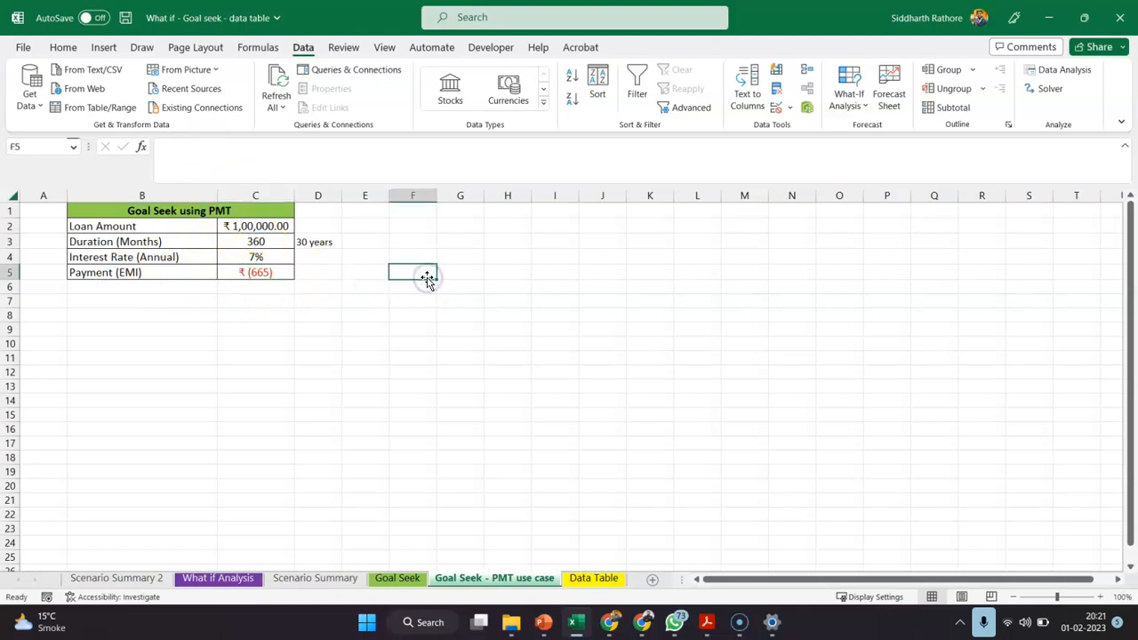
pyautogui.write('=pmt')
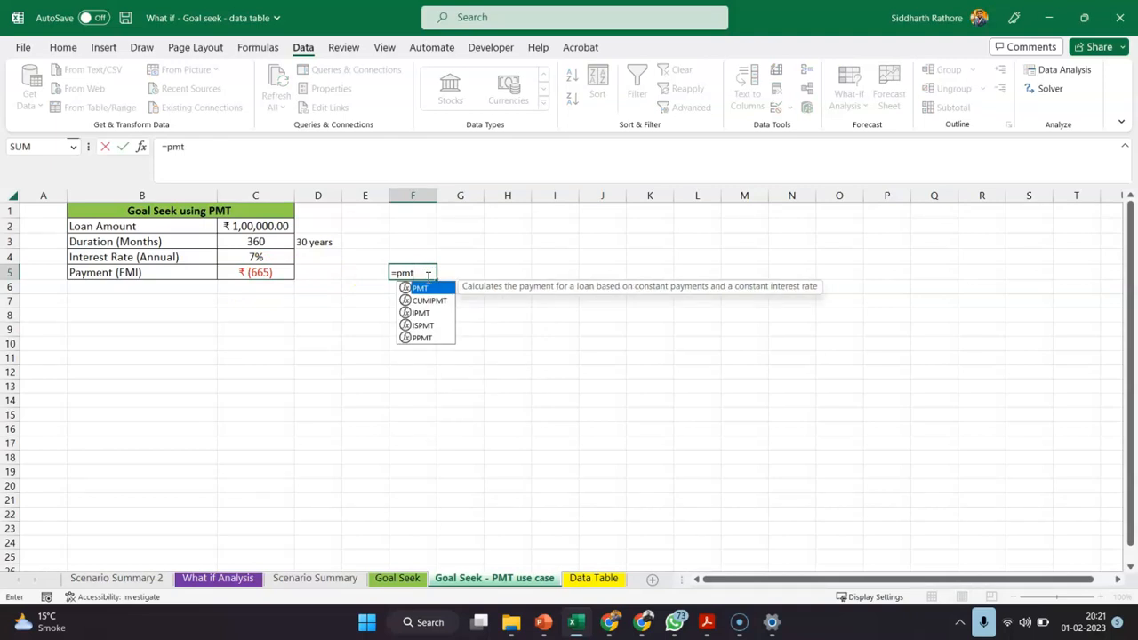
pyautogui.write('(')
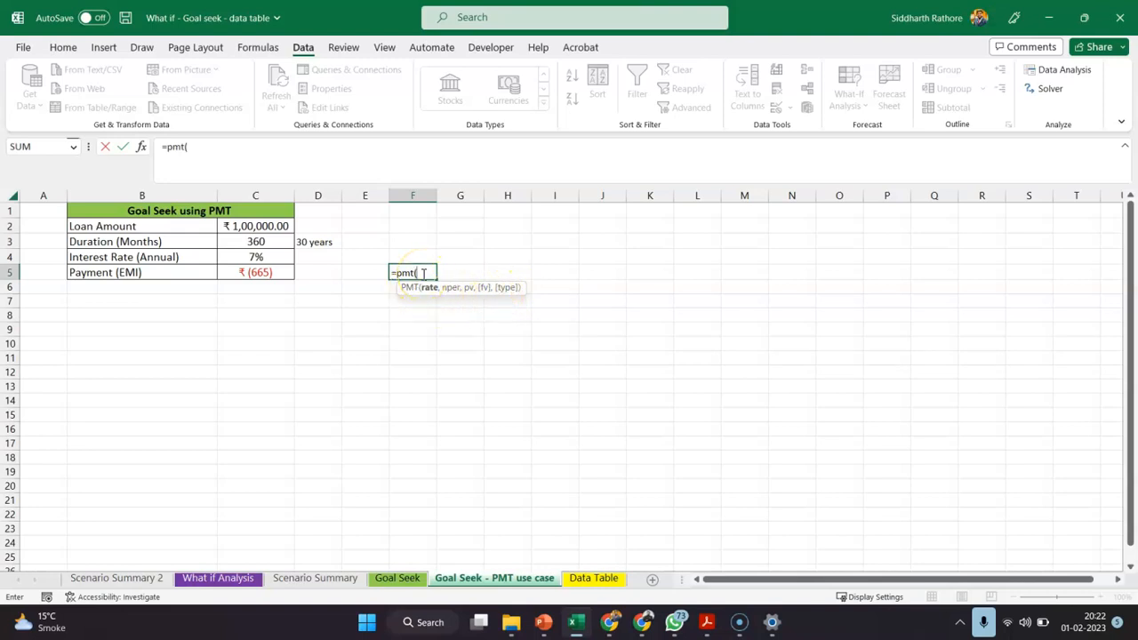
pyautogui.press('BackSpace')
pyautogui.press('BackSpace')
pyautogui.press('BackSpace')
pyautogui.press('BackSpace')
pyautogui.press('BackSpace')
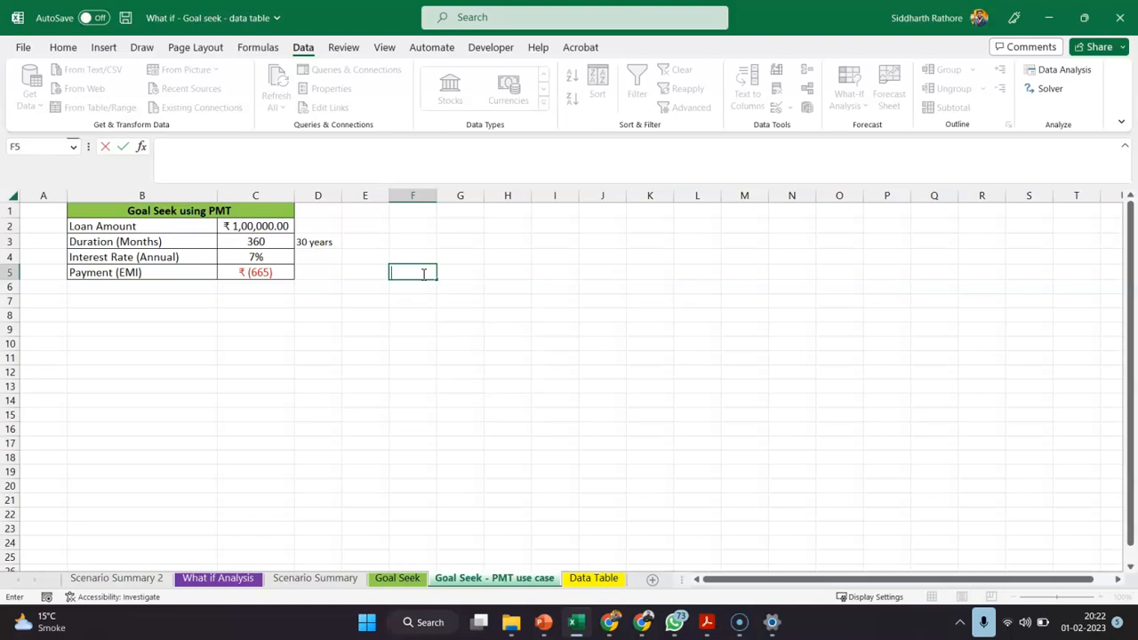
pyautogui.click(342, 317)
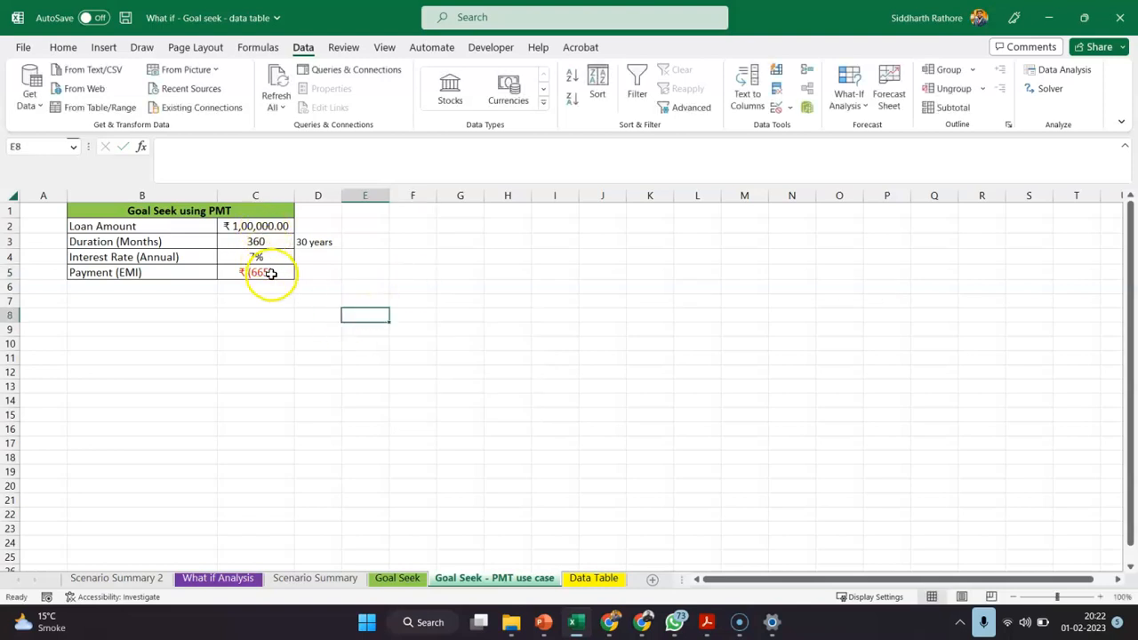
# Review the PMT formula in C5 against the Loan Amount in C2, and reselect the Payment (EMI) cell
pyautogui.click(272, 274)
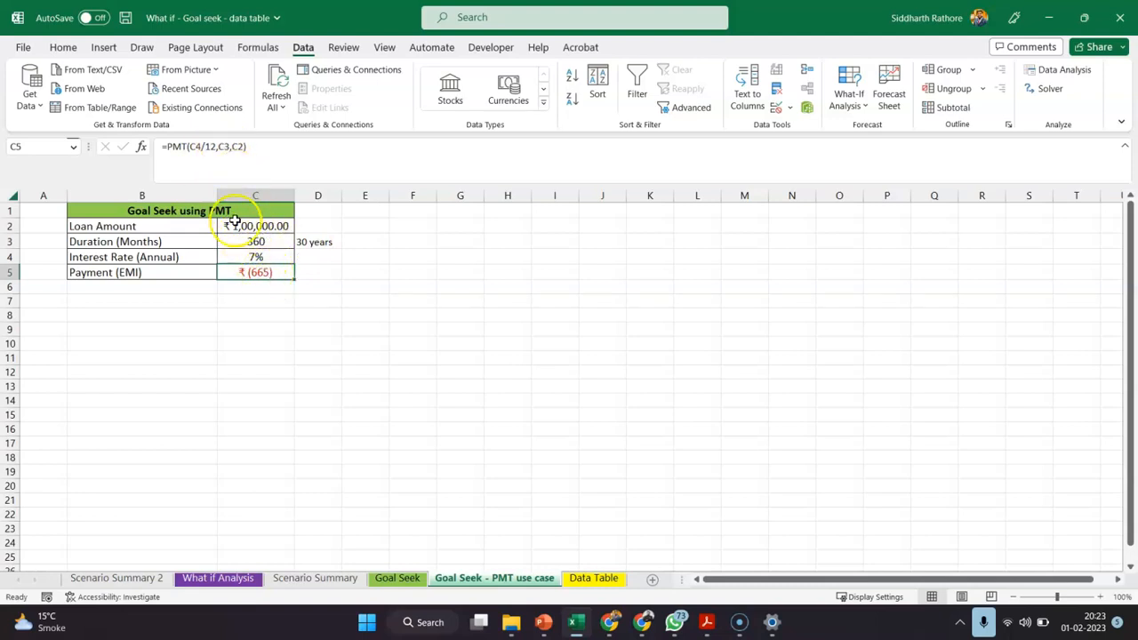
pyautogui.click(253, 229)
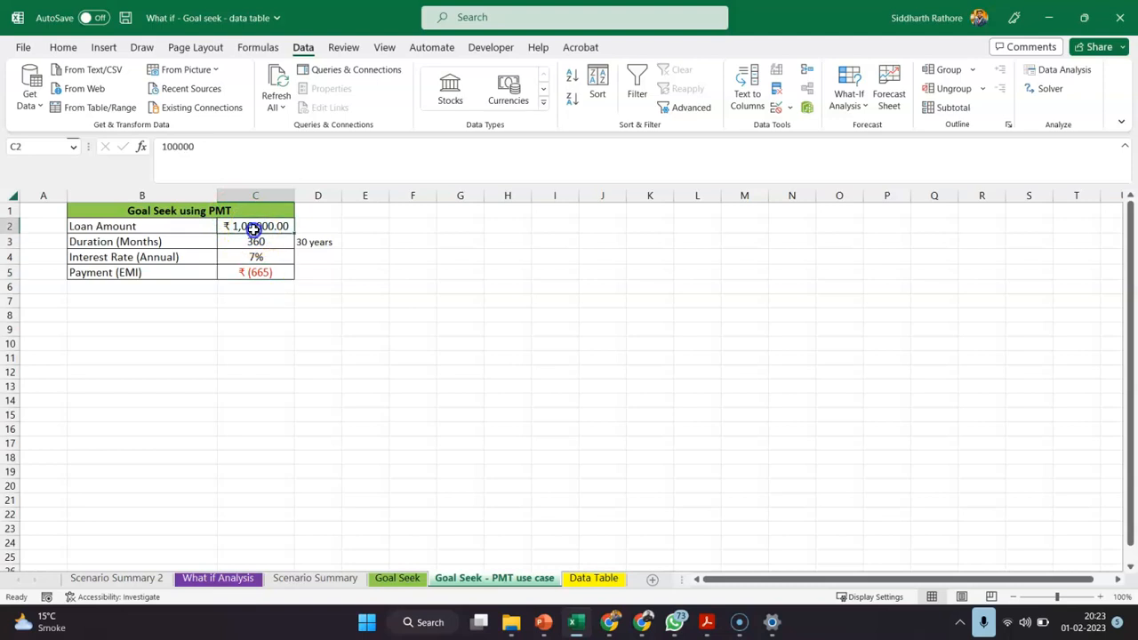
pyautogui.click(263, 315)
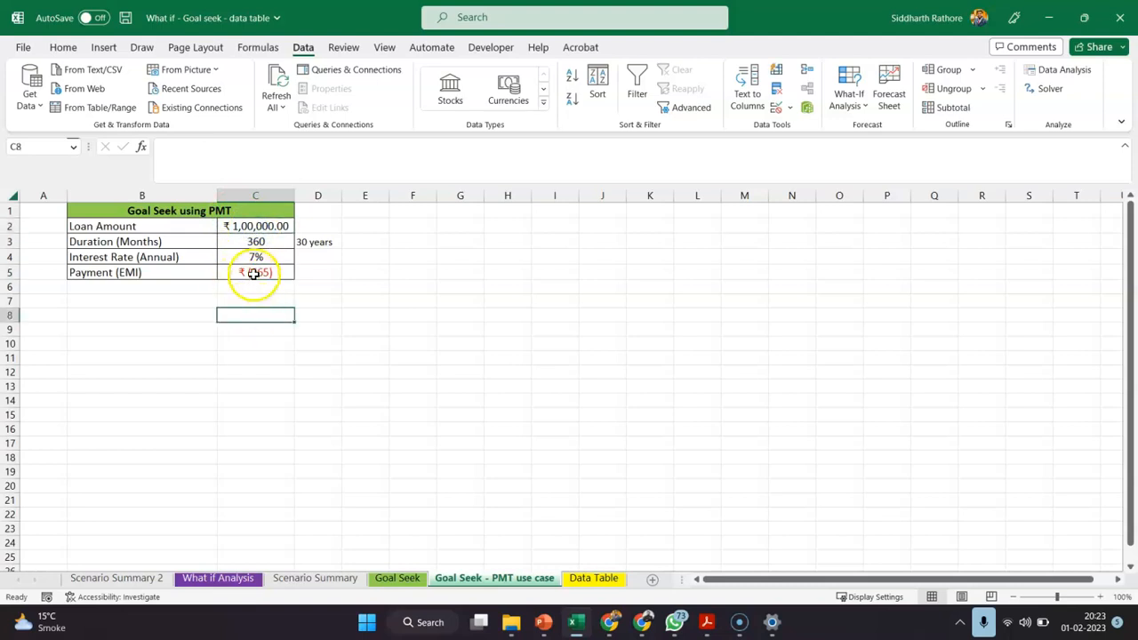
pyautogui.click(254, 274)
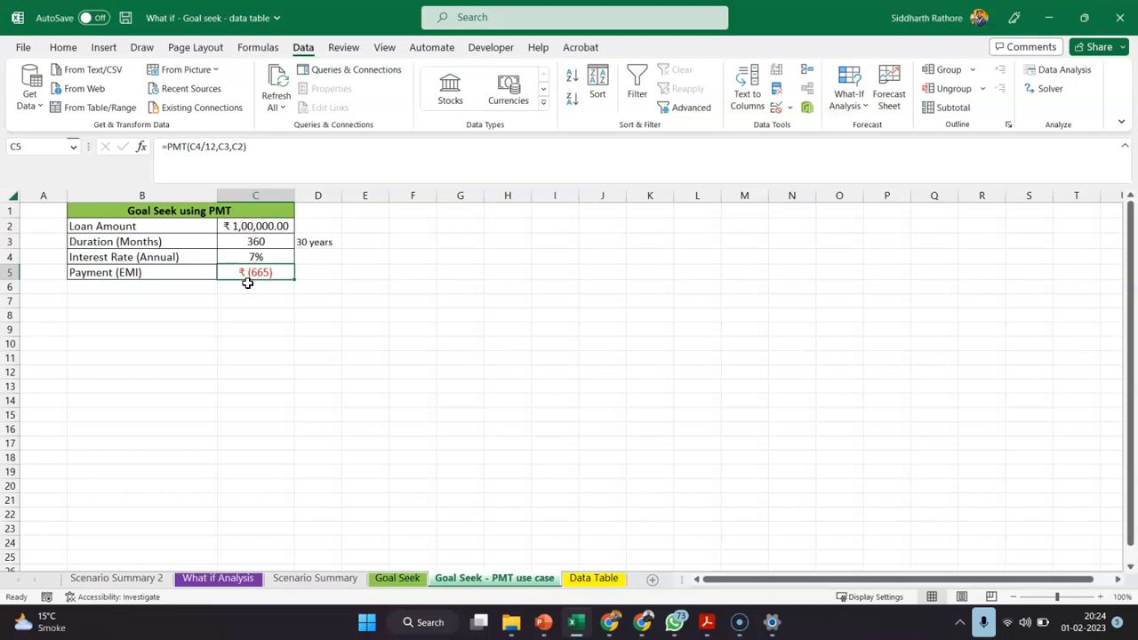
pyautogui.hotkey('alt', 'Tab')
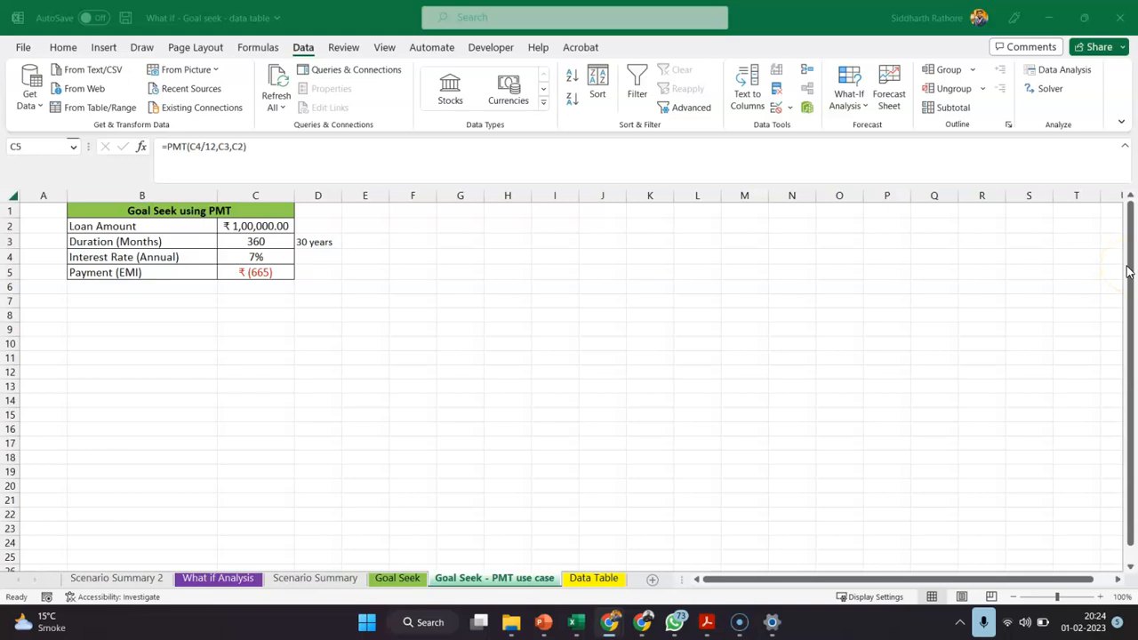
pyautogui.click(276, 278)
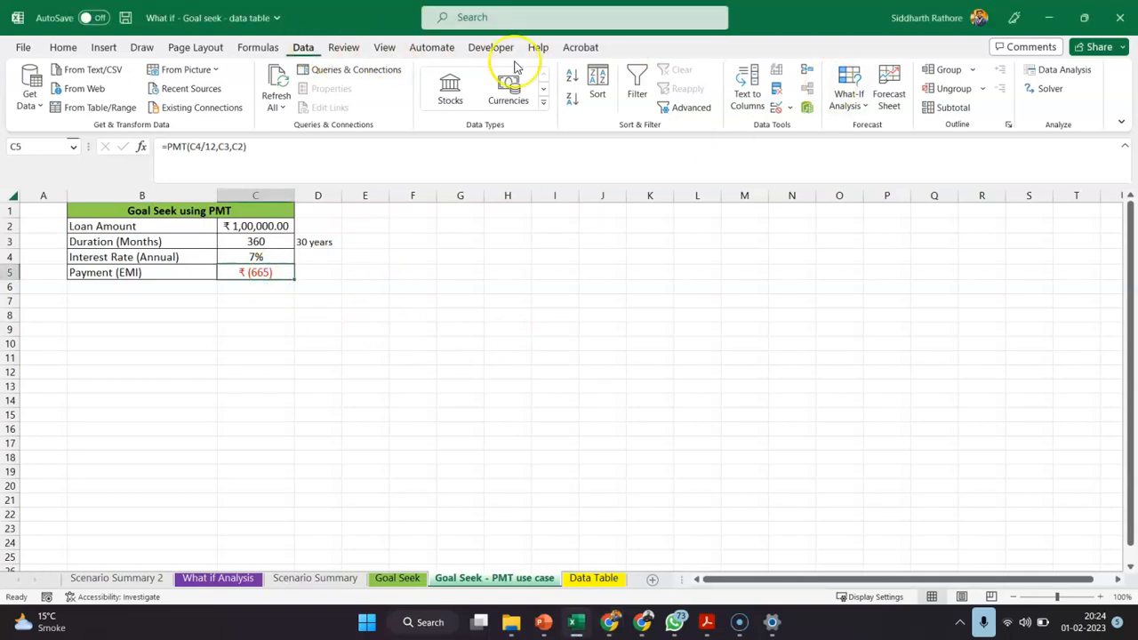
# Run Goal Seek to set the Payment (EMI) in C5 to 50000 by changing the Loan Amount in C2, and keep the solution
pyautogui.click(844, 99)
pyautogui.click(881, 151)
pyautogui.click(950, 399)
pyautogui.click(950, 399)
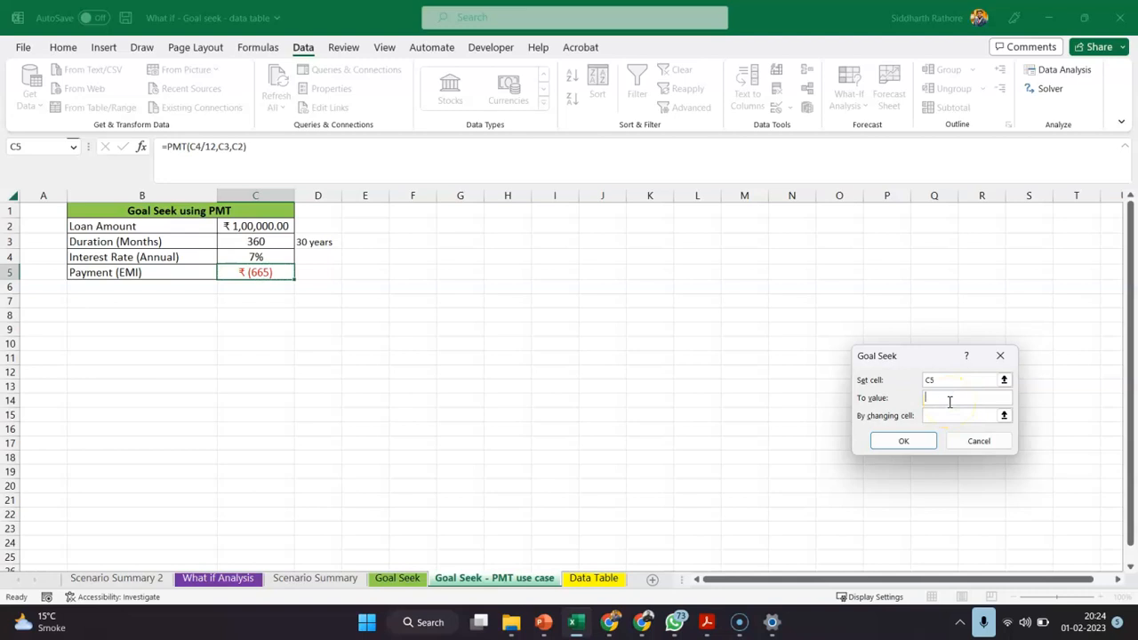
pyautogui.write('50000')
pyautogui.click(937, 414)
pyautogui.click(929, 417)
pyautogui.click(271, 226)
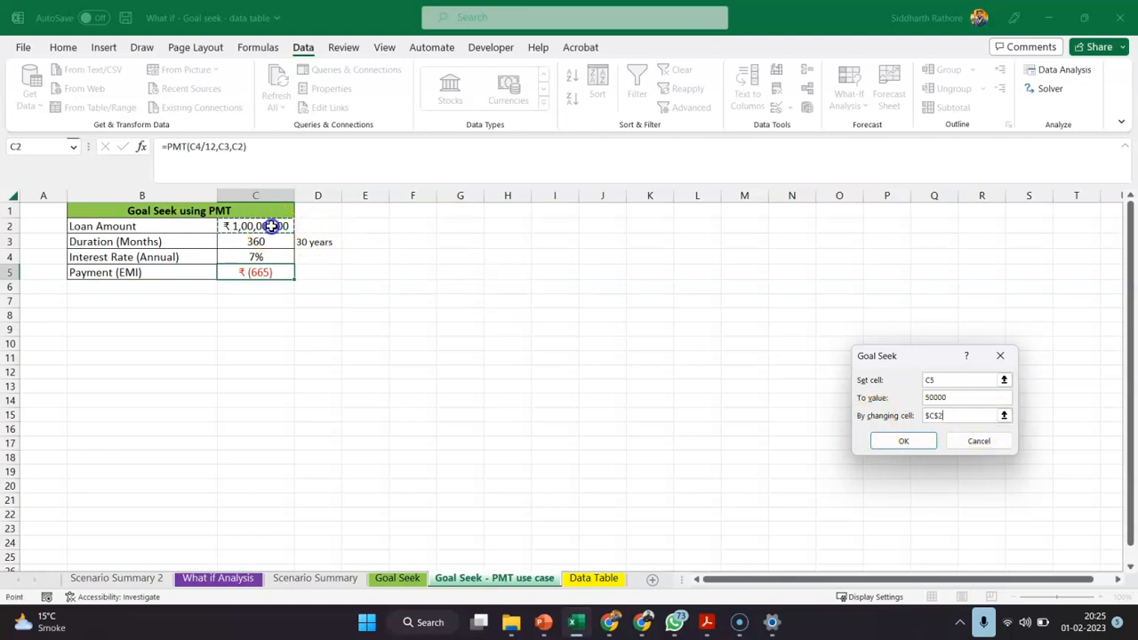
pyautogui.click(891, 440)
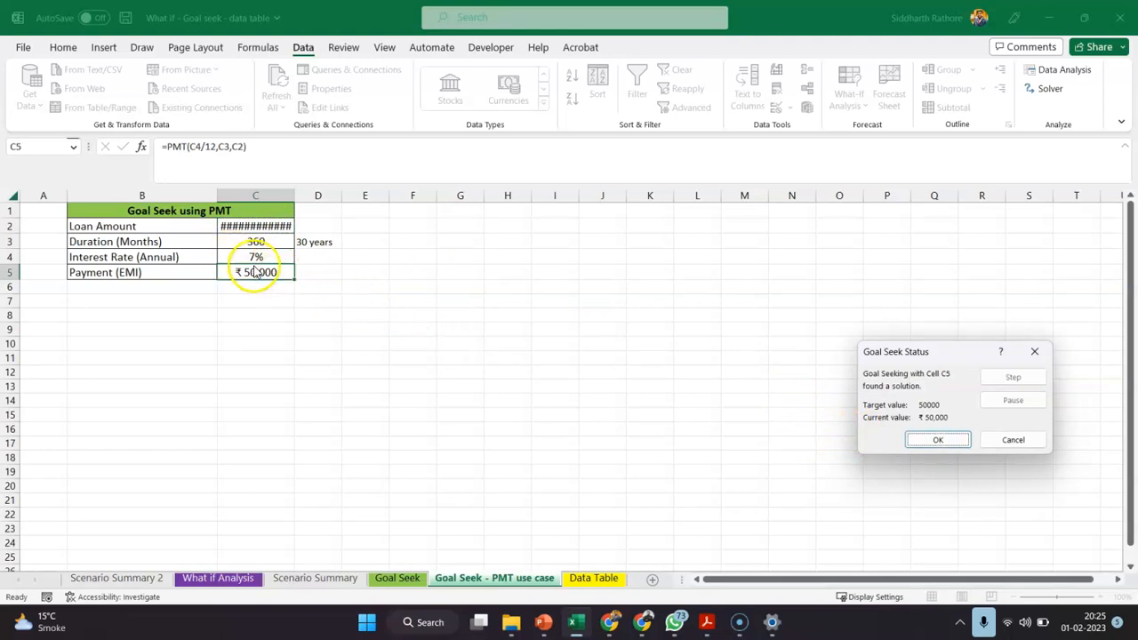
pyautogui.click(938, 440)
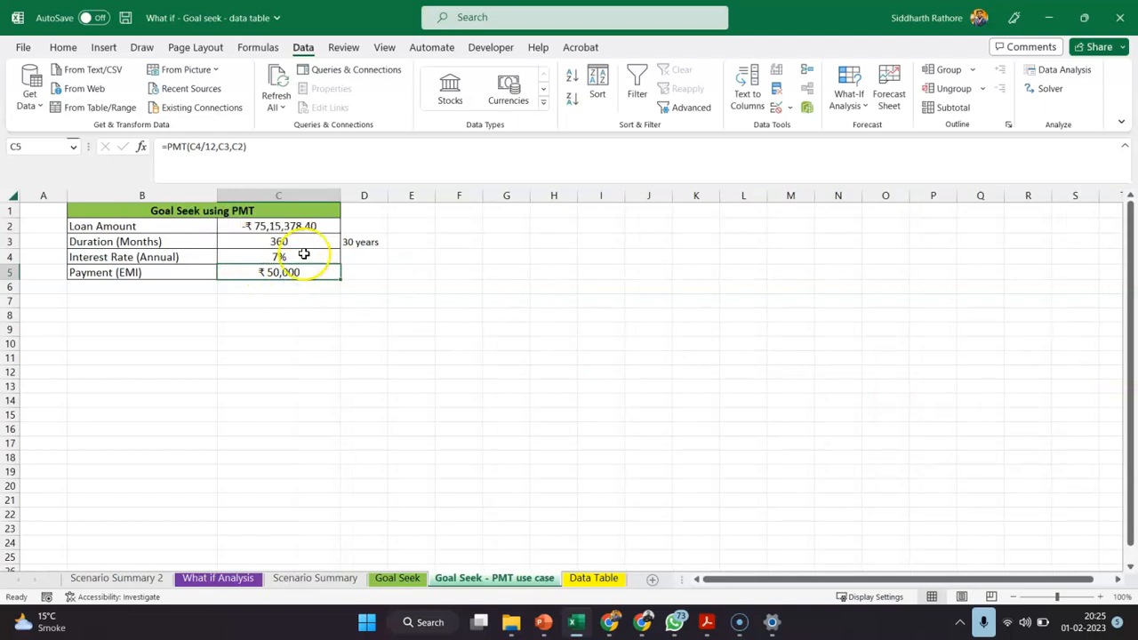
# Run Goal Seek to set the Payment (EMI) in C5 to -50000 by changing the Loan Amount in C2, and keep the solution
pyautogui.click(300, 277)
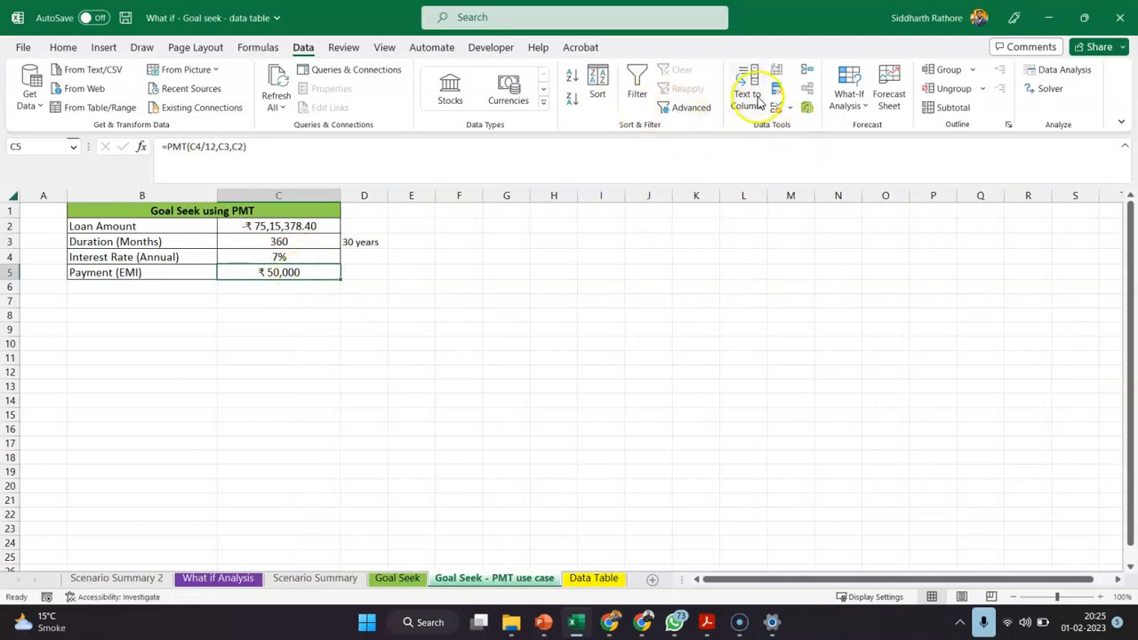
pyautogui.click(848, 96)
pyautogui.click(876, 153)
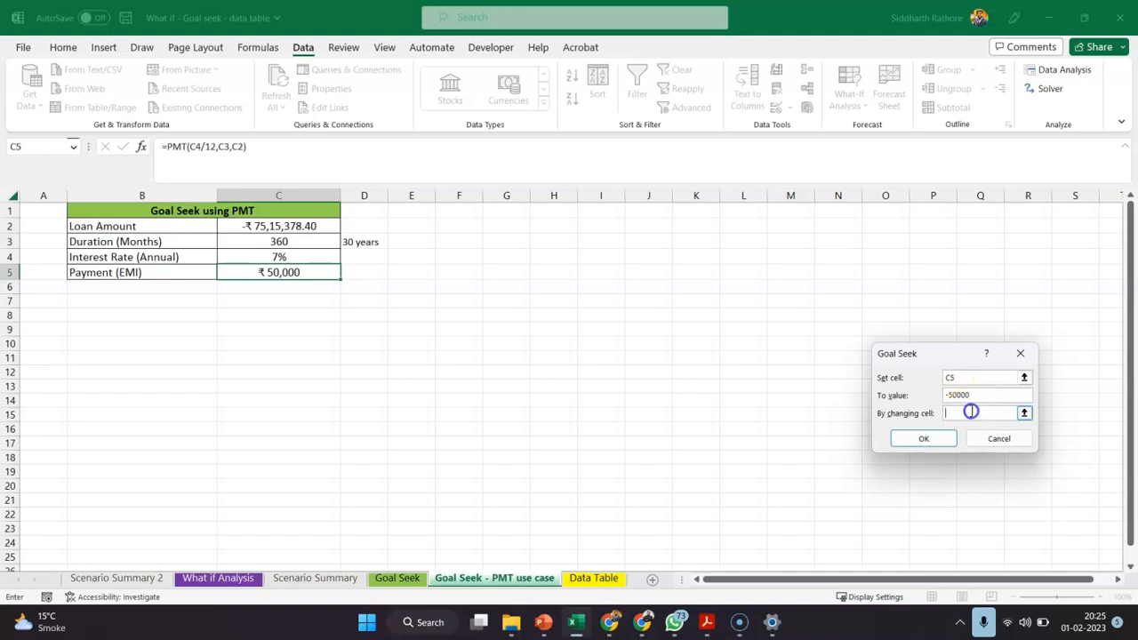
pyautogui.click(280, 226)
pyautogui.click(924, 440)
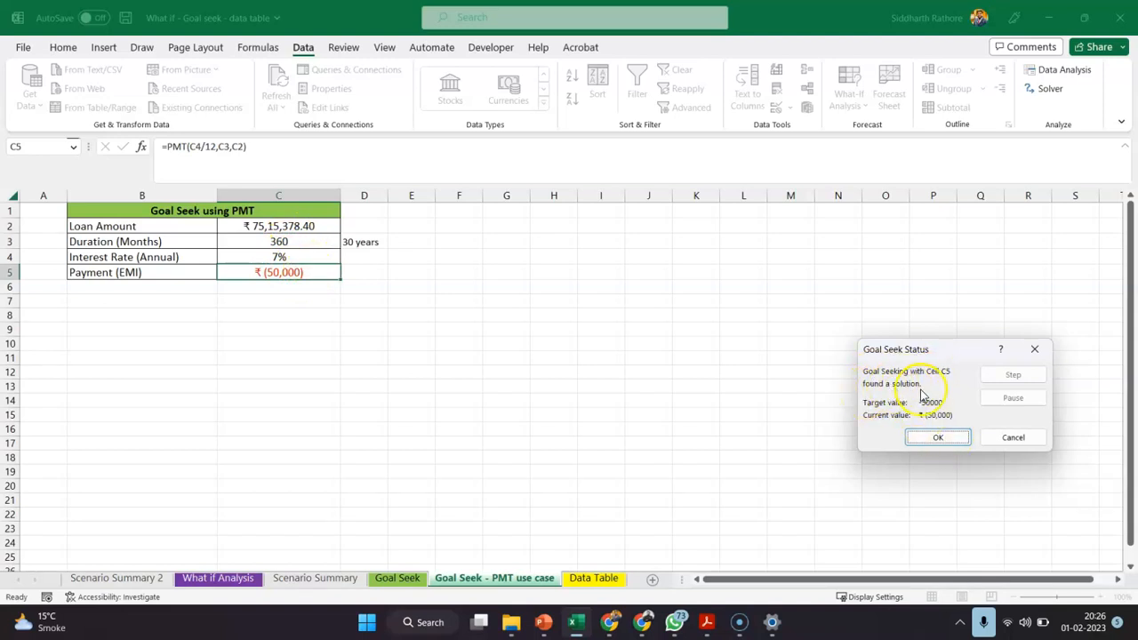
pyautogui.click(940, 437)
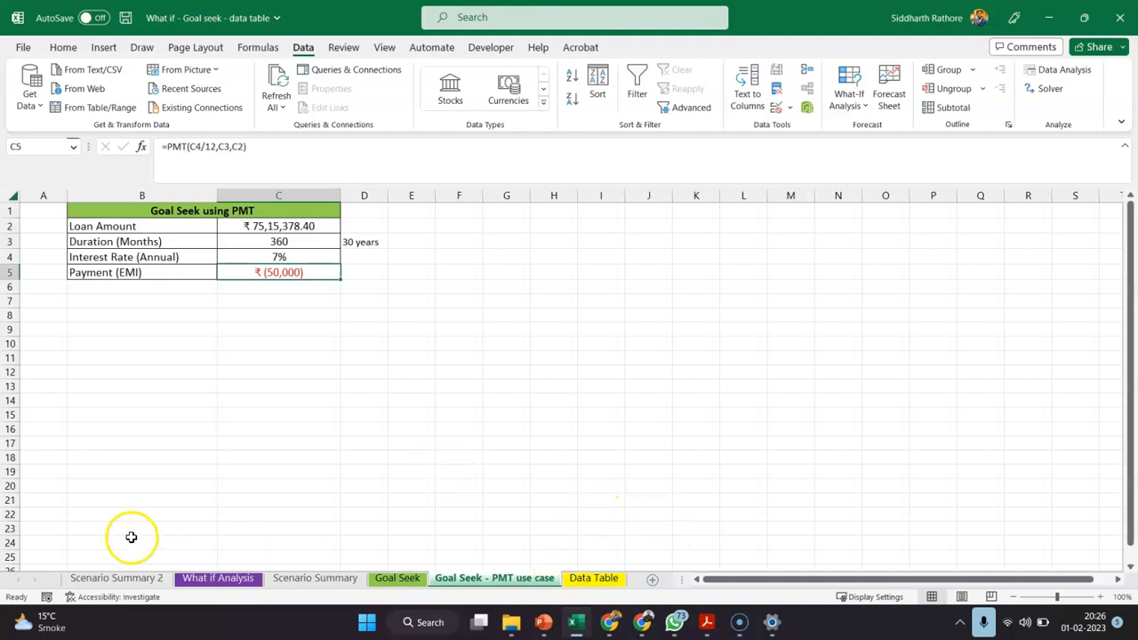
# Go to the Data Table sheet and link cell H13 to the model's Profit in D9
pyautogui.click(609, 578)
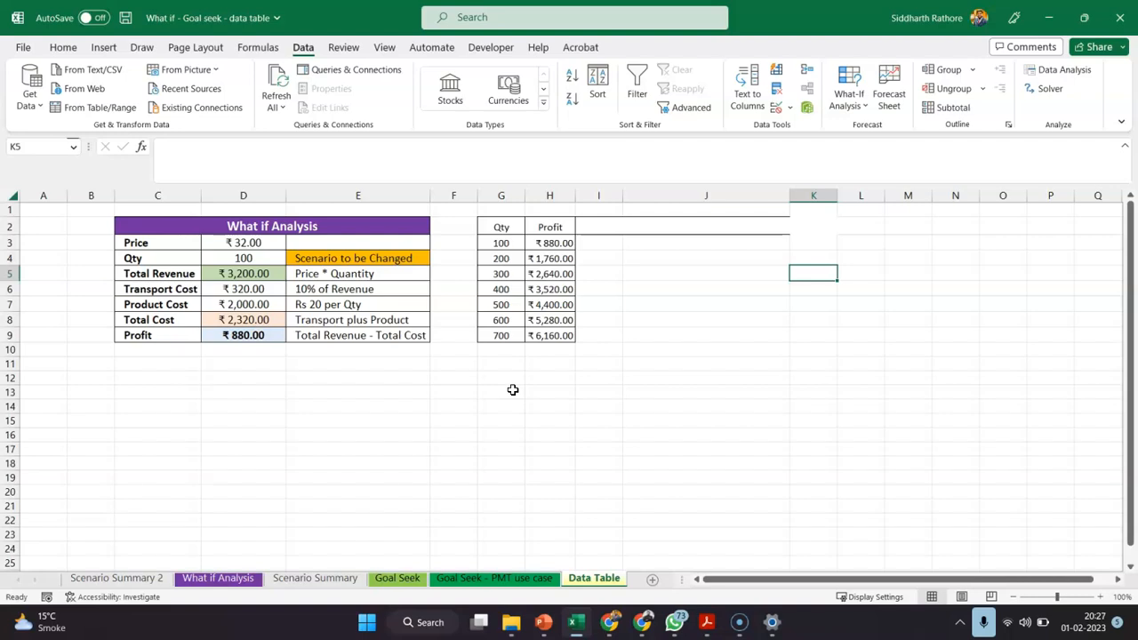
pyautogui.click(555, 396)
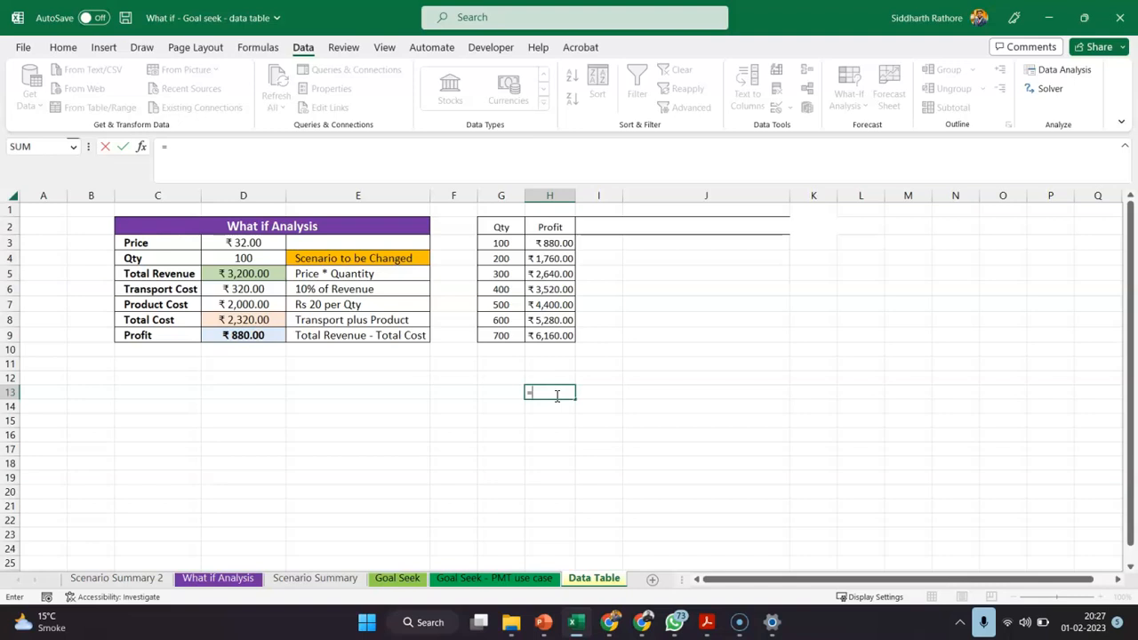
pyautogui.click(253, 334)
pyautogui.press('Return')
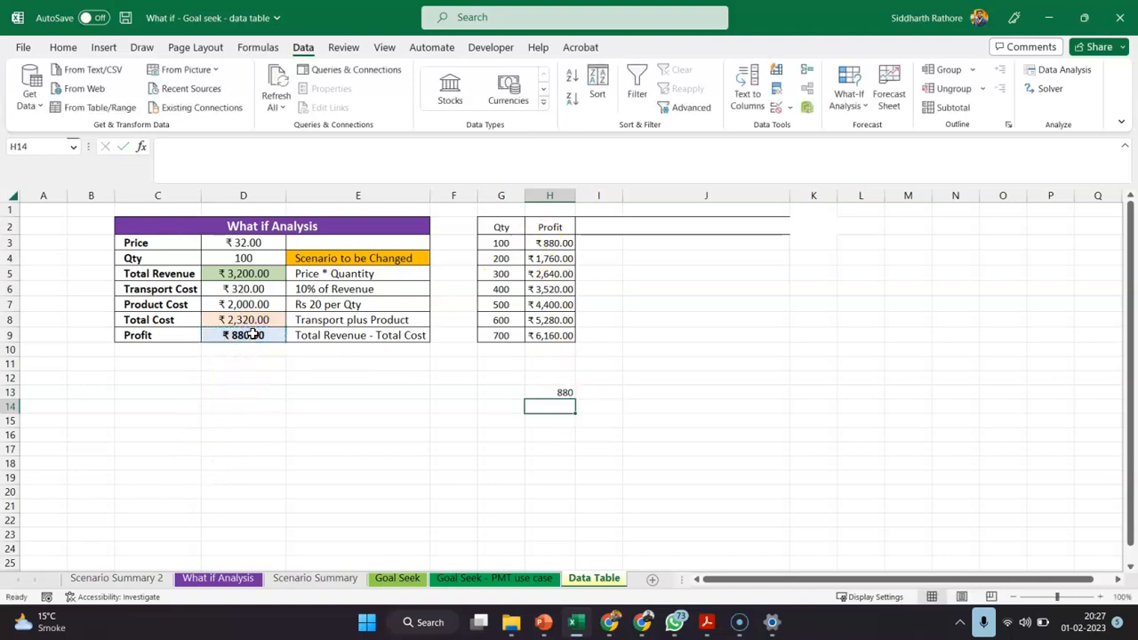
pyautogui.click(542, 393)
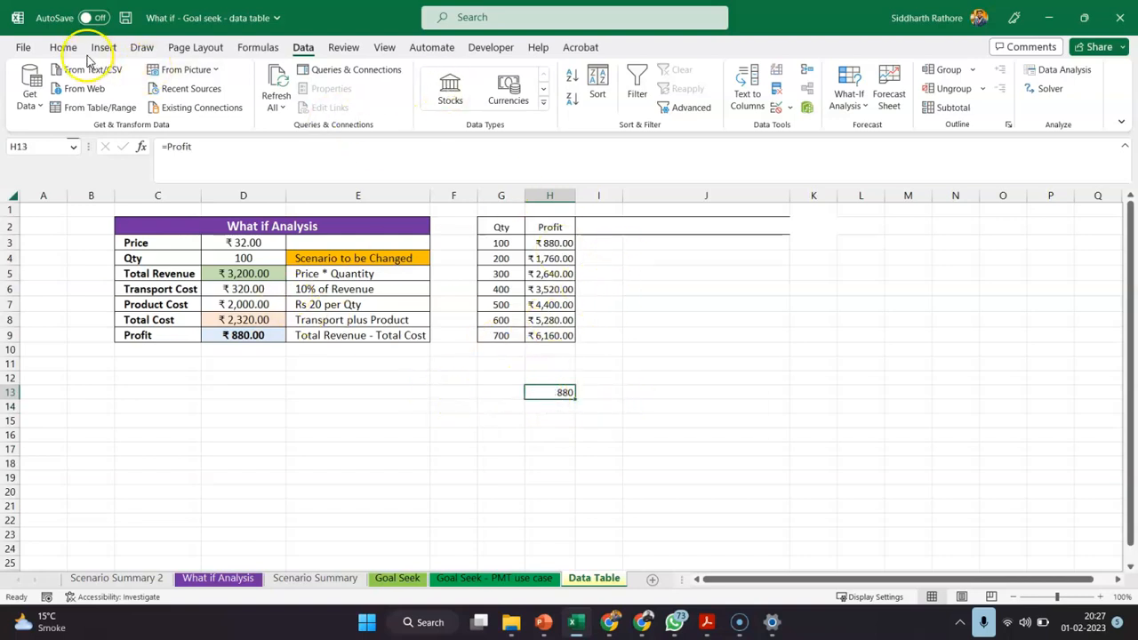
pyautogui.click(861, 104)
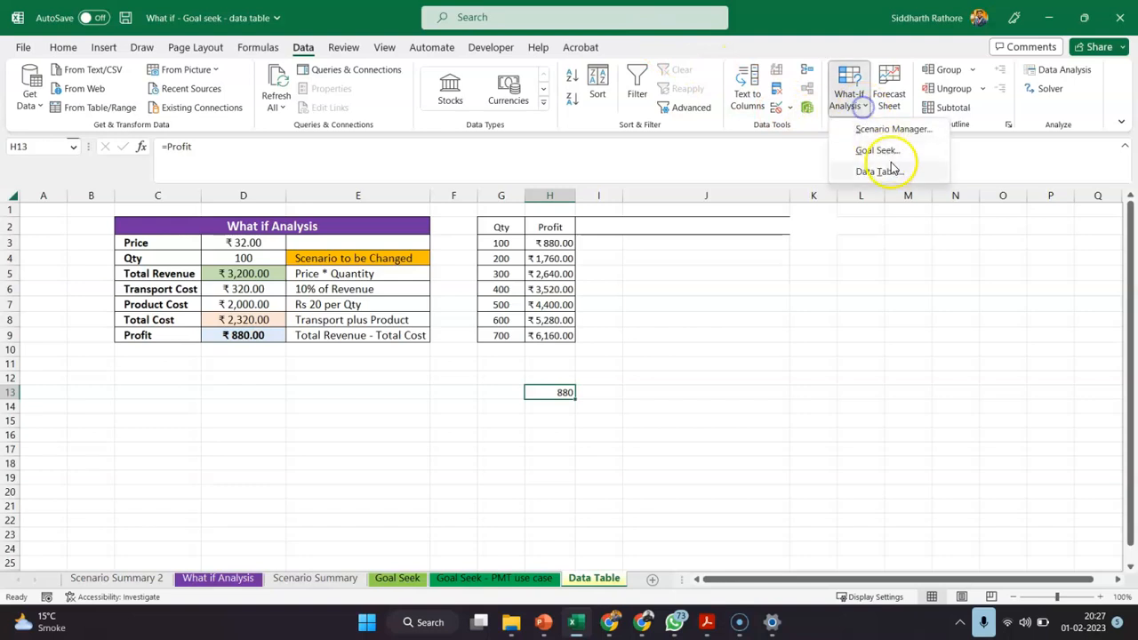
pyautogui.click(894, 178)
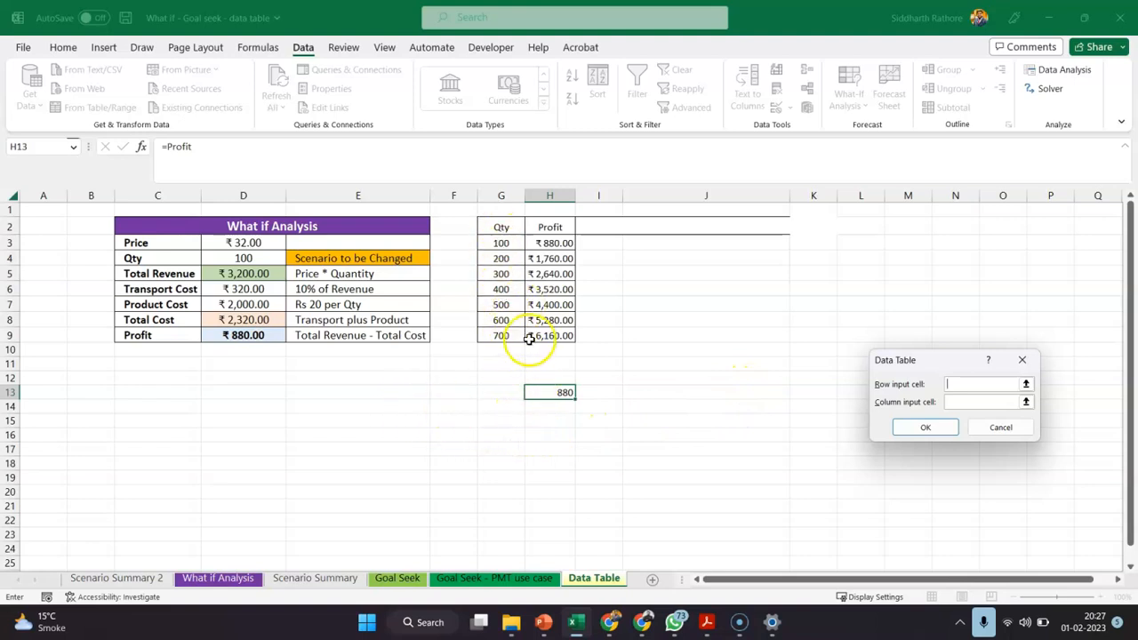
pyautogui.moveTo(510, 256); pyautogui.dragTo(517, 336)
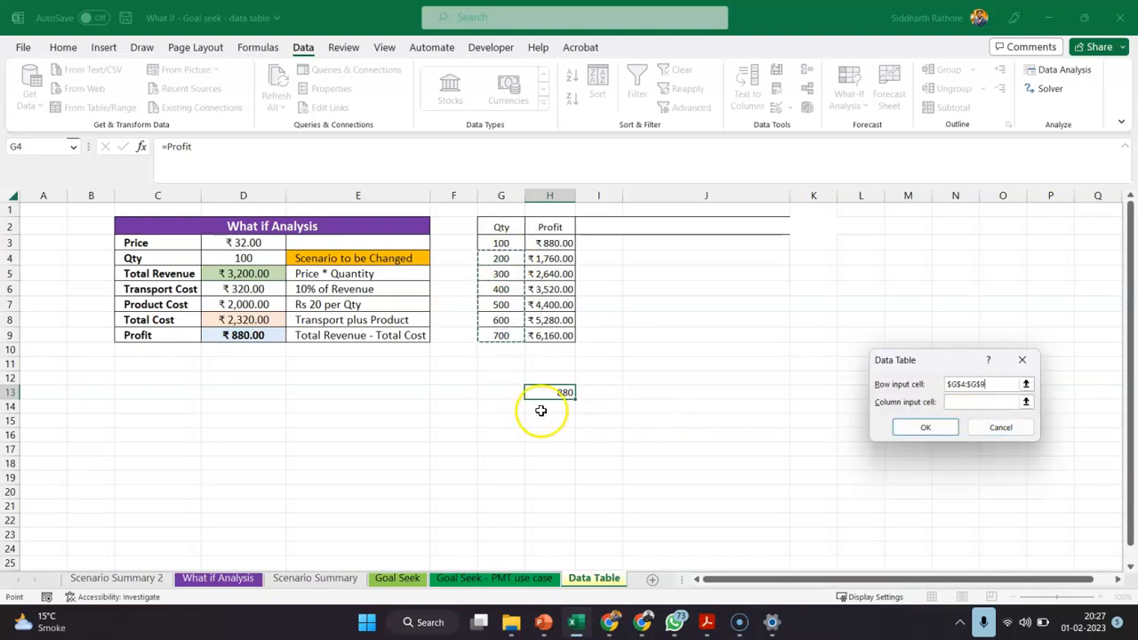
pyautogui.press('Escape')
pyautogui.moveTo(511, 258); pyautogui.dragTo(507, 335)
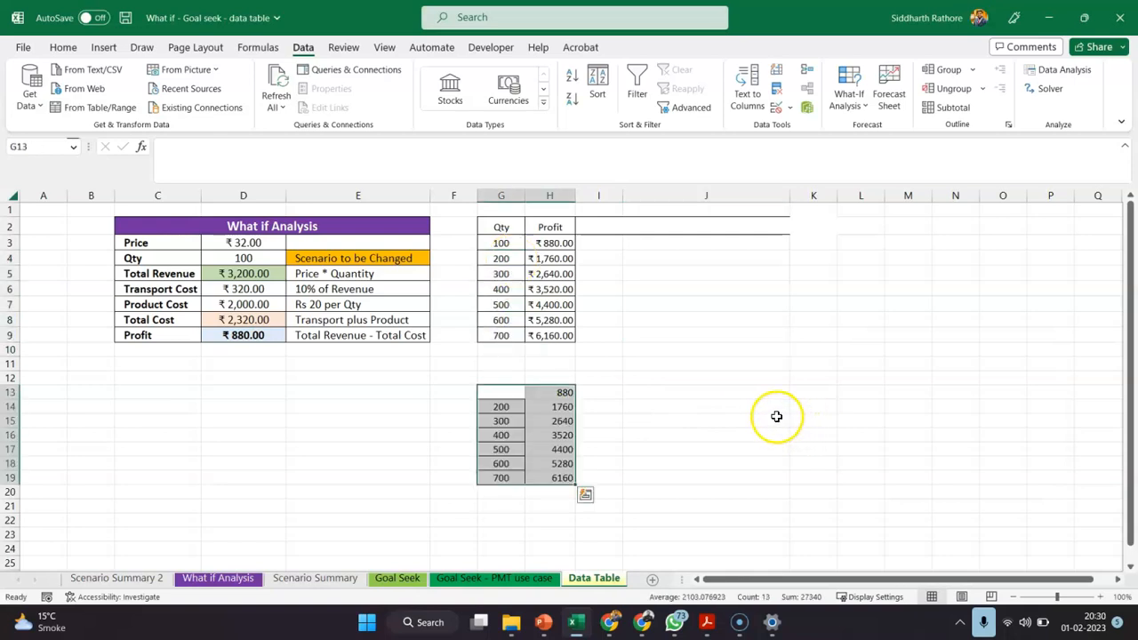
# Clear the contents of the trial data table below the Qty and Profit table, across G13:I19
pyautogui.click(774, 418)
pyautogui.click(689, 380)
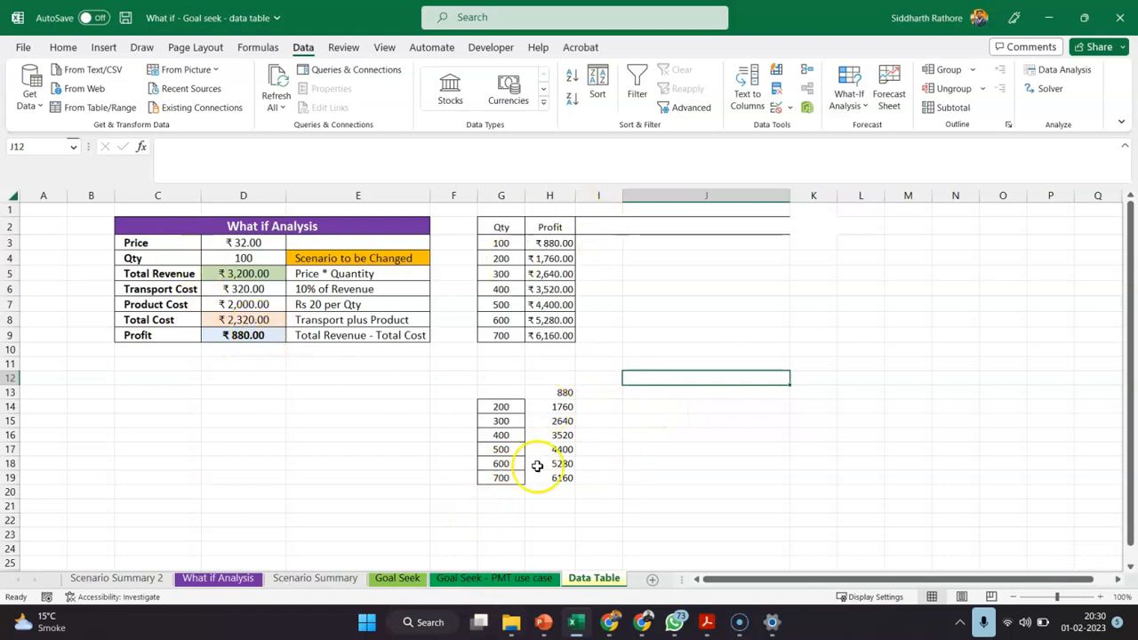
pyautogui.click(511, 392)
pyautogui.moveTo(540, 388); pyautogui.dragTo(582, 469)
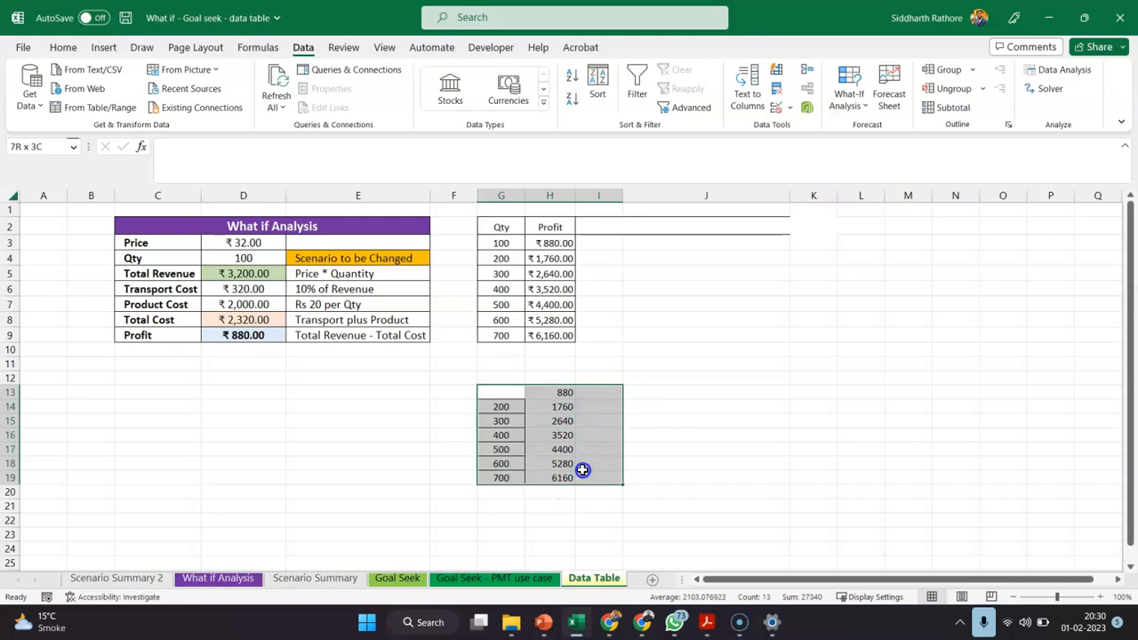
pyautogui.press('Delete')
pyautogui.click(700, 405)
# Enter a formula in H13 that references the Profit value in D9
pyautogui.click(573, 438)
pyautogui.click(553, 406)
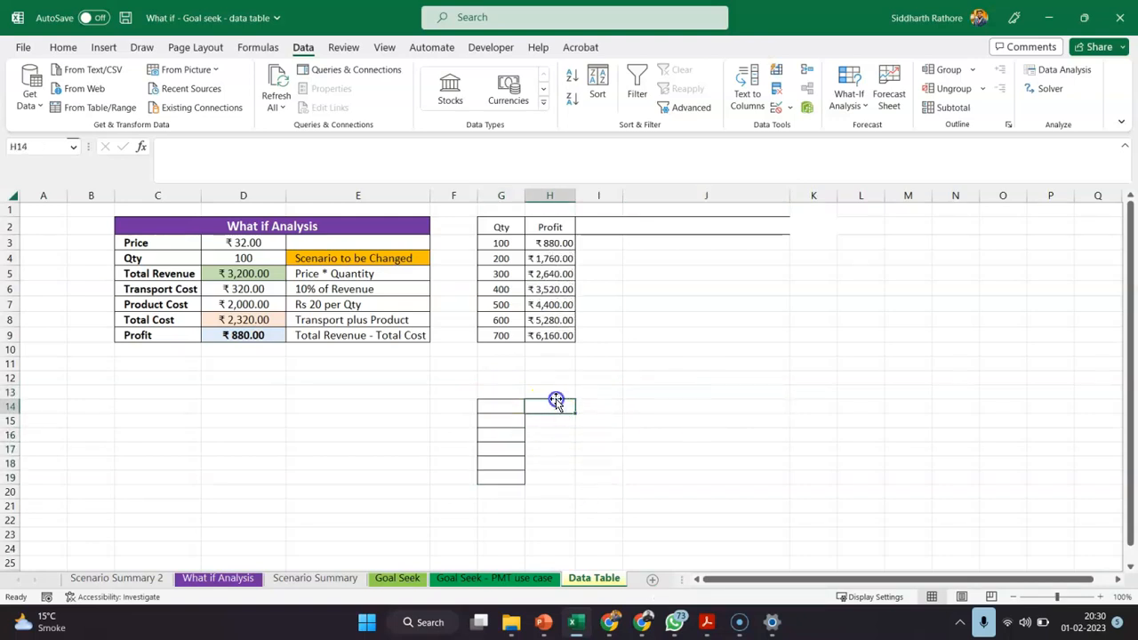
pyautogui.click(554, 394)
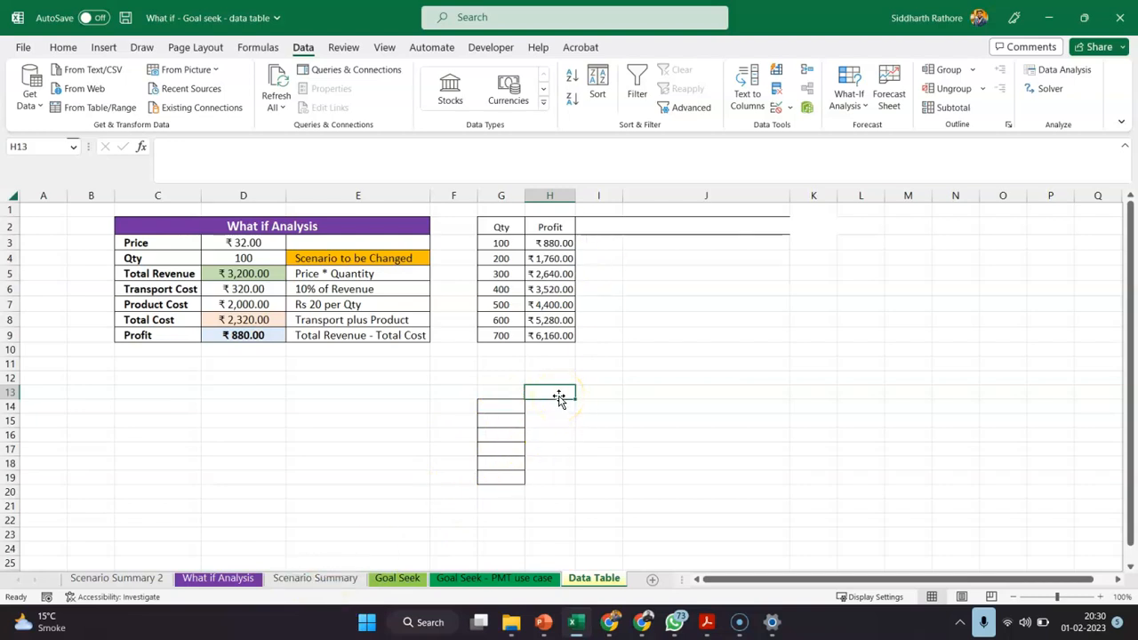
pyautogui.write('=')
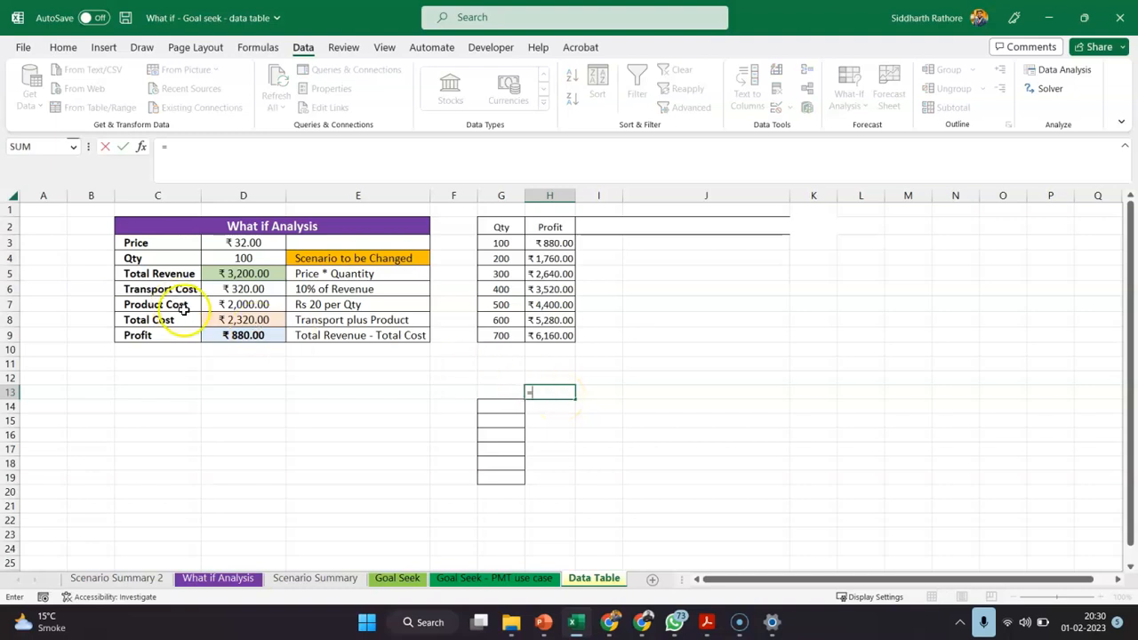
pyautogui.click(249, 335)
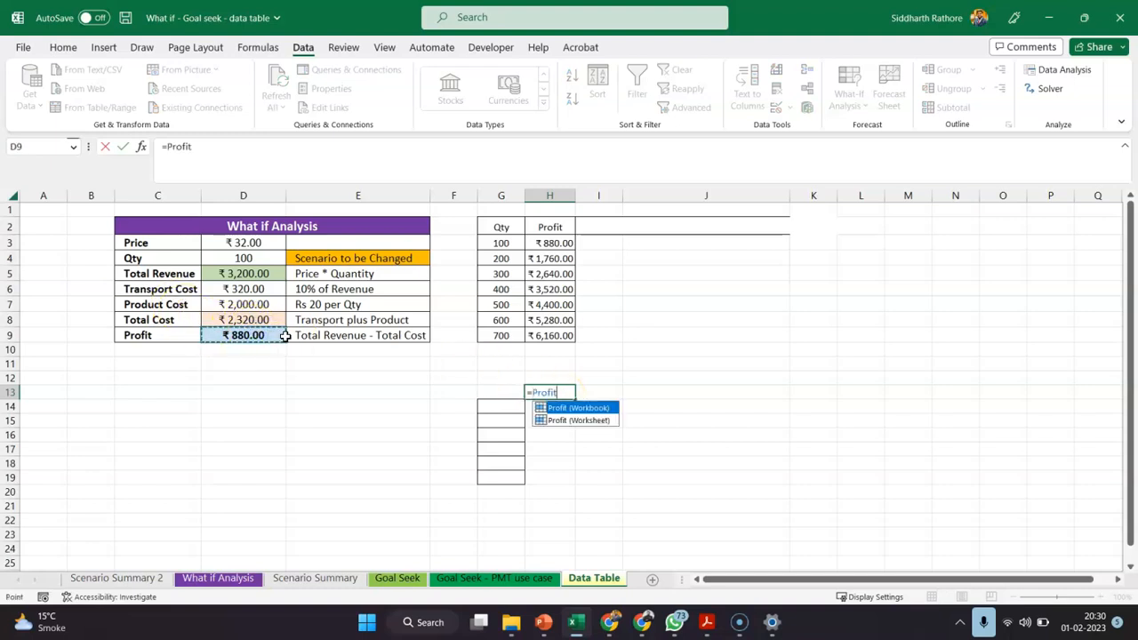
pyautogui.press('Return')
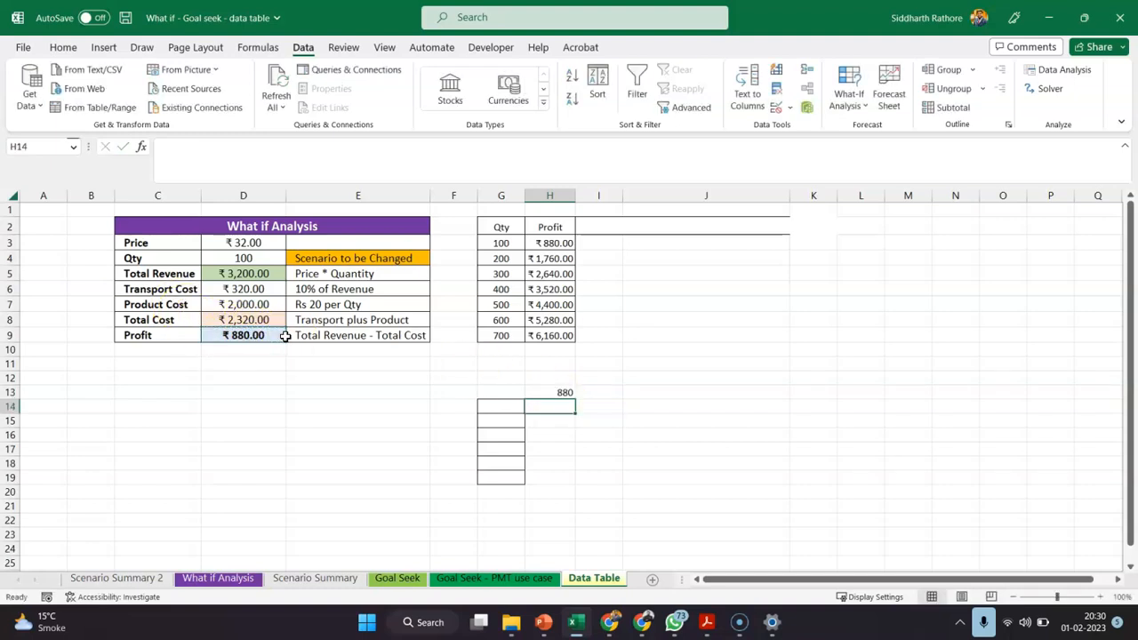
# Format the linked Profit value in H13 as Currency in rupees
pyautogui.click(553, 392)
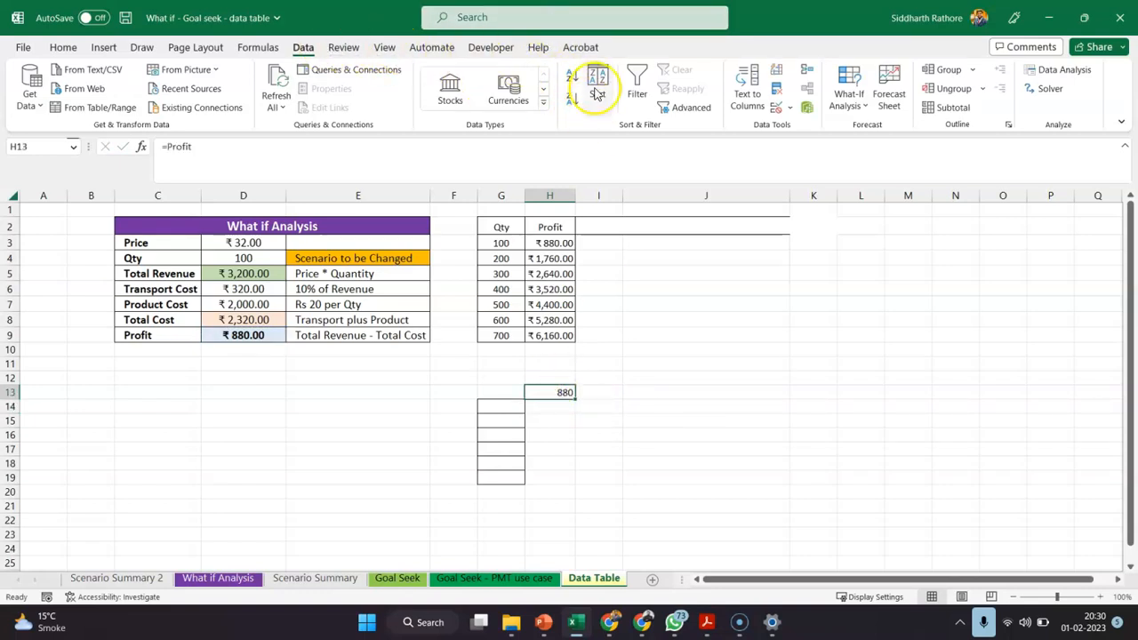
pyautogui.click(503, 101)
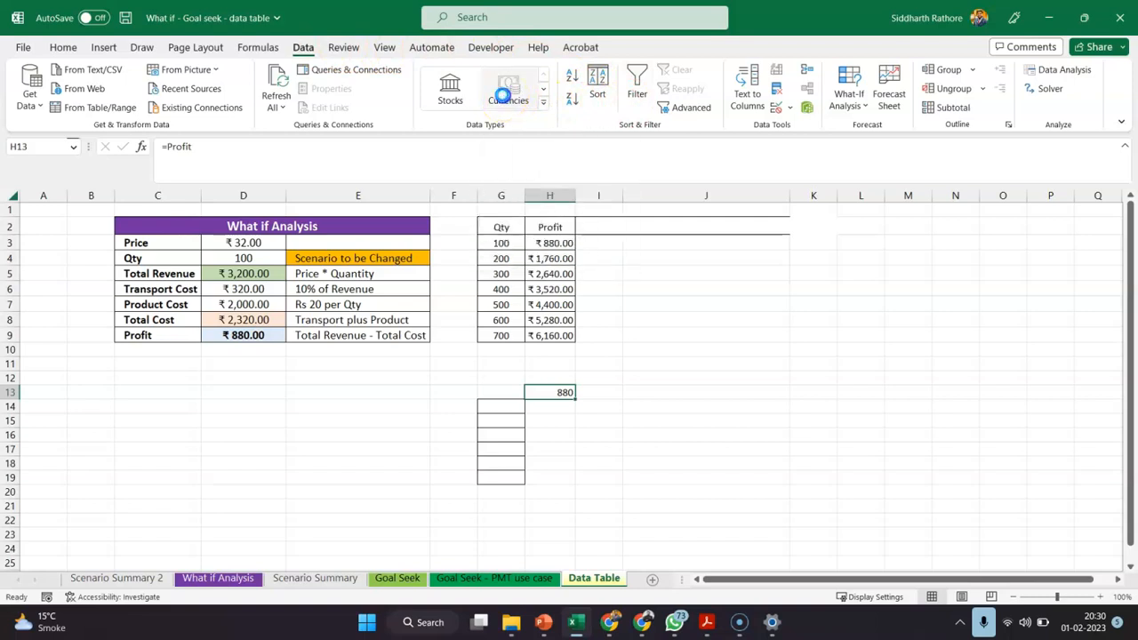
pyautogui.click(580, 352)
pyautogui.click(68, 50)
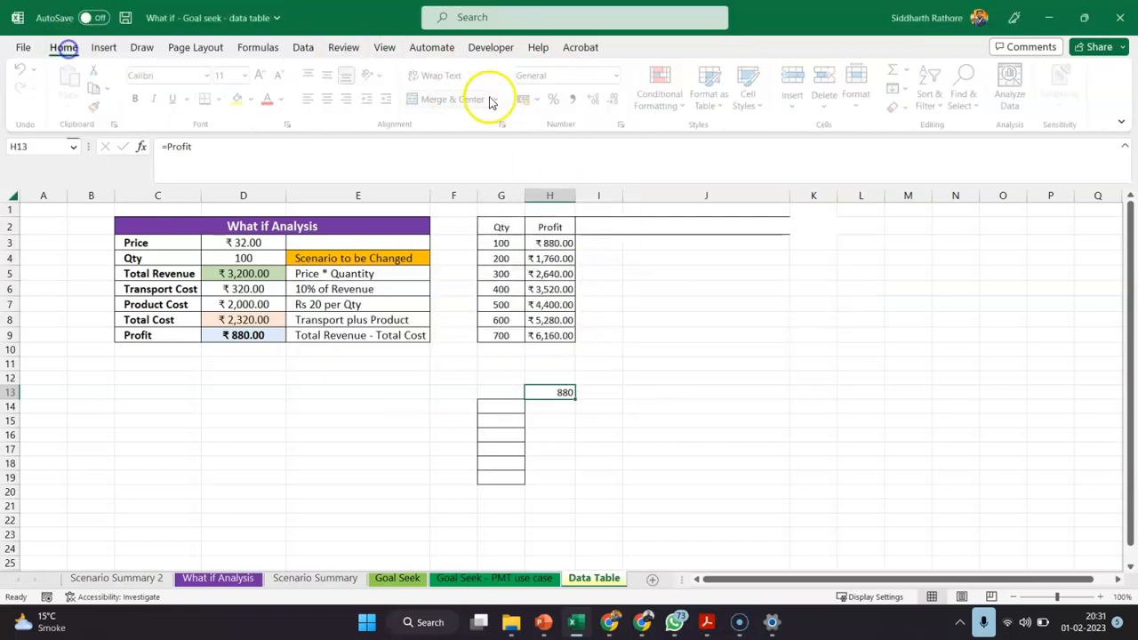
pyautogui.click(530, 99)
pyautogui.click(659, 438)
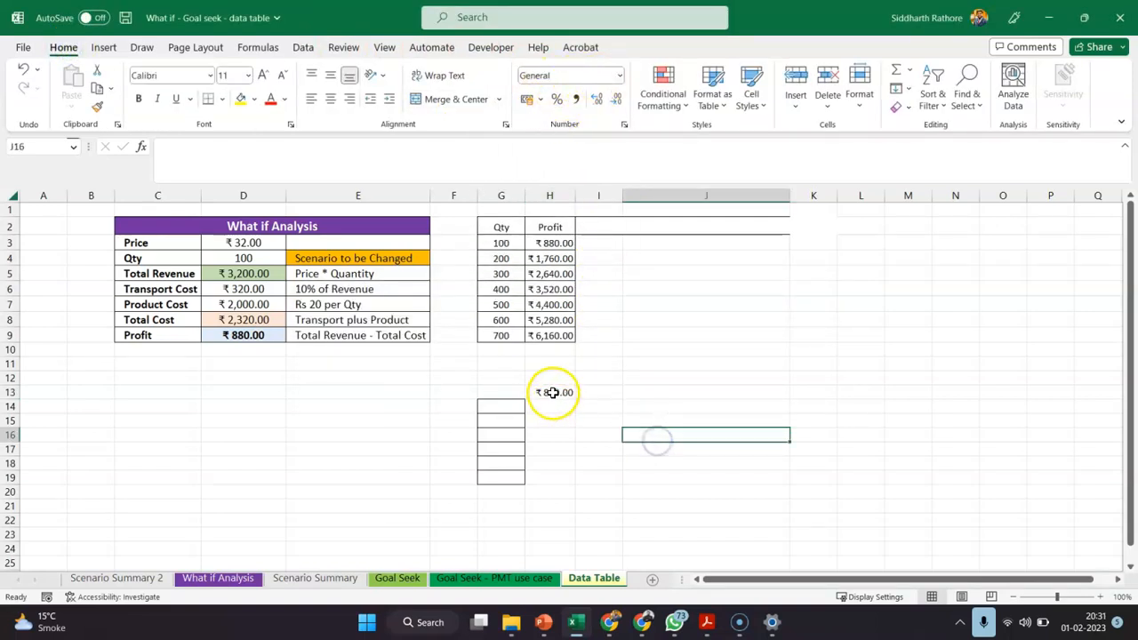
pyautogui.click(552, 392)
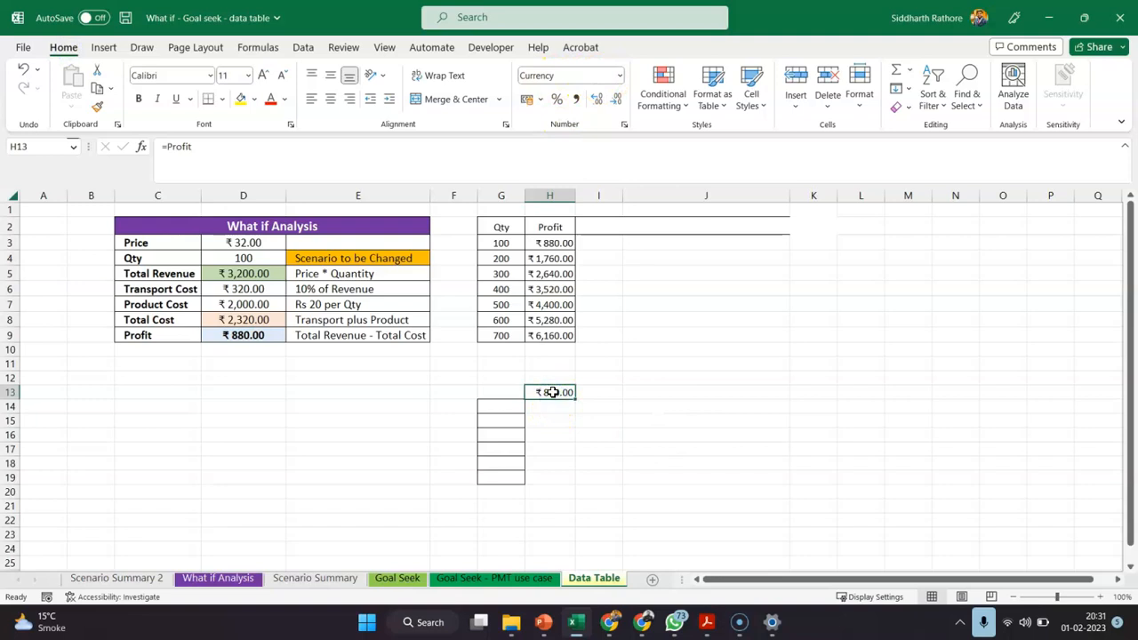
# Create a one-variable data table over G13:H19 with the Qty cell D4 as the column input cell
pyautogui.moveTo(518, 392); pyautogui.dragTo(564, 480)
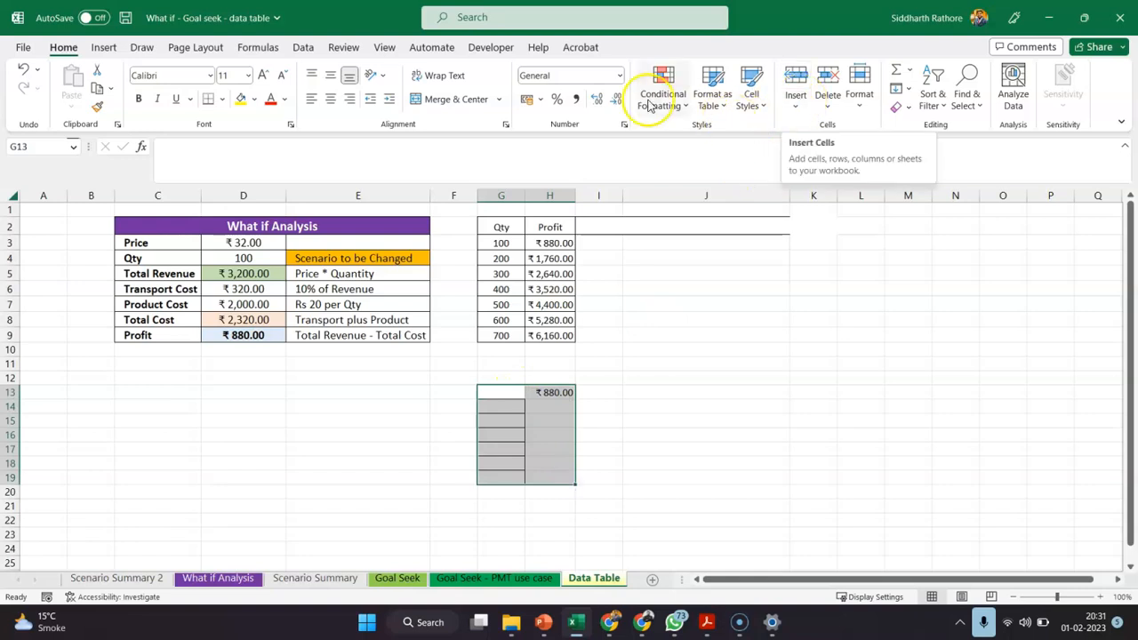
pyautogui.click(303, 47)
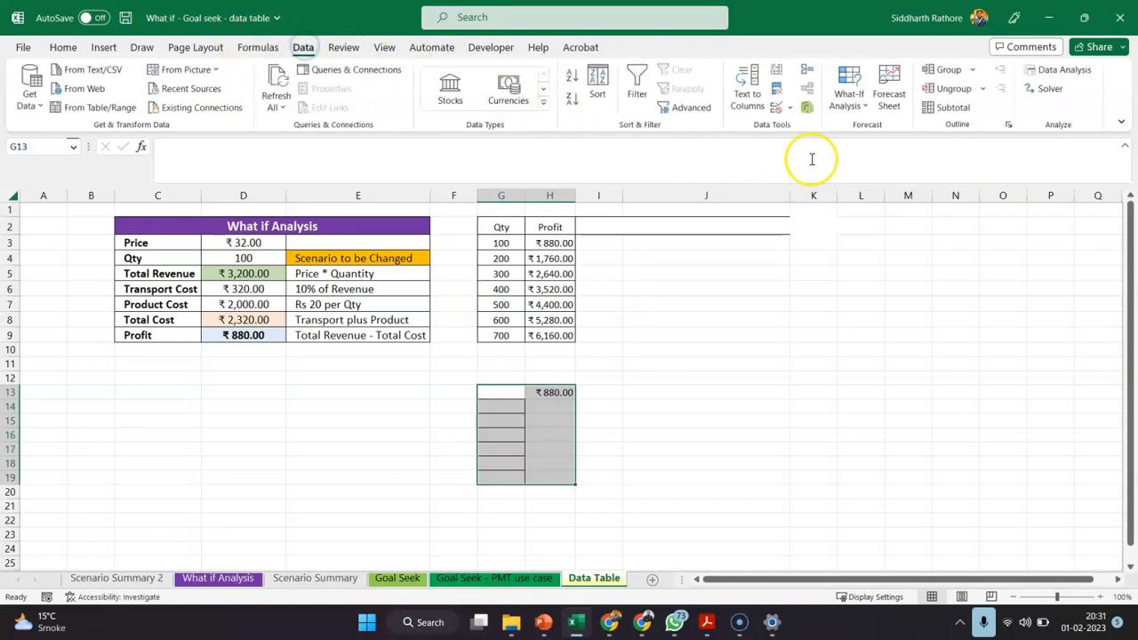
pyautogui.click(849, 100)
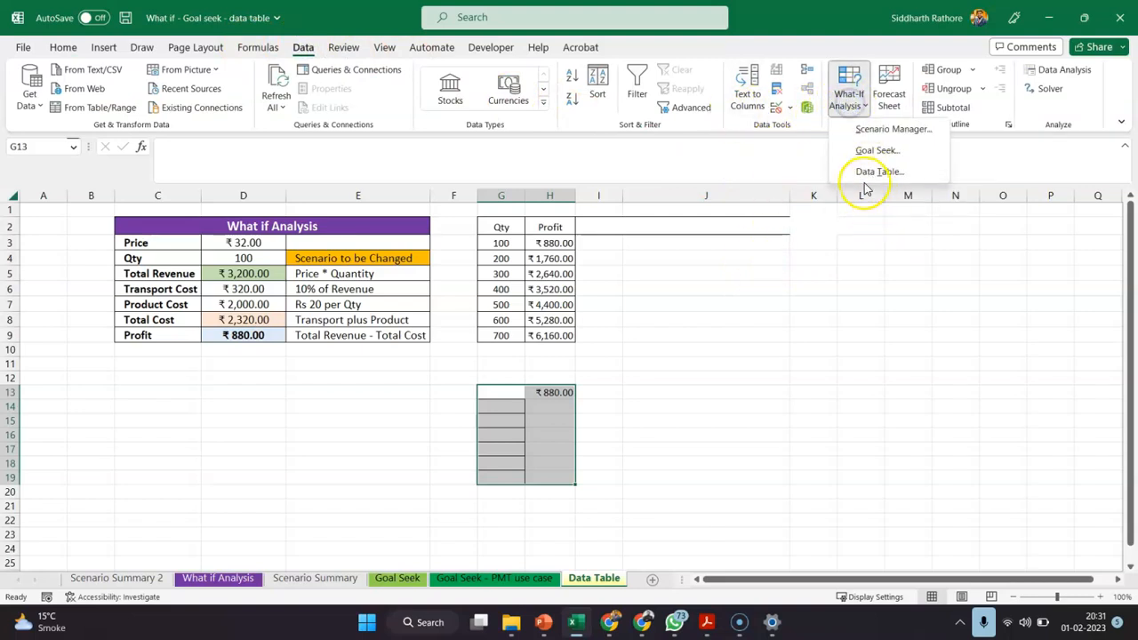
pyautogui.click(869, 174)
pyautogui.click(970, 402)
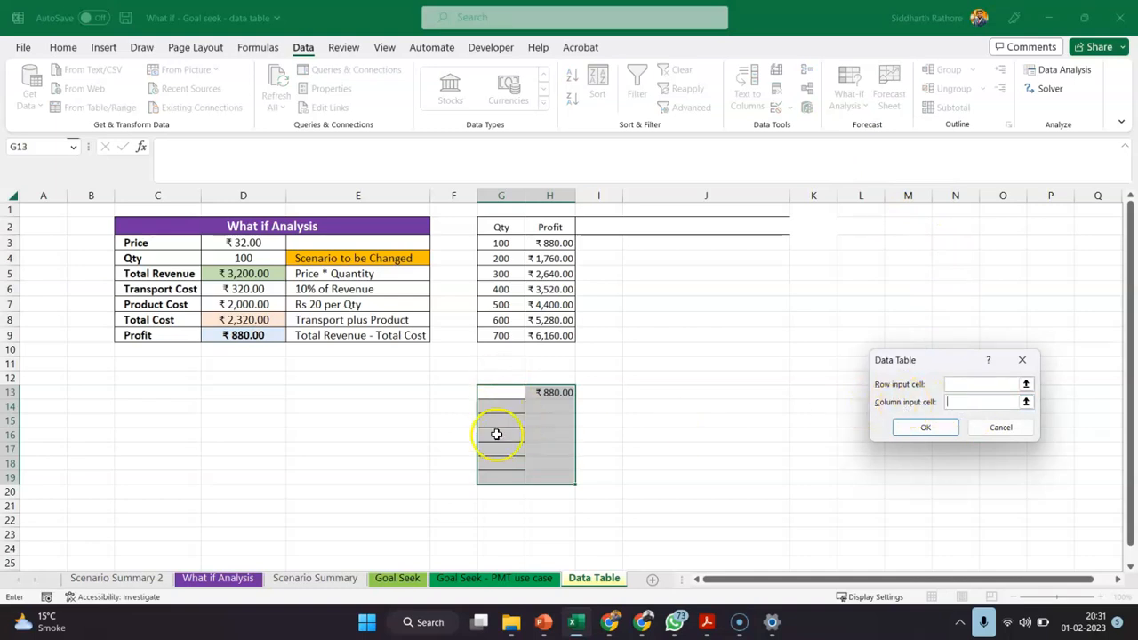
pyautogui.click(252, 260)
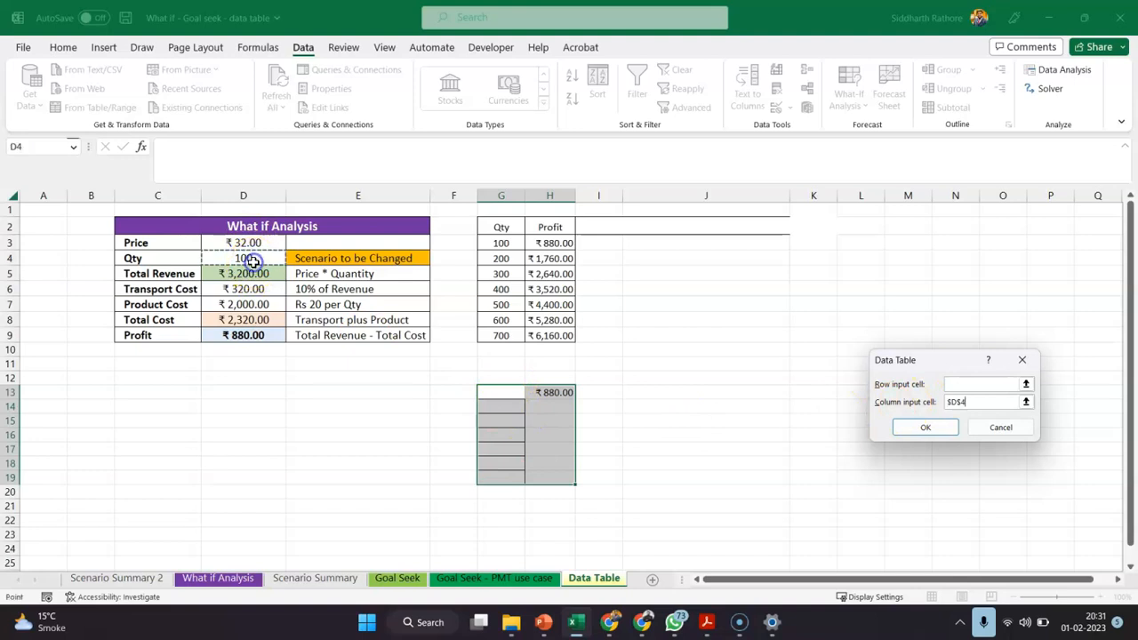
pyautogui.click(925, 428)
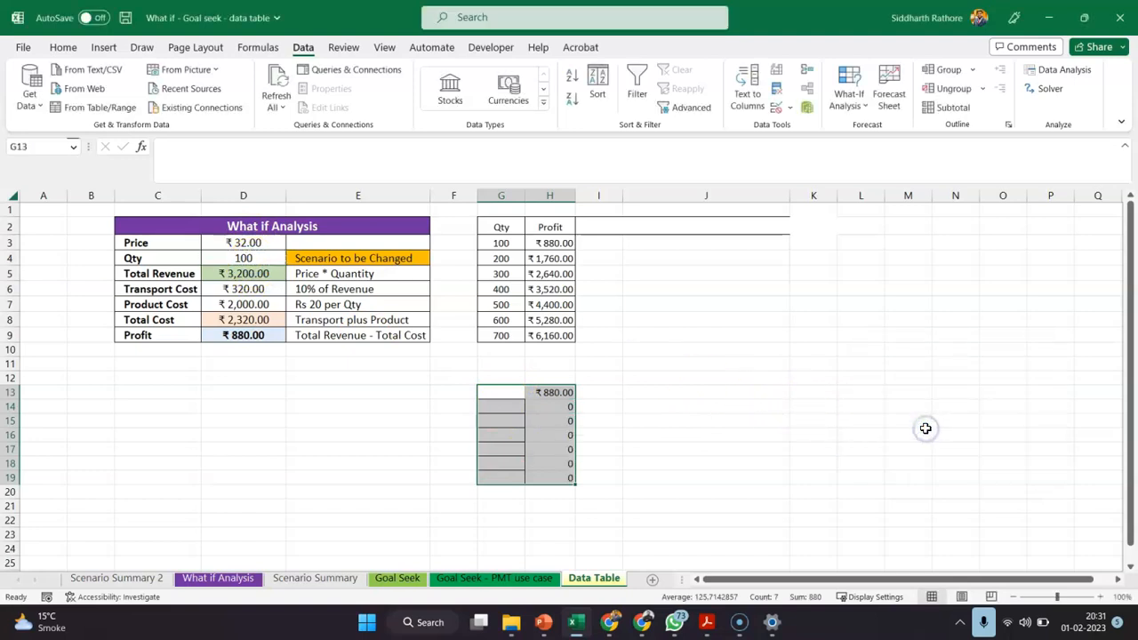
# Copy the Qty values 200 to 700 from G4:G9 into the data table's input column G14:G19
pyautogui.click(617, 406)
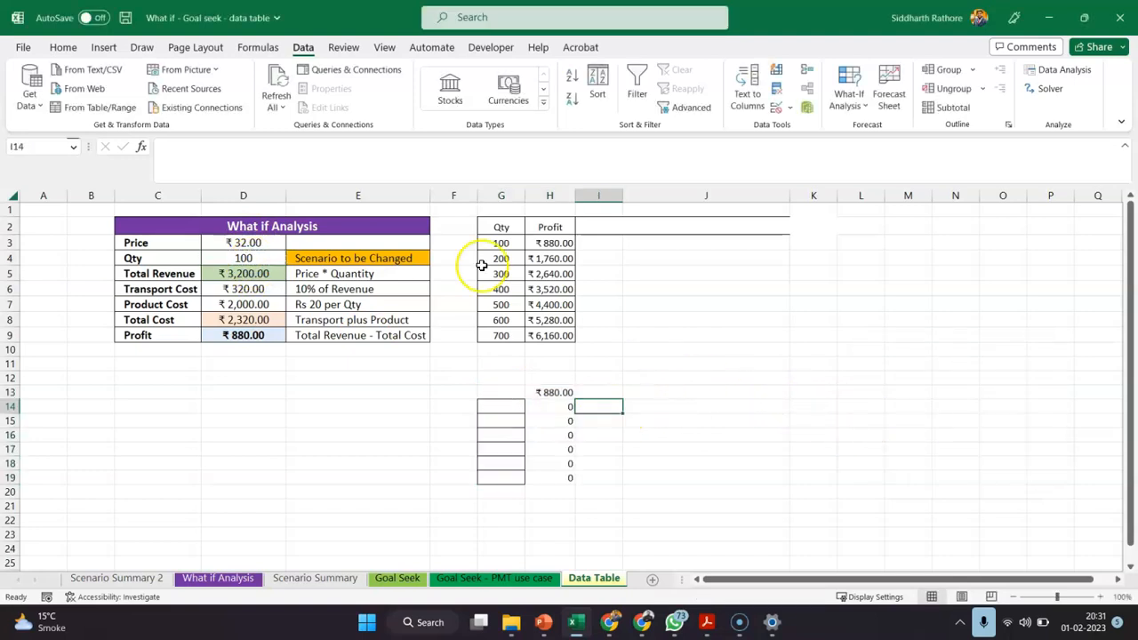
pyautogui.moveTo(493, 255); pyautogui.dragTo(502, 336)
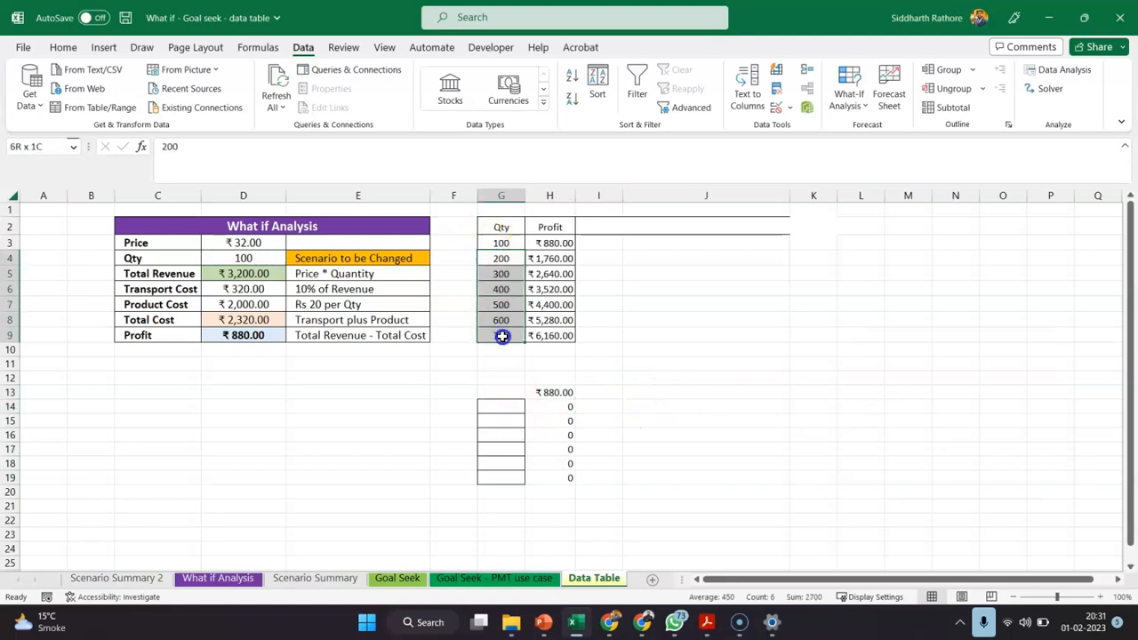
pyautogui.hotkey('ctrl', 'c')
pyautogui.click(503, 406)
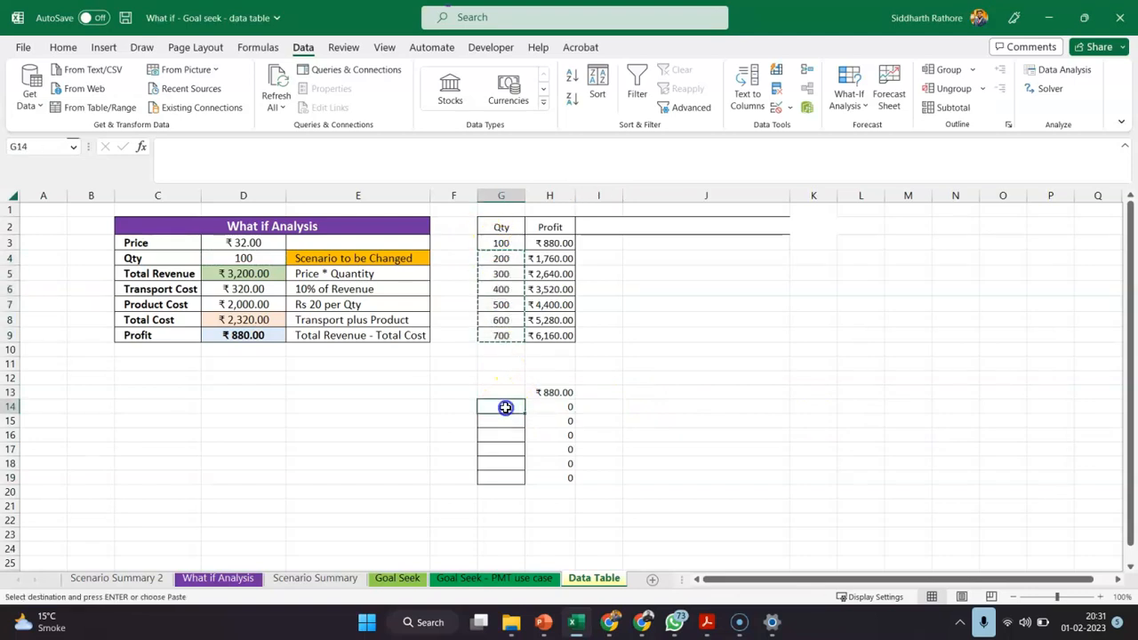
pyautogui.hotkey('ctrl', 'v')
pyautogui.click(698, 406)
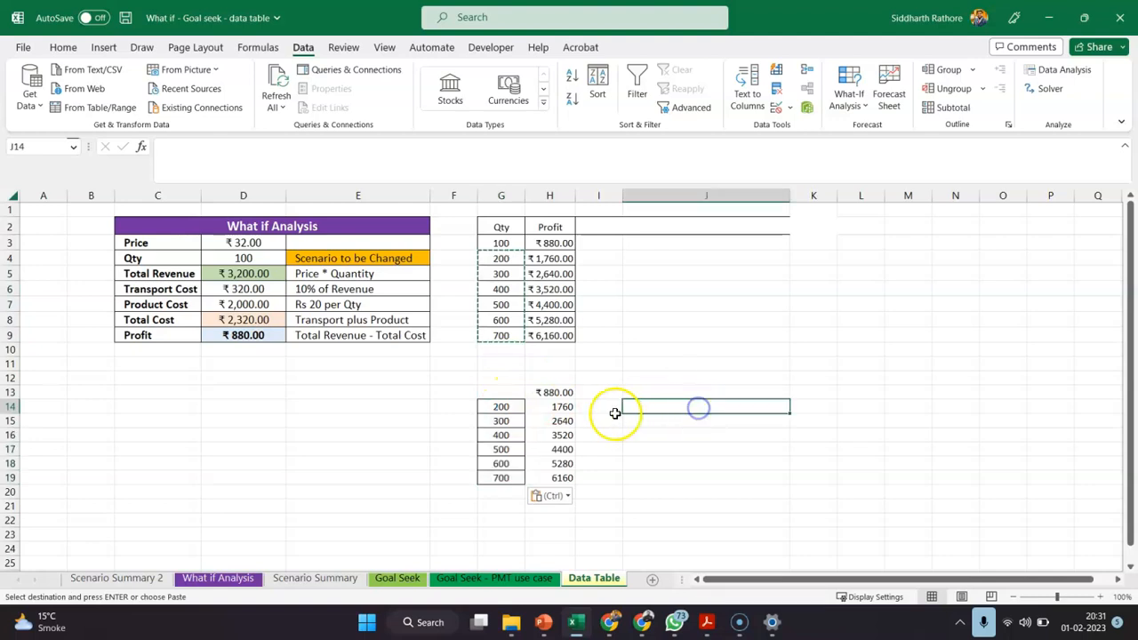
# Format the data table's calculated Profit results in H14:H19 as Currency in rupees
pyautogui.click(561, 406)
pyautogui.click(563, 466)
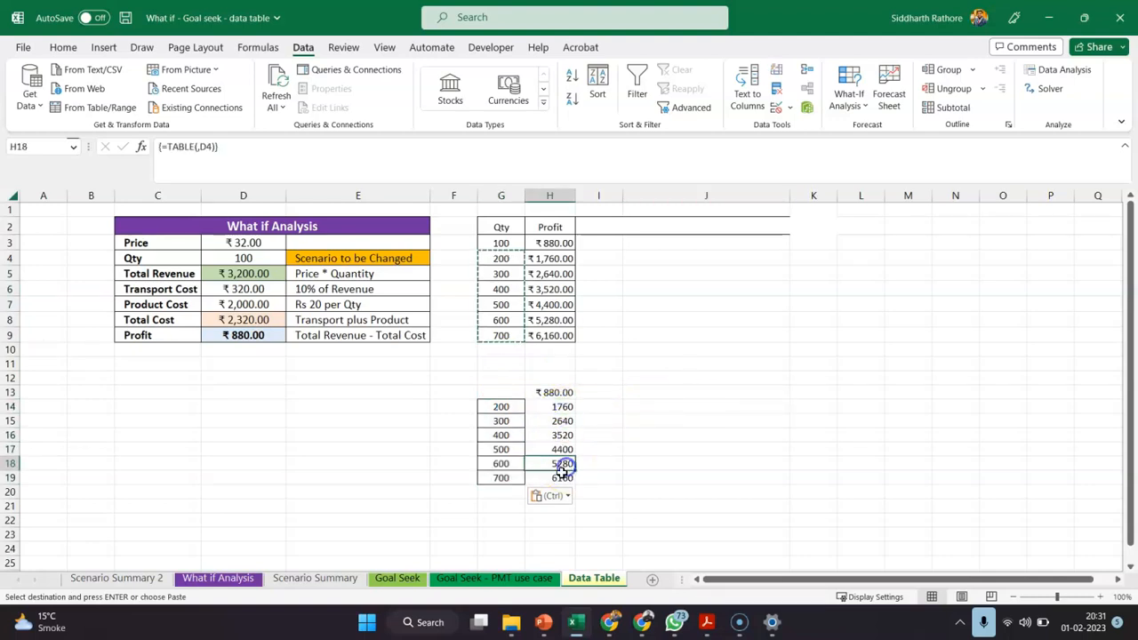
pyautogui.click(559, 448)
pyautogui.moveTo(561, 406); pyautogui.dragTo(565, 478)
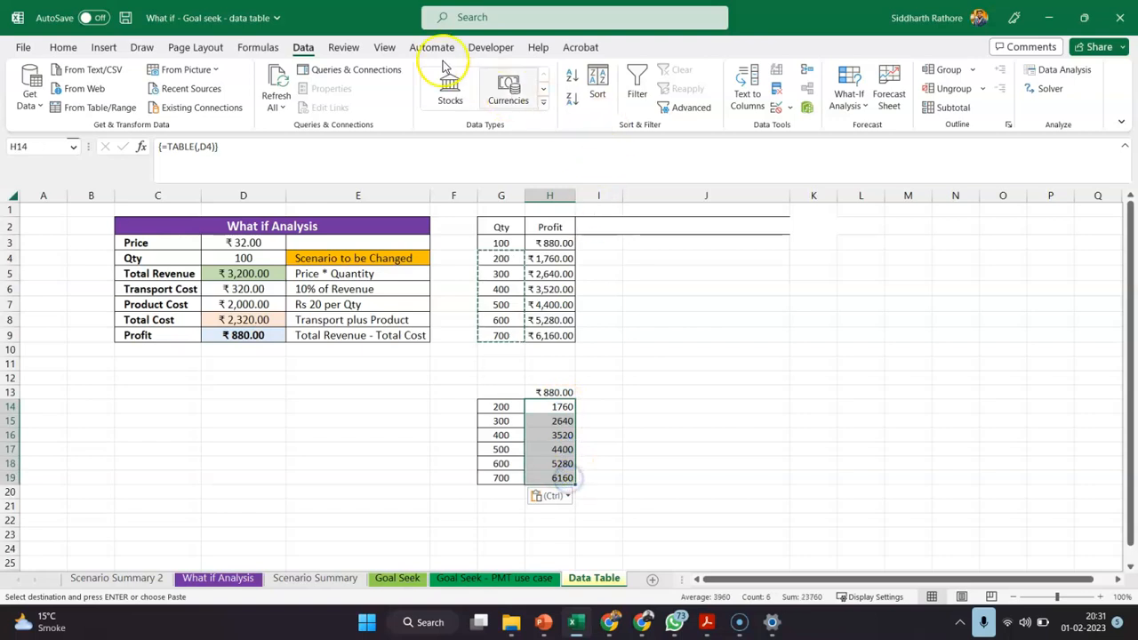
pyautogui.click(138, 46)
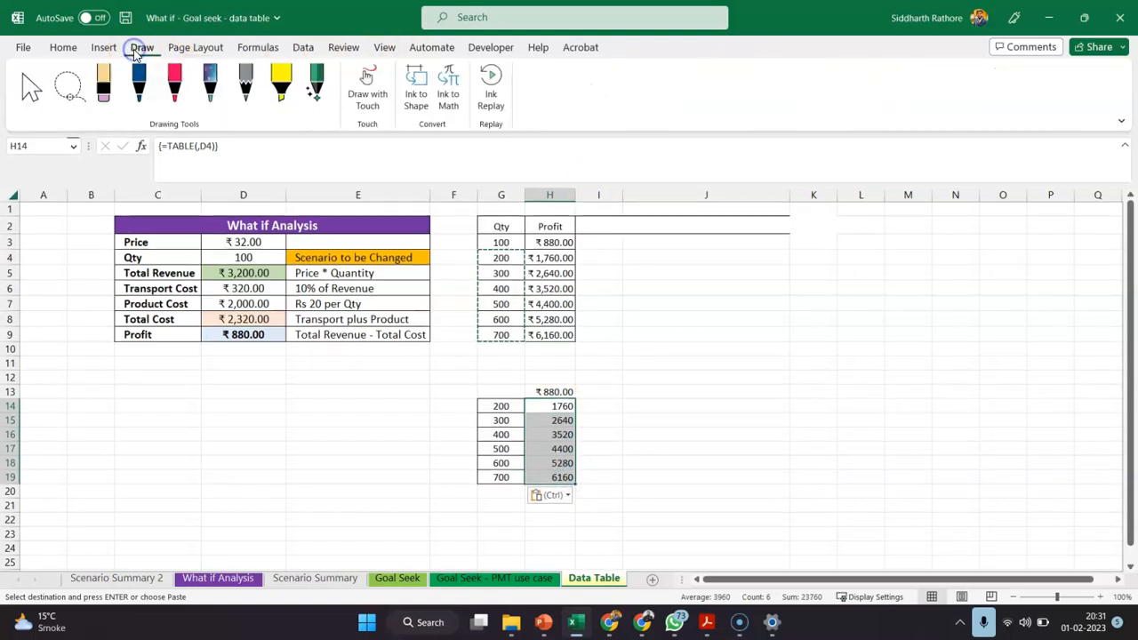
pyautogui.click(63, 47)
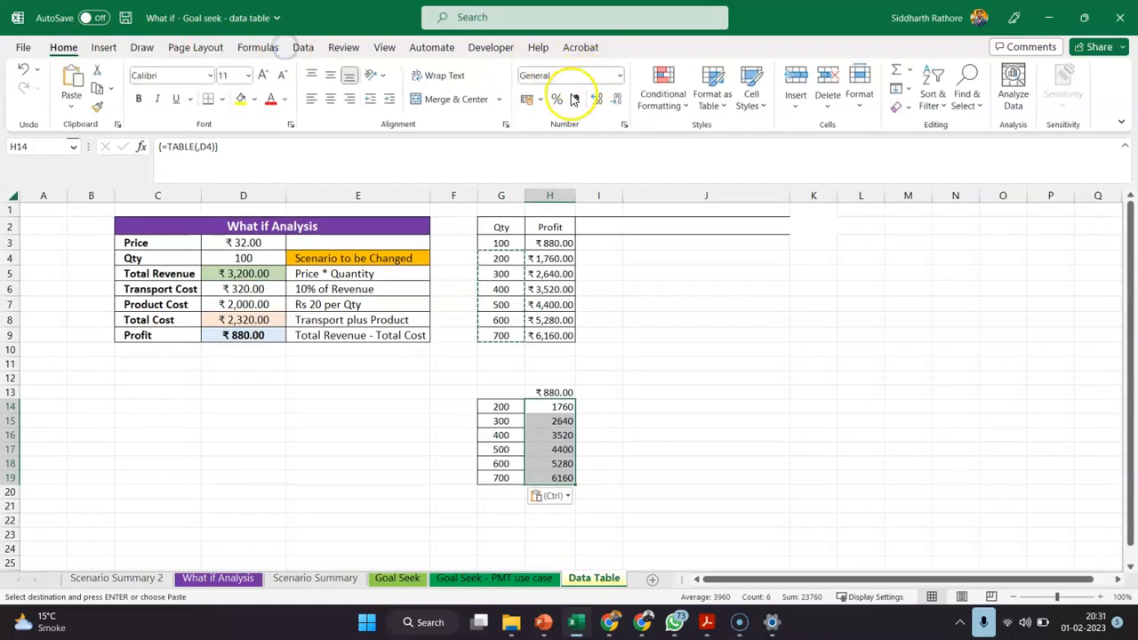
pyautogui.click(667, 365)
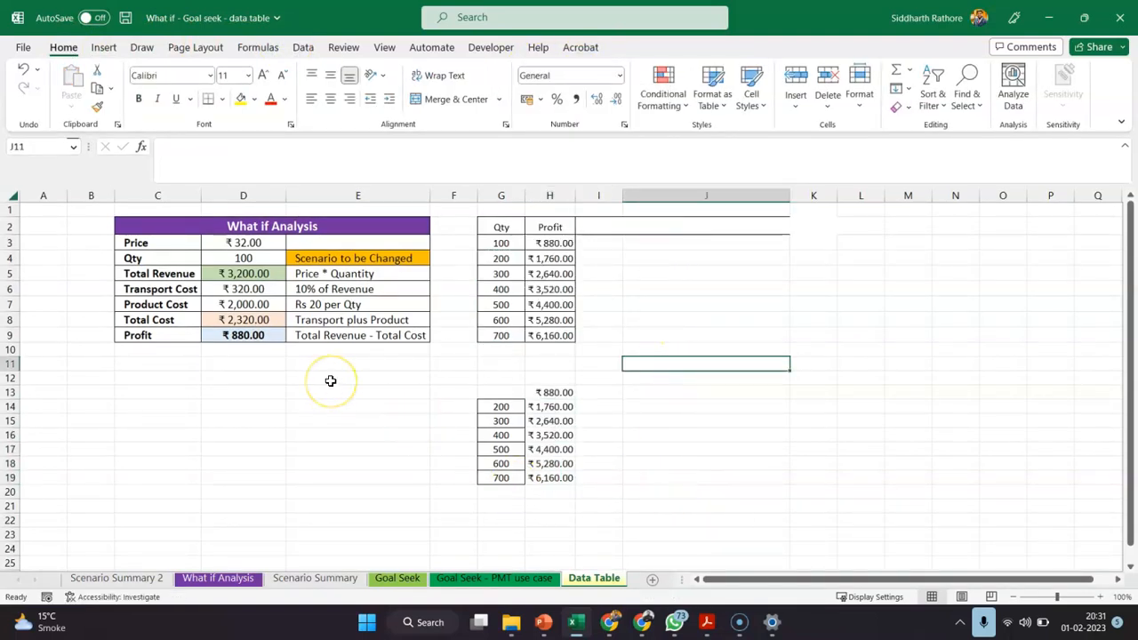
# Examine the Scenario Summary sheet, then return to the Data Table sheet and inspect the calculated Profit cells in column H
pyautogui.click(291, 578)
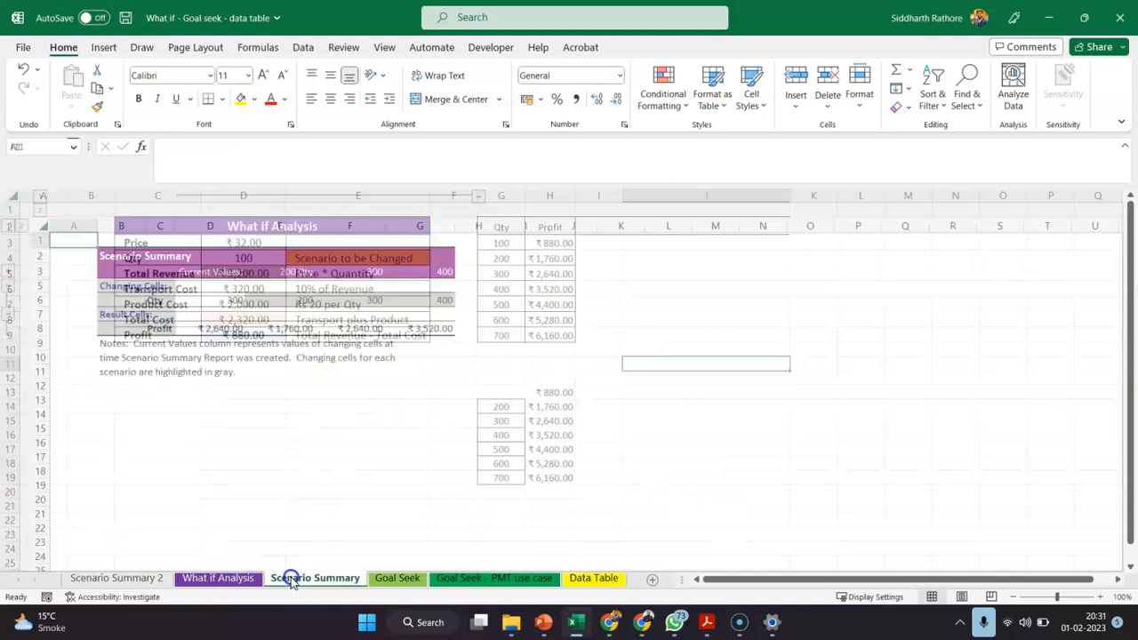
pyautogui.click(582, 579)
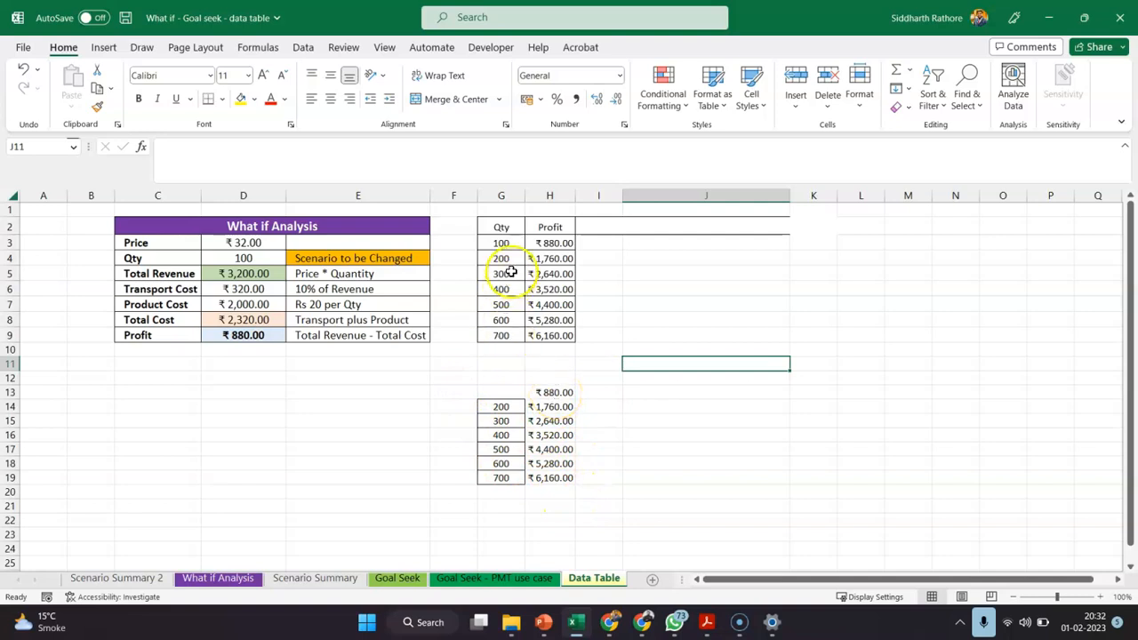
pyautogui.click(551, 420)
pyautogui.click(551, 463)
pyautogui.click(550, 490)
pyautogui.click(549, 476)
pyautogui.click(546, 463)
pyautogui.click(548, 433)
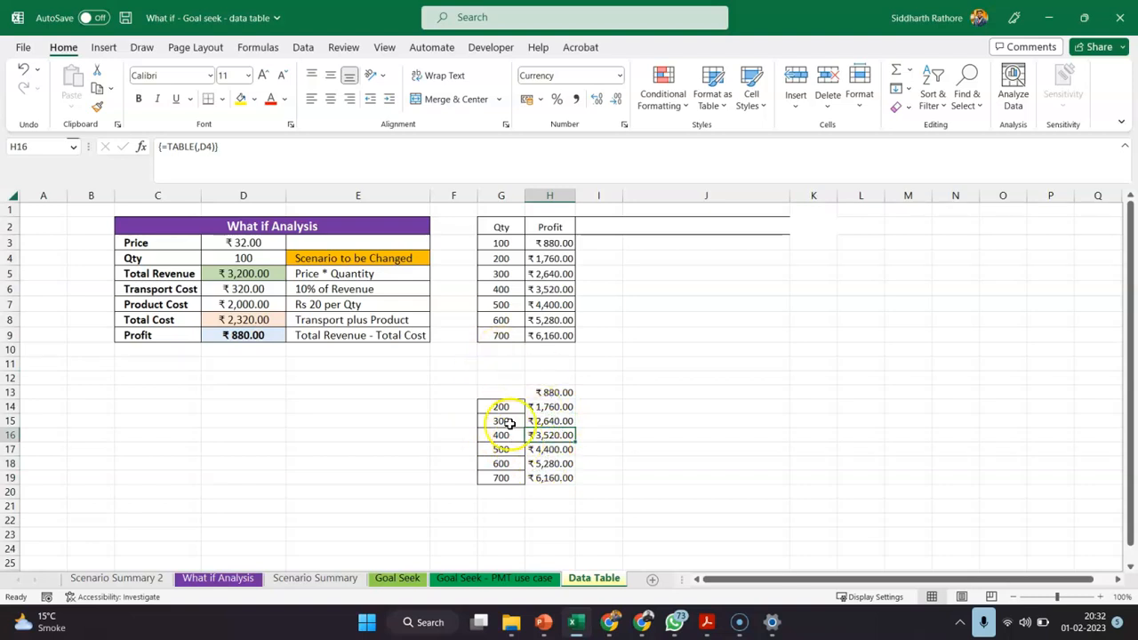
# Enter 100 in G13 as the Qty beside the linked Profit value
pyautogui.click(507, 391)
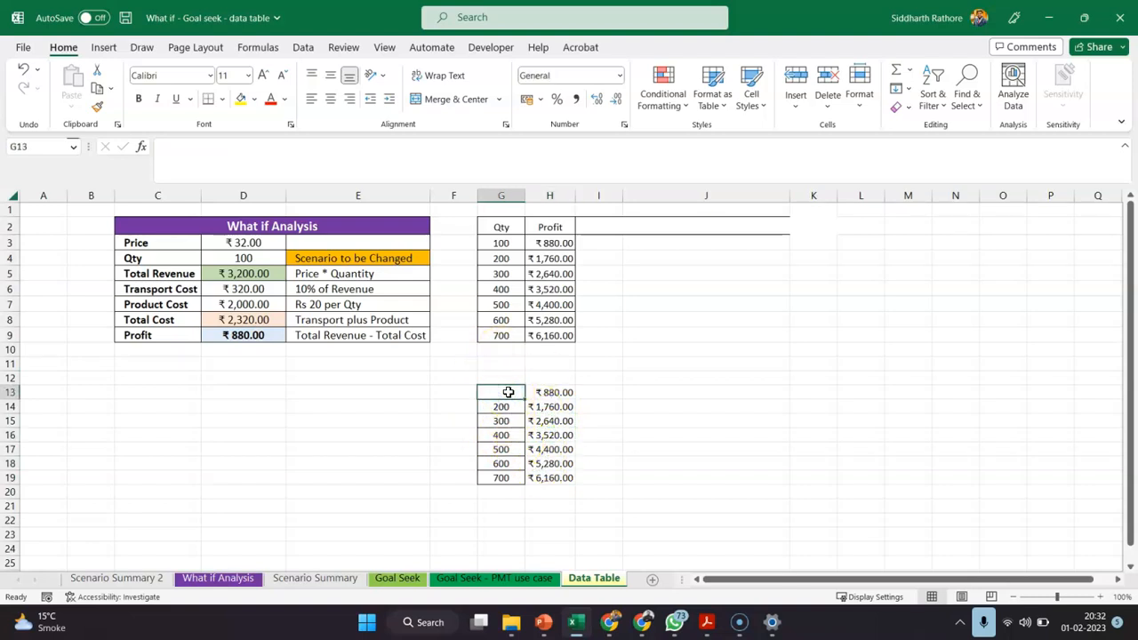
pyautogui.write('100')
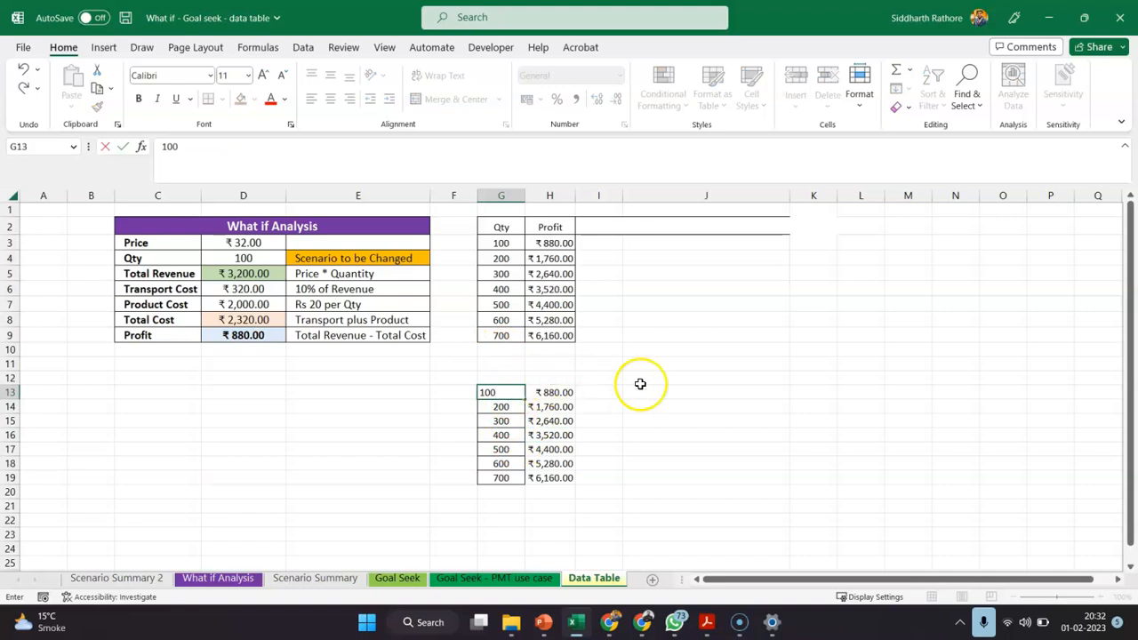
pyautogui.click(644, 388)
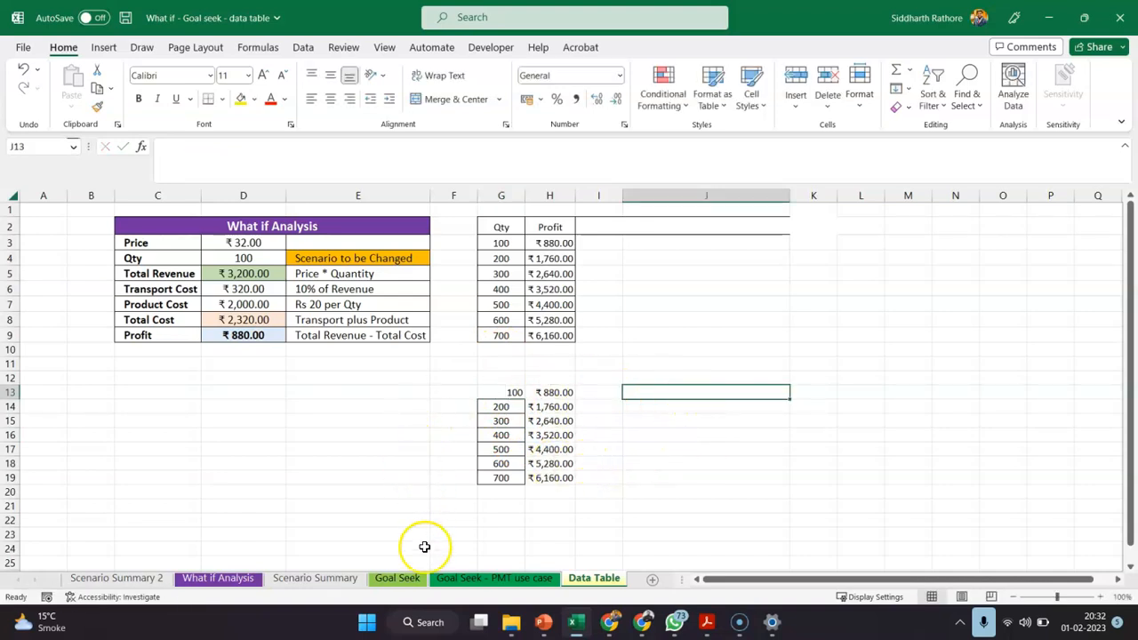
# Review the What if Analysis and Scenario Summary sheets, then return to the Data Table sheet
pyautogui.click(513, 585)
pyautogui.click(217, 578)
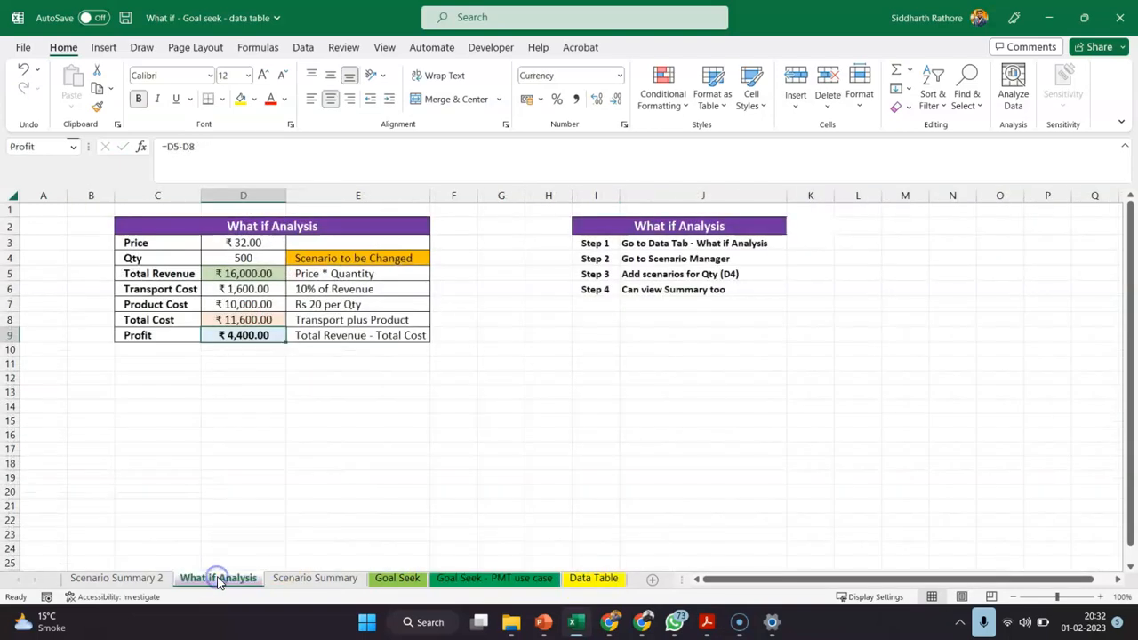
pyautogui.click(289, 579)
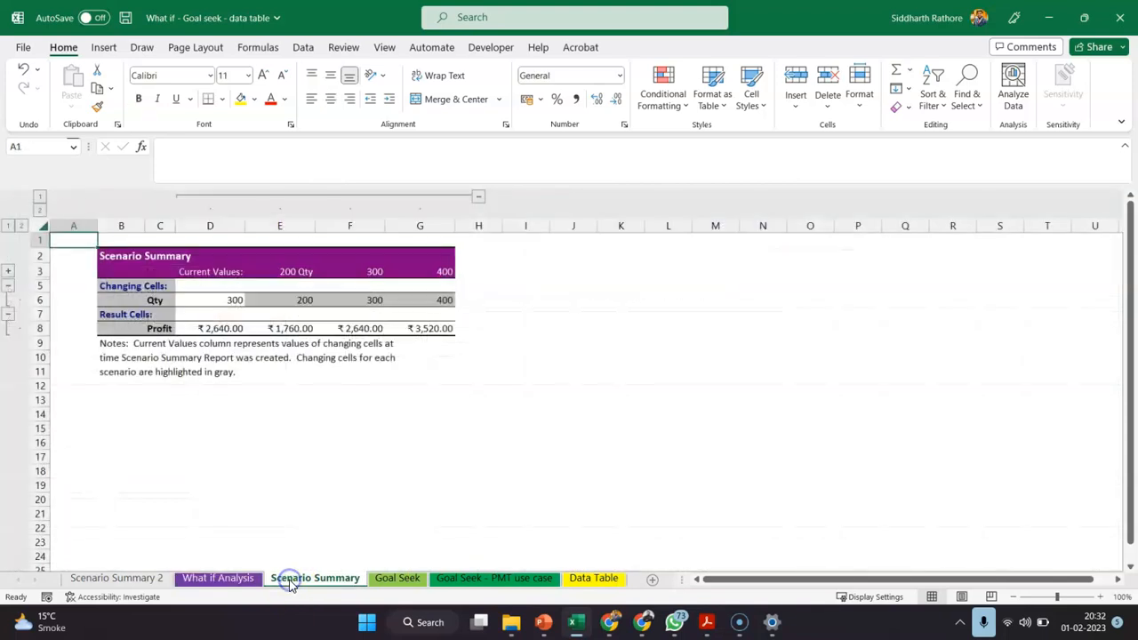
pyautogui.click(597, 582)
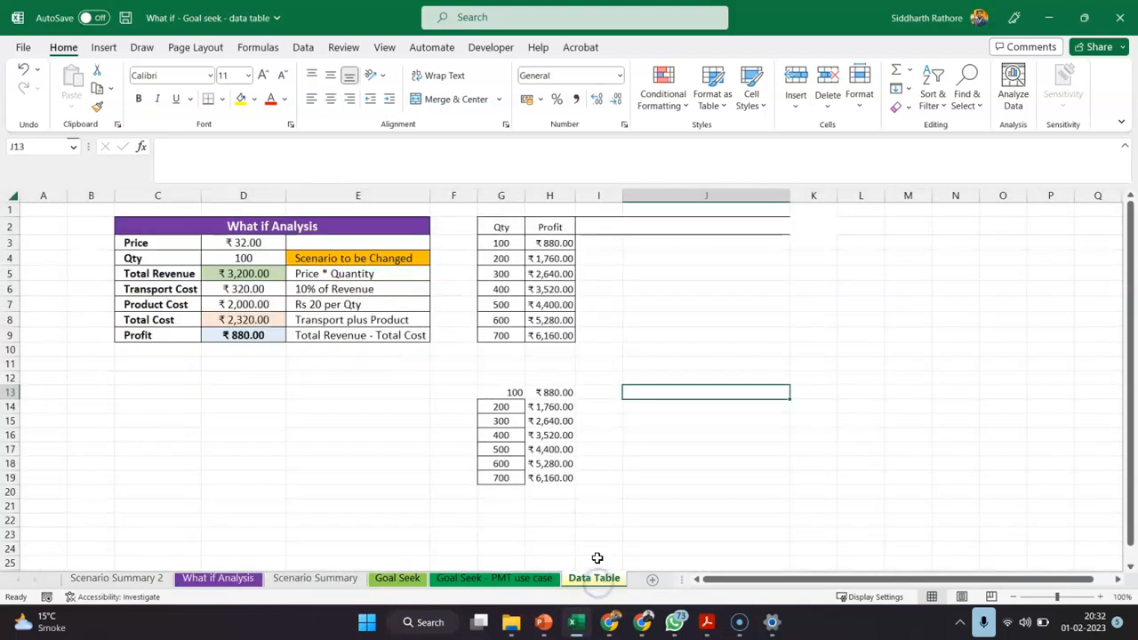